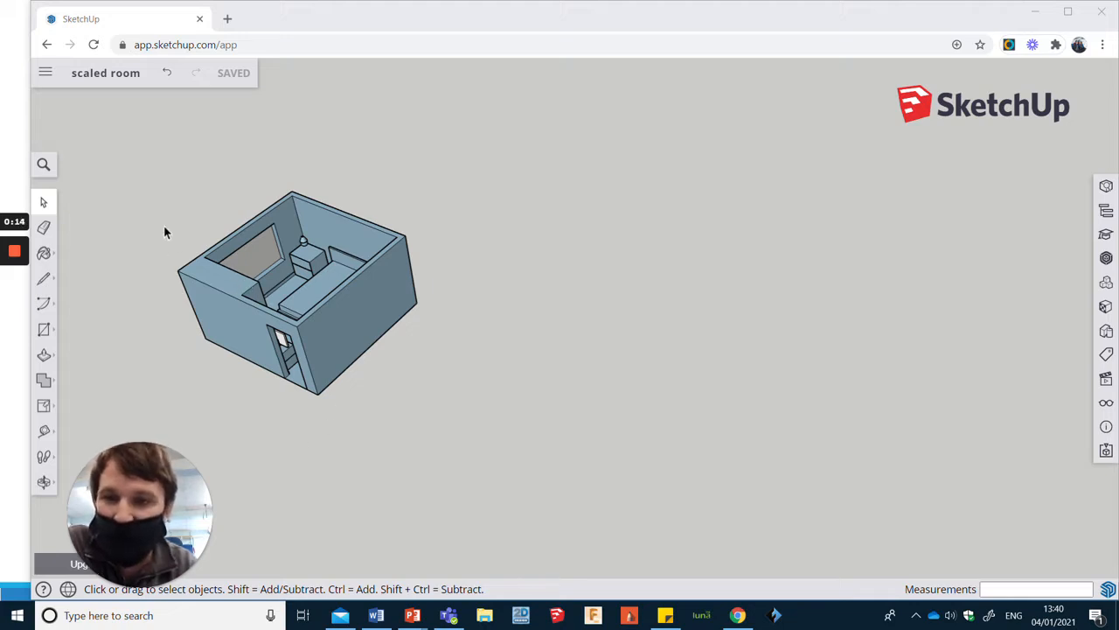
- Draw a 3900 × 3900 mm rectangle on the ground beside the existing room as the new room's floor
{"action": "middle_click_drag", "start_coordinate": [345, 340], "coordinate": [228, 267]}
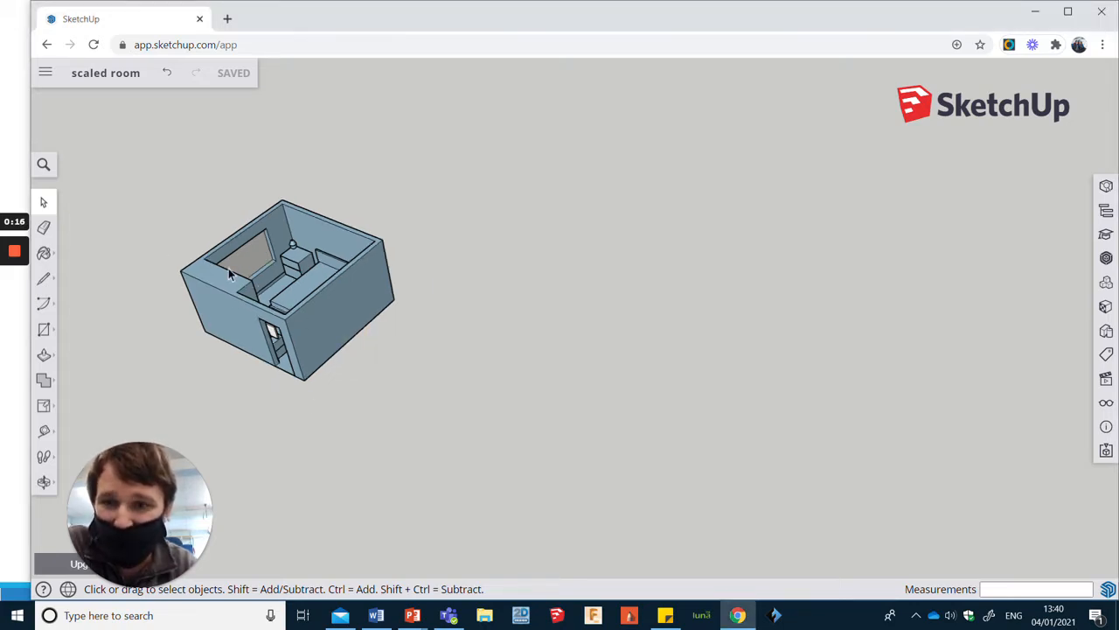
{"action": "scroll", "coordinate": [223, 269], "scroll_direction": "up", "scroll_amount": 3}
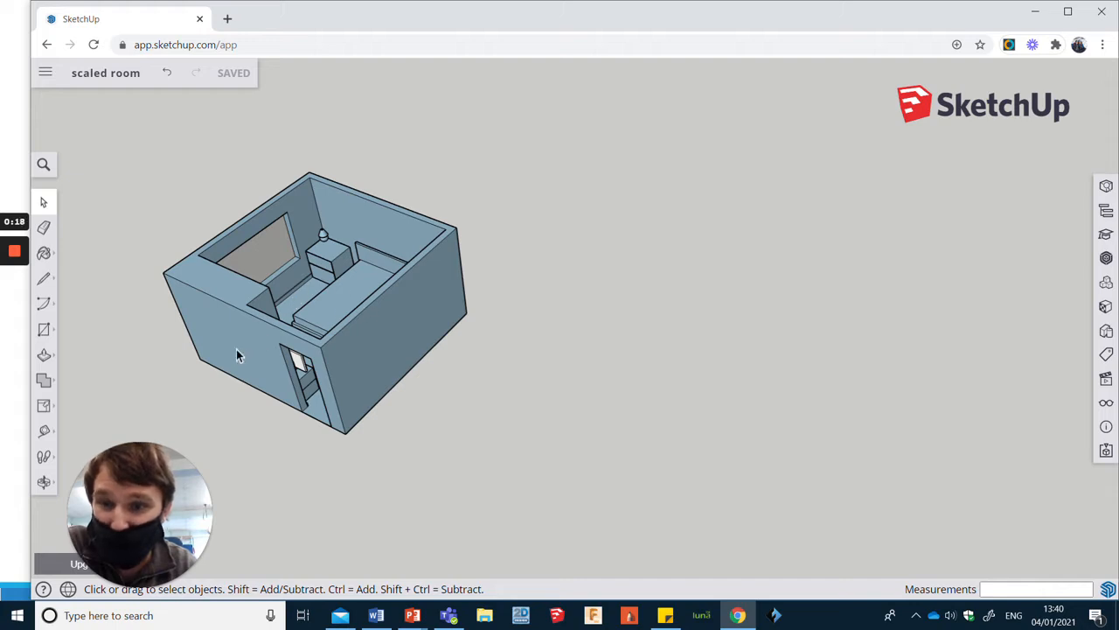
{"action": "middle_click_drag", "start_coordinate": [262, 394], "coordinate": [292, 374]}
{"action": "scroll", "coordinate": [153, 265], "scroll_direction": "down", "scroll_amount": 2}
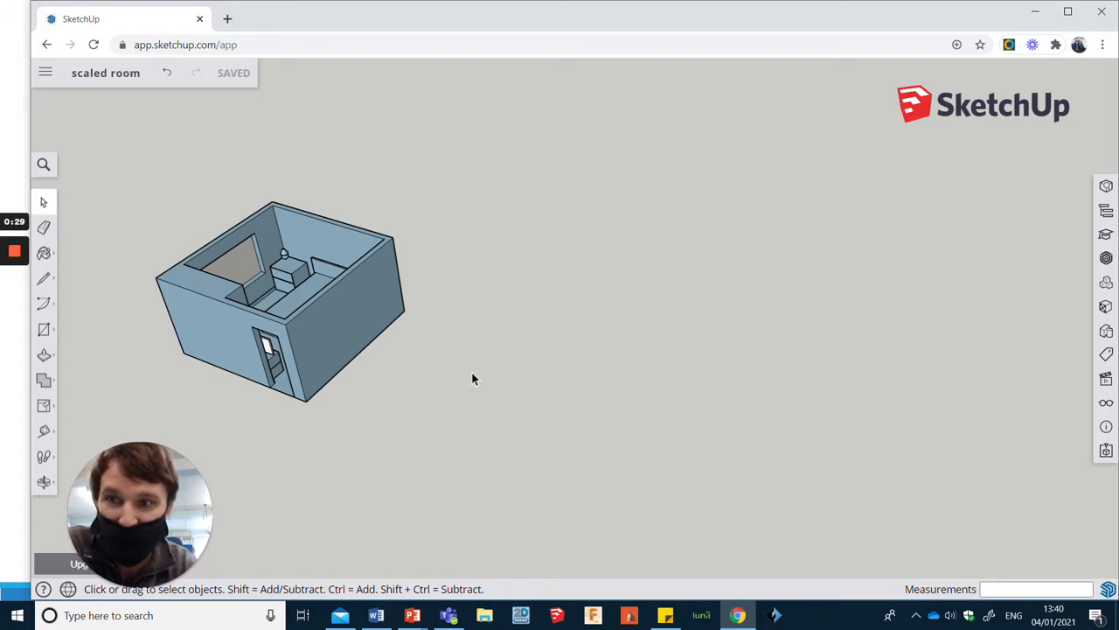
{"action": "left_click", "coordinate": [43, 330]}
{"action": "left_click", "coordinate": [373, 419]}
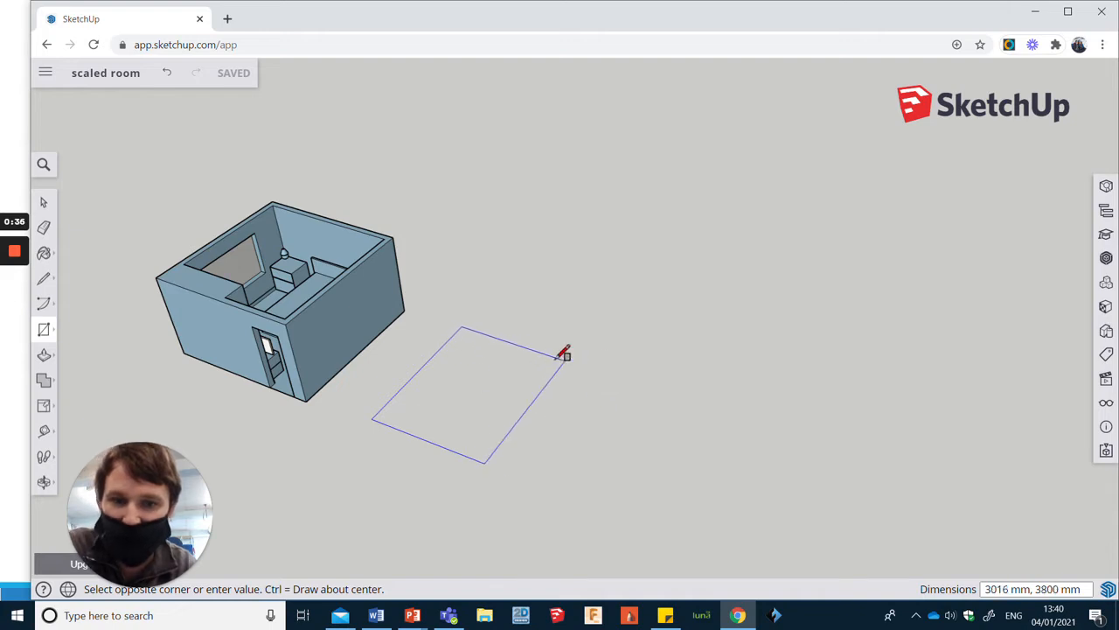
{"action": "type", "text": "3900,3900"}
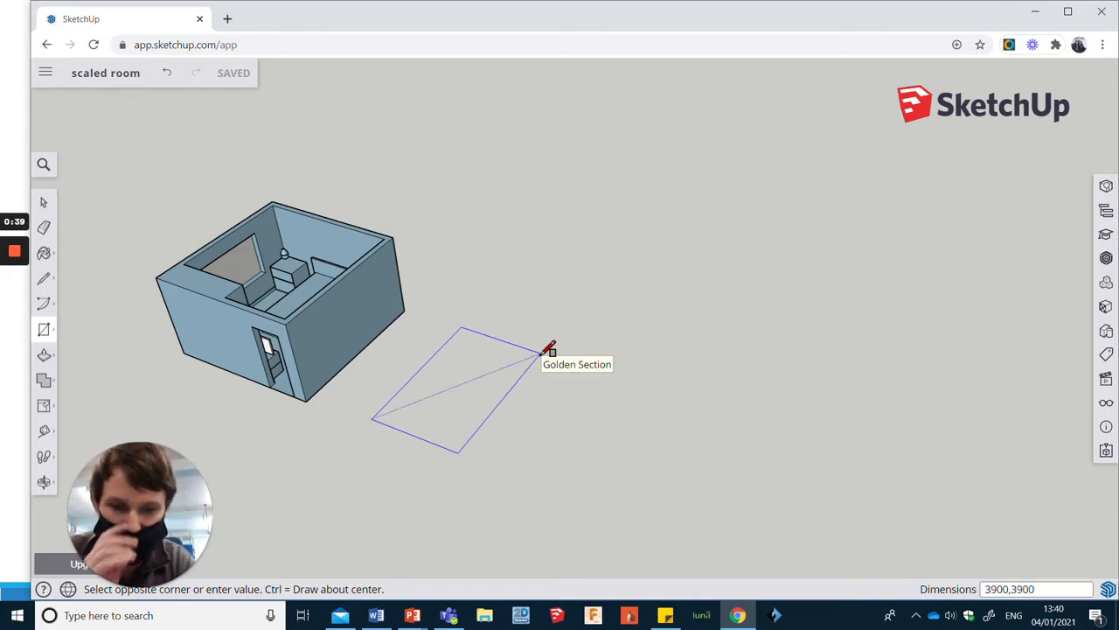
{"action": "key", "text": "Return"}
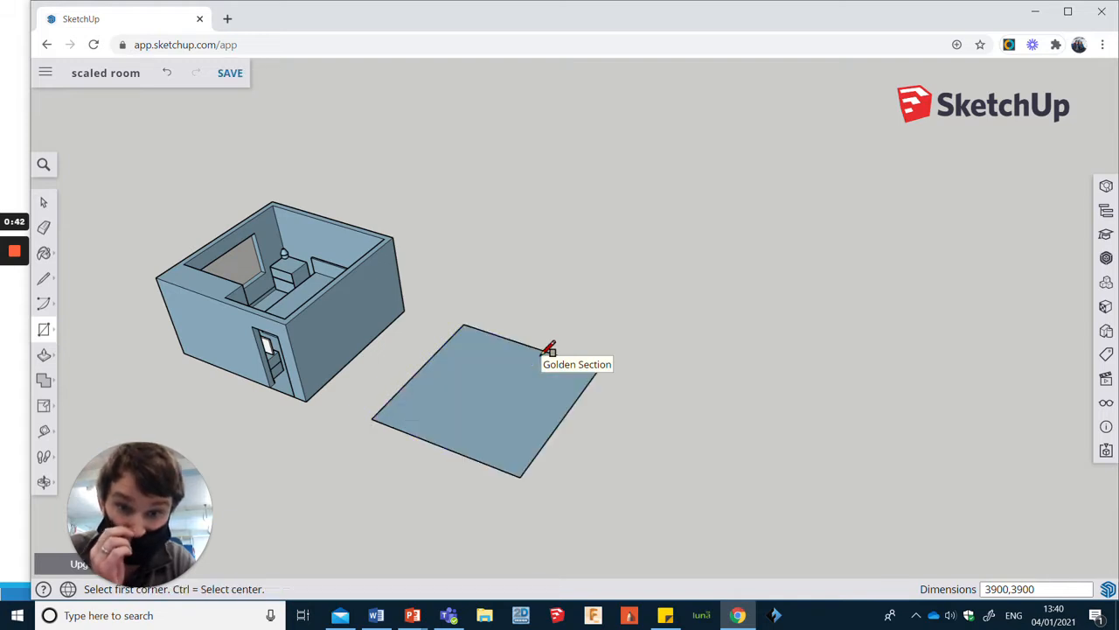
- Offset the floor outline inward by 150 mm for the wall thickness
{"action": "left_click", "coordinate": [43, 357]}
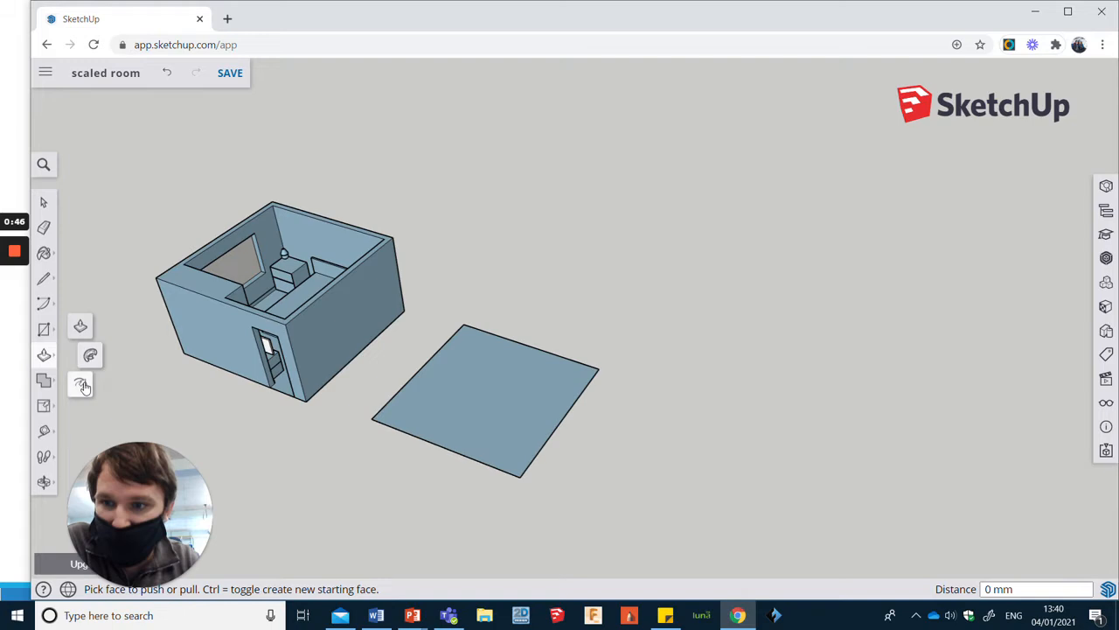
{"action": "left_click", "coordinate": [83, 382]}
{"action": "left_click", "coordinate": [429, 366]}
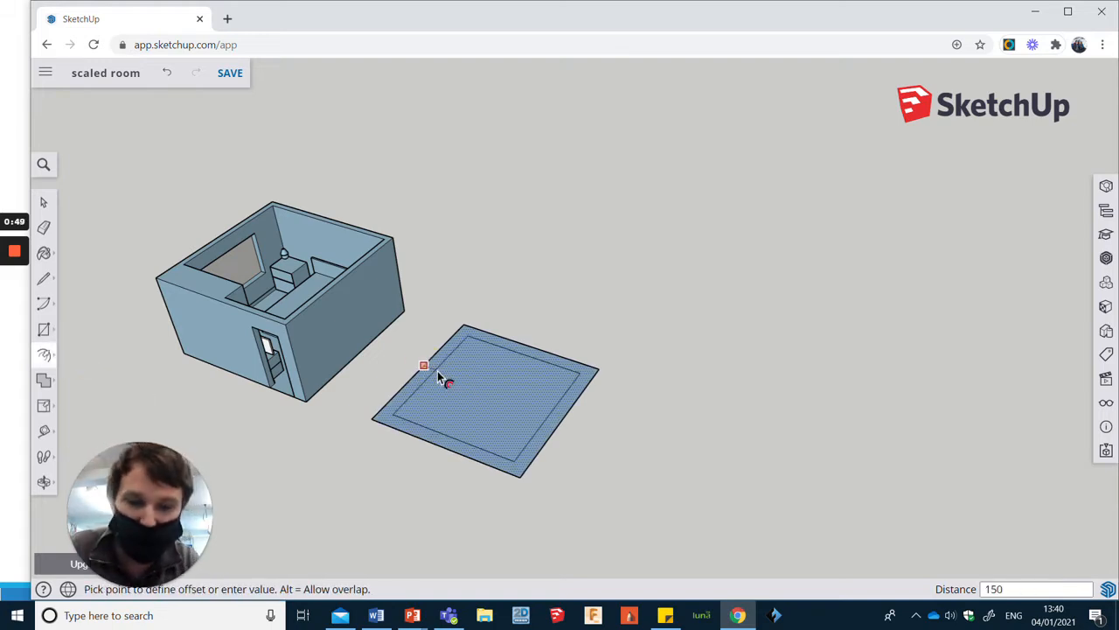
{"action": "key", "text": "Return"}
- Extend the two side offset lines to the floor's front edge with 150 mm lines and erase the front inner line
{"action": "scroll", "coordinate": [448, 425], "scroll_direction": "up", "scroll_amount": 3}
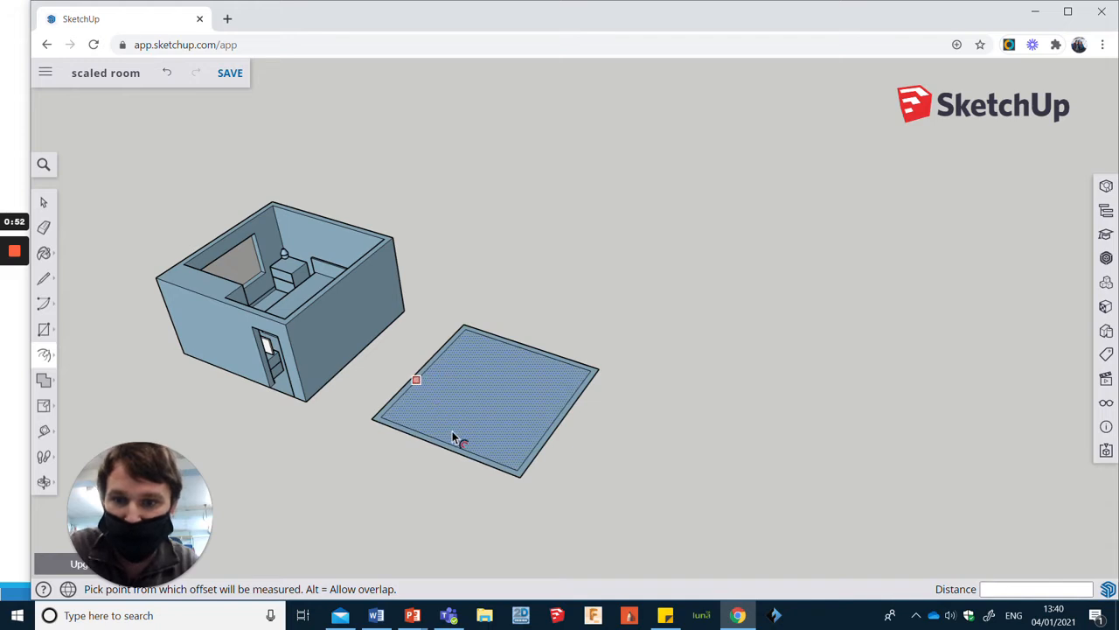
{"action": "scroll", "coordinate": [450, 424], "scroll_direction": "up", "scroll_amount": 5}
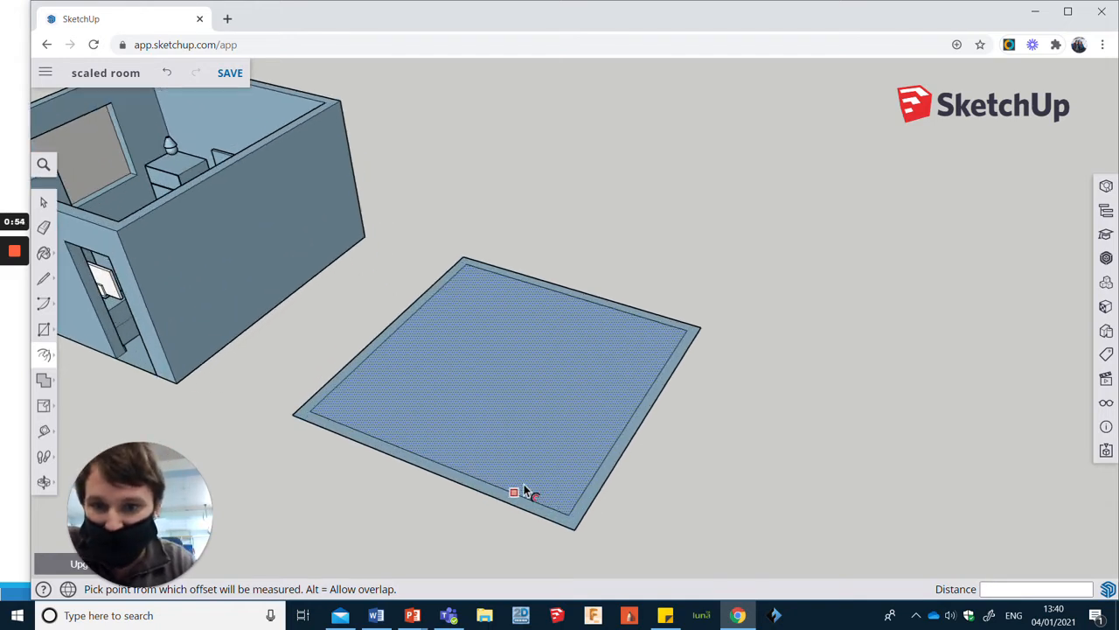
{"action": "scroll", "coordinate": [528, 484], "scroll_direction": "up", "scroll_amount": 1}
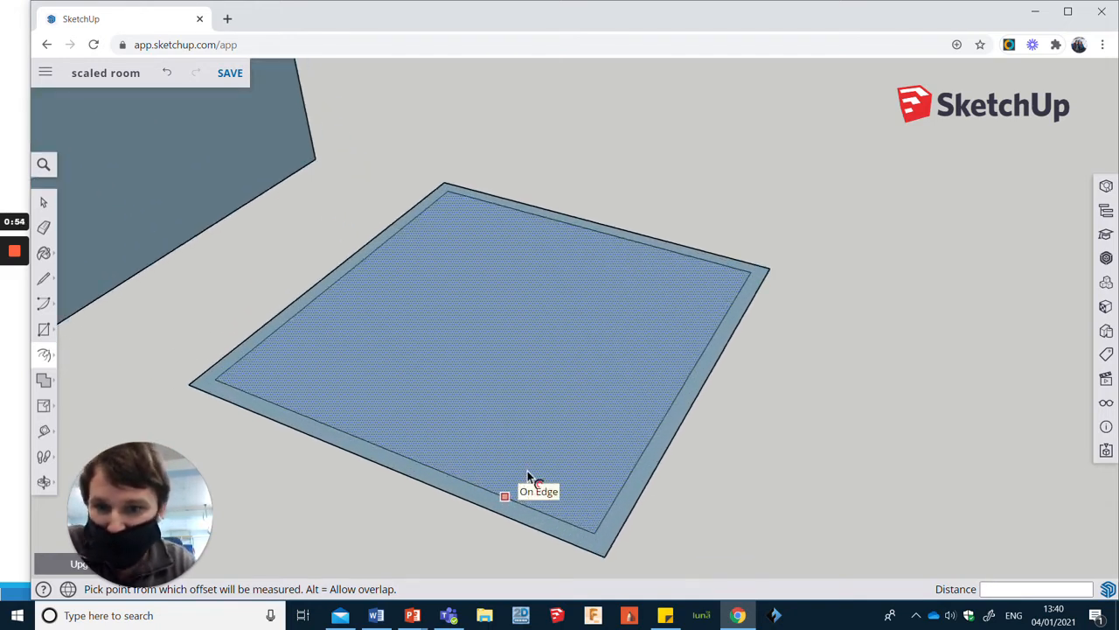
{"action": "left_click", "coordinate": [44, 280]}
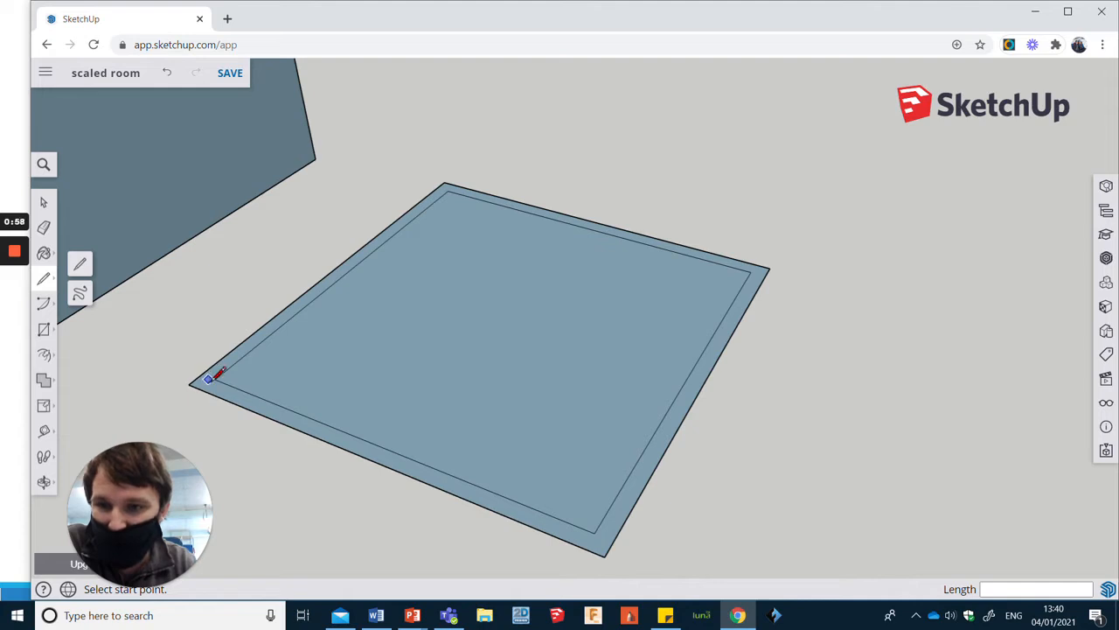
{"action": "left_click", "coordinate": [214, 381]}
{"action": "left_click", "coordinate": [203, 389]}
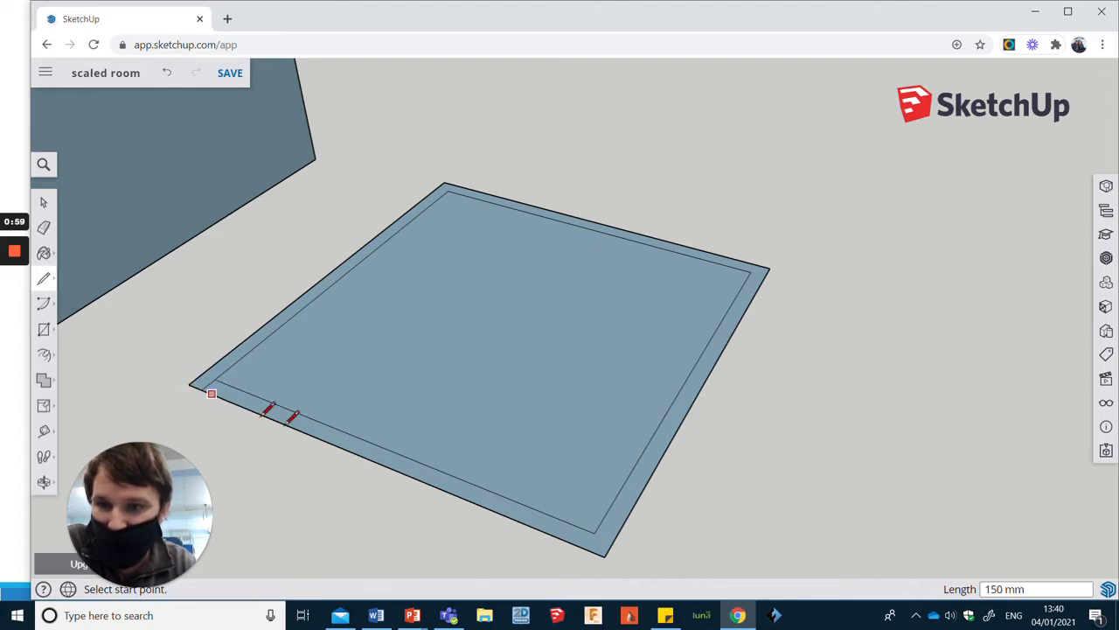
{"action": "left_click", "coordinate": [593, 531]}
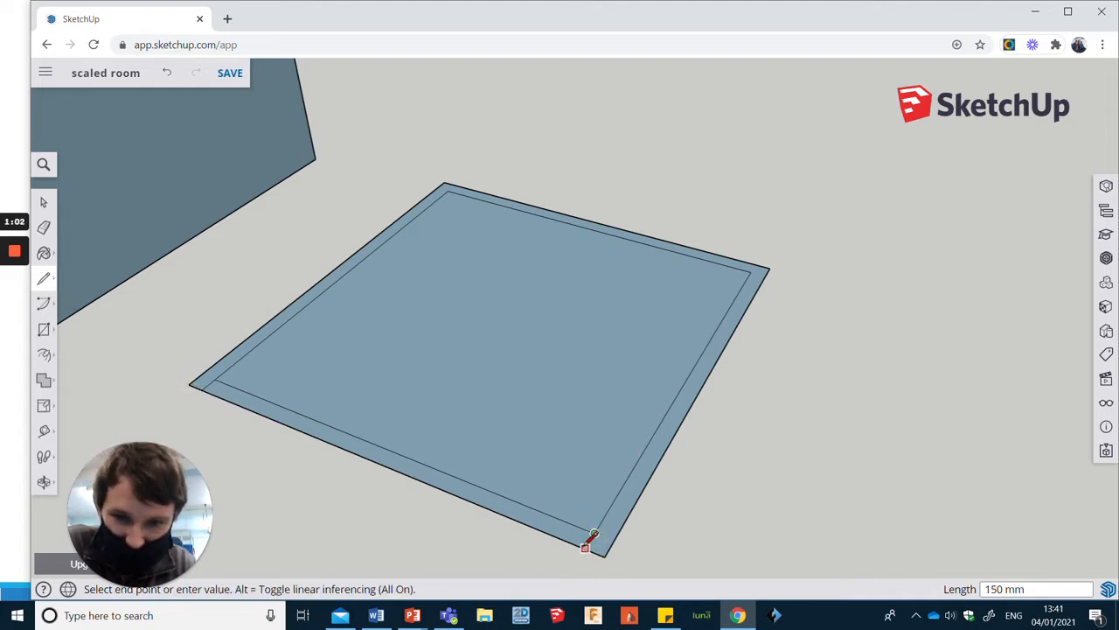
{"action": "left_click", "coordinate": [585, 547]}
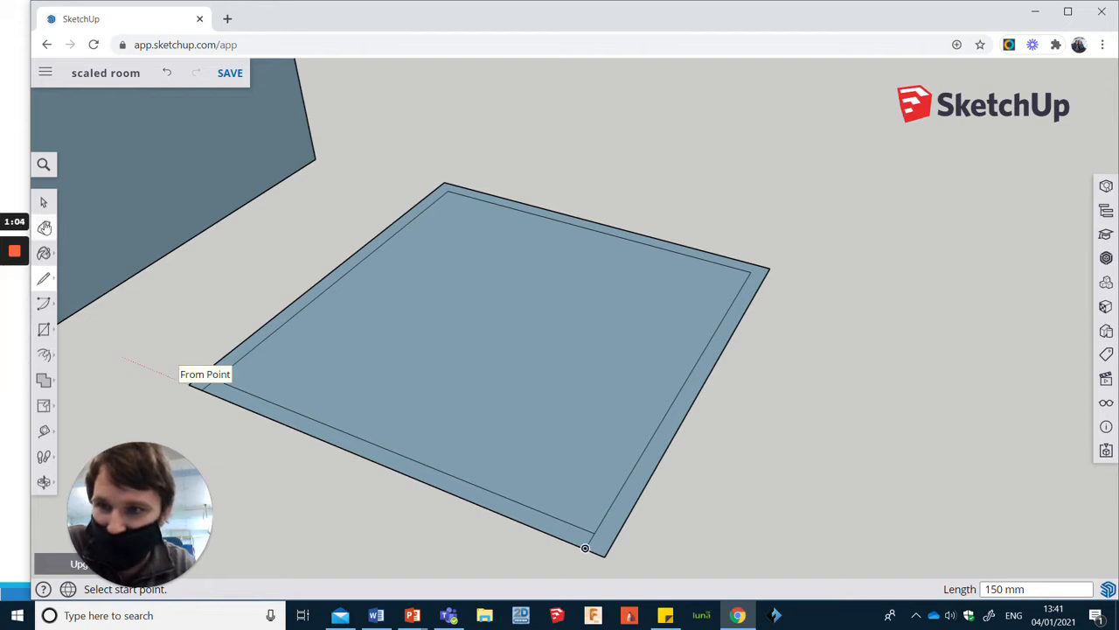
{"action": "key", "text": "e"}
{"action": "left_click", "coordinate": [331, 425]}
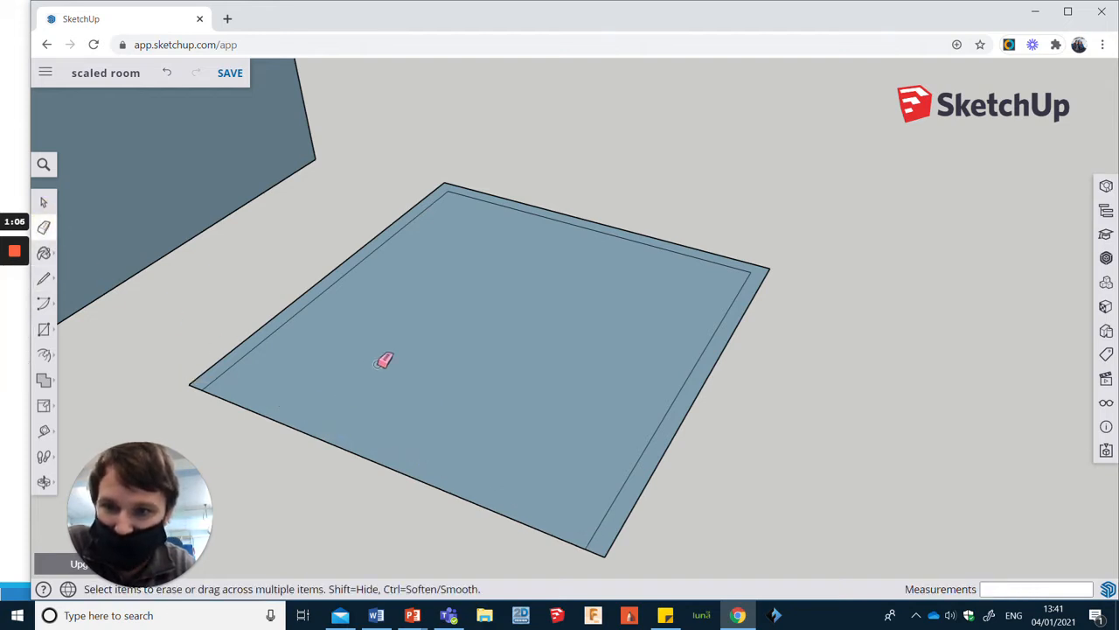
- Push/Pull the U-shaped wall strip up 2300 mm, matching the wall height of the existing room
{"action": "left_click", "coordinate": [45, 354]}
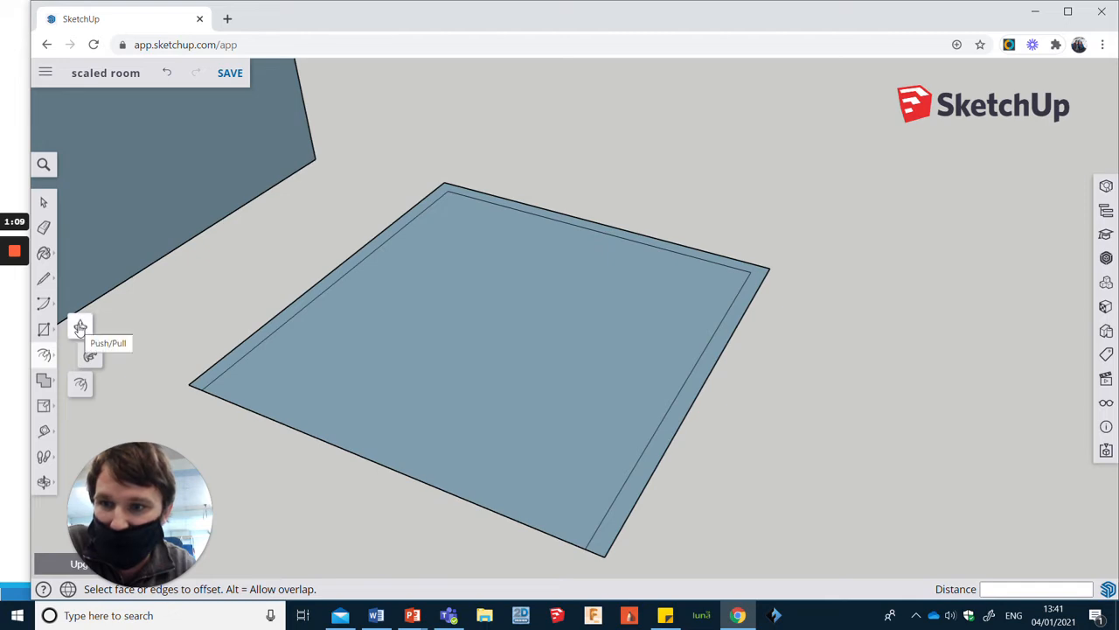
{"action": "left_click", "coordinate": [80, 327]}
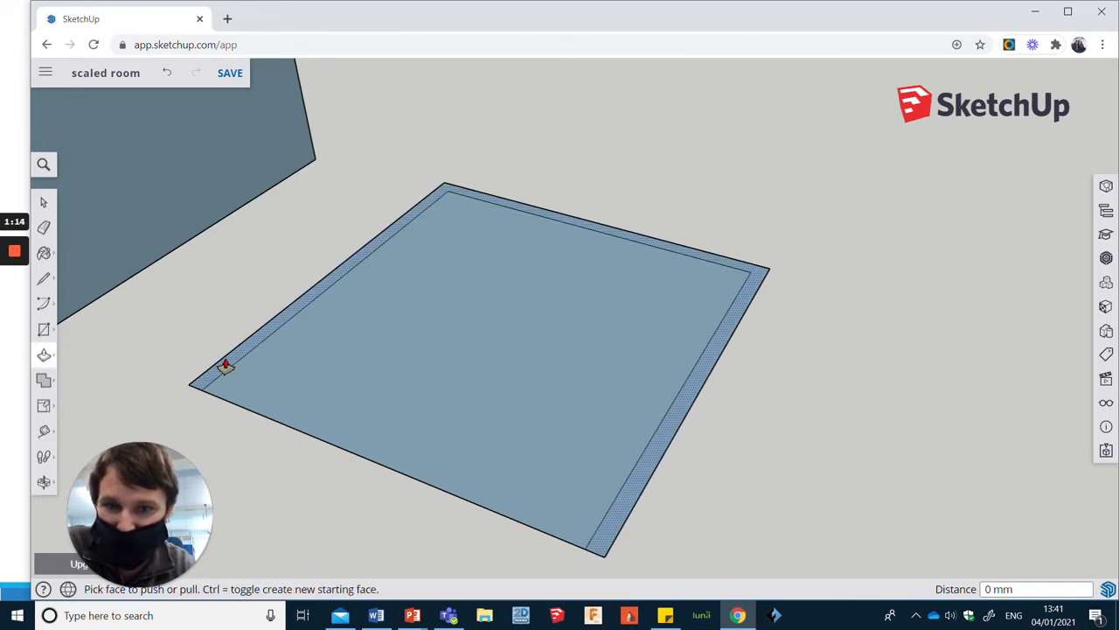
{"action": "left_click", "coordinate": [226, 366]}
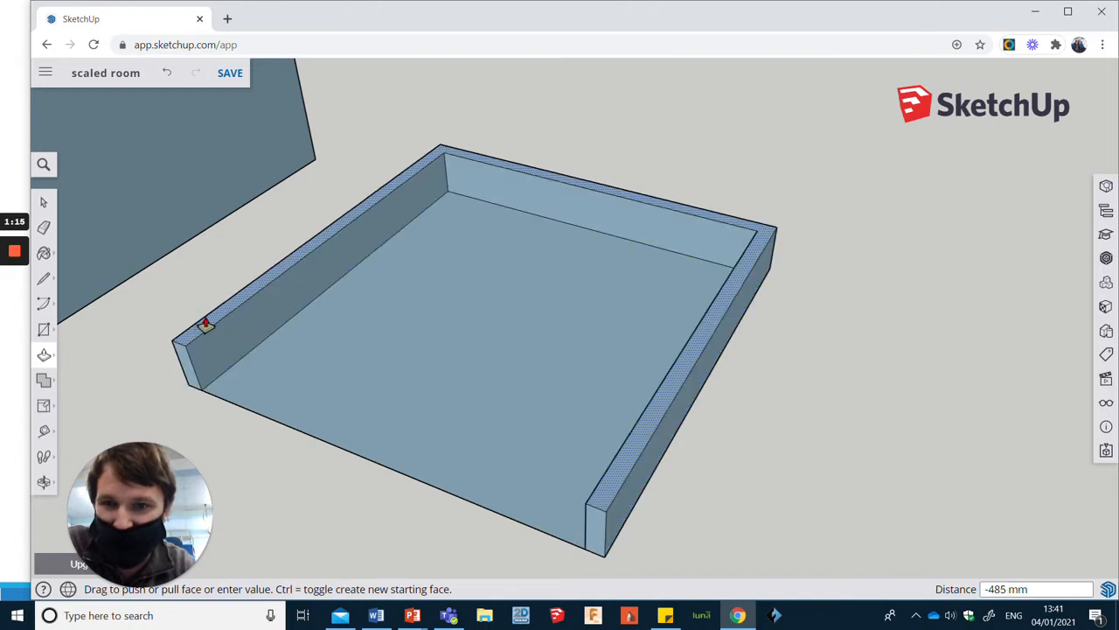
{"action": "scroll", "coordinate": [210, 322], "scroll_direction": "down", "scroll_amount": 2}
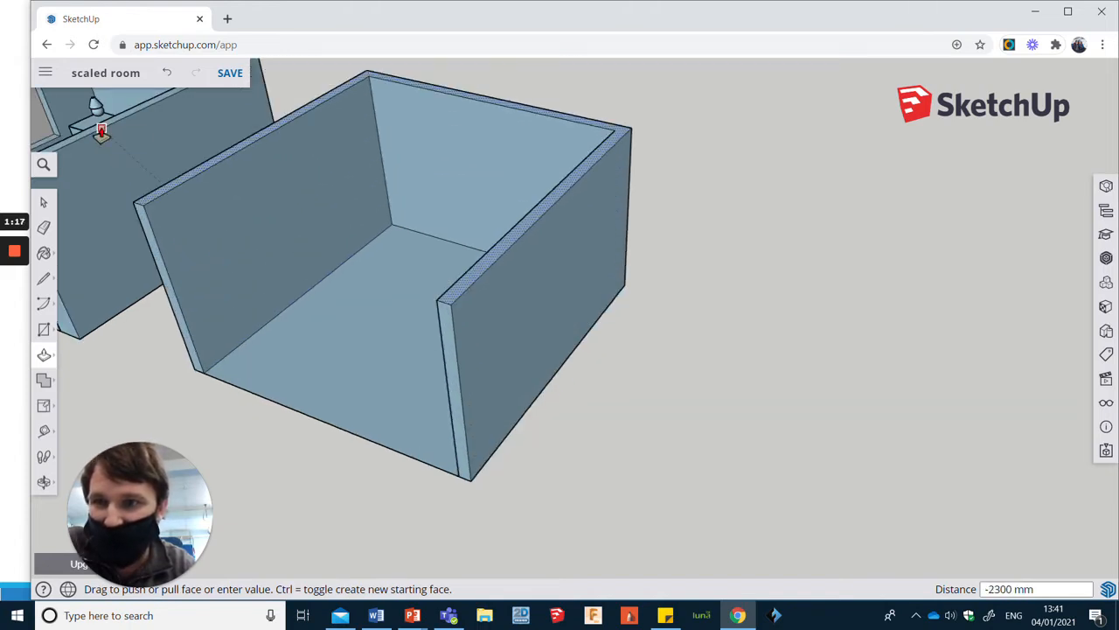
{"action": "left_click", "coordinate": [102, 136]}
- Examine the new three-walled room from its open front, next to the existing room
{"action": "scroll", "coordinate": [342, 257], "scroll_direction": "down", "scroll_amount": 4}
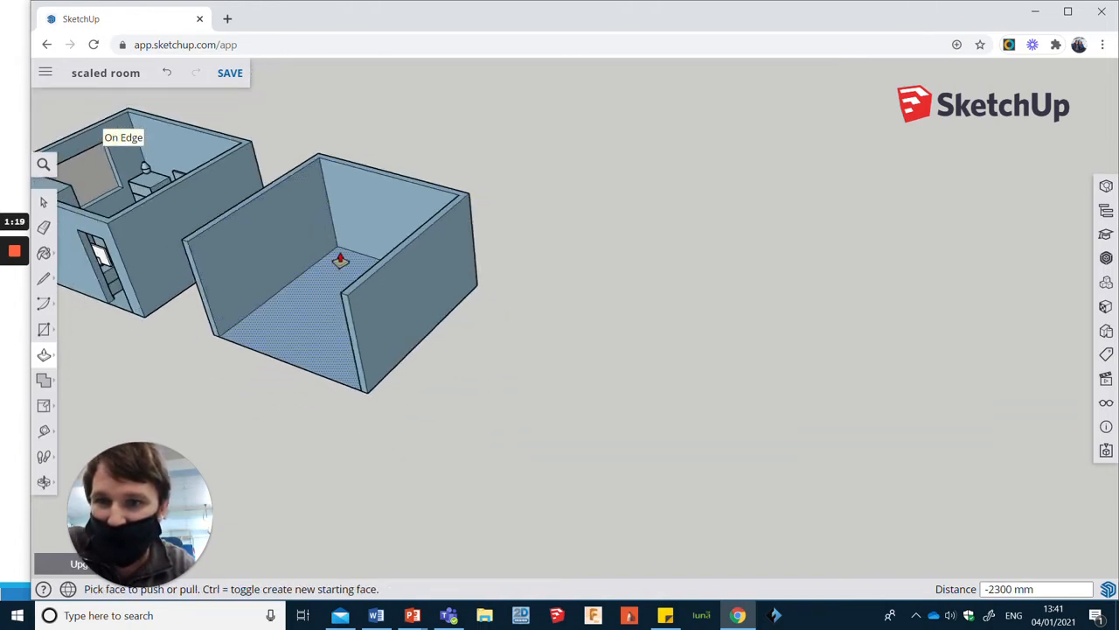
{"action": "middle_click_drag", "start_coordinate": [269, 313], "coordinate": [502, 260]}
{"action": "scroll", "coordinate": [813, 260], "scroll_direction": "down", "scroll_amount": 3}
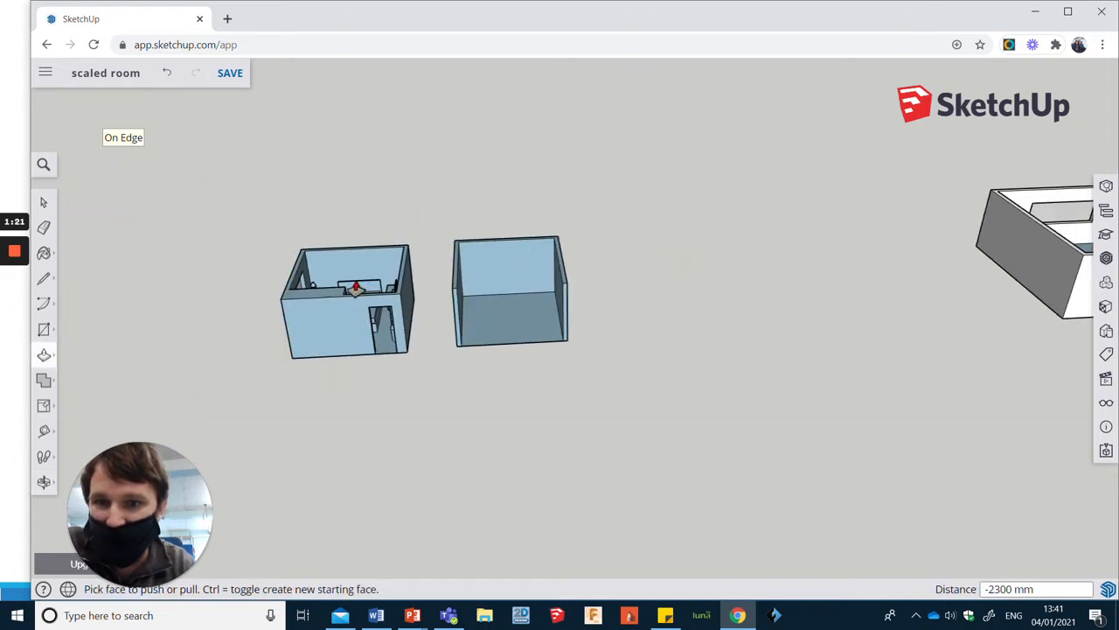
{"action": "scroll", "coordinate": [357, 290], "scroll_direction": "up", "scroll_amount": 3}
{"action": "scroll", "coordinate": [548, 377], "scroll_direction": "up", "scroll_amount": 2}
{"action": "middle_click_drag", "start_coordinate": [548, 377], "coordinate": [475, 274]}
{"action": "key", "text": "p"}
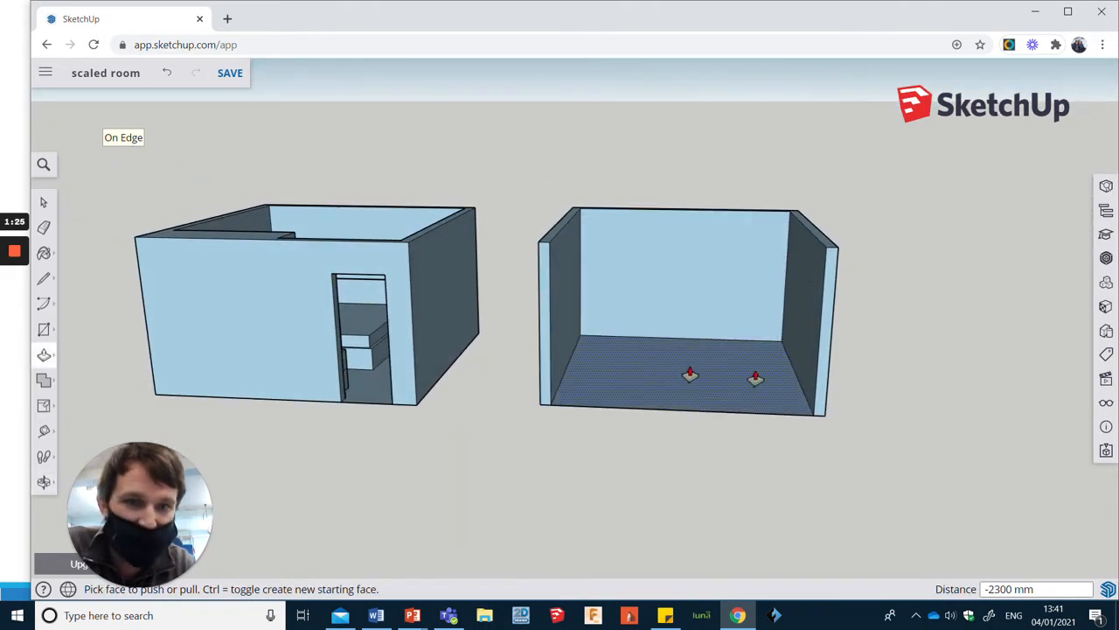
{"action": "scroll", "coordinate": [831, 380], "scroll_direction": "up", "scroll_amount": 1}
{"action": "scroll", "coordinate": [636, 280], "scroll_direction": "up", "scroll_amount": 4}
{"action": "scroll", "coordinate": [617, 324], "scroll_direction": "down", "scroll_amount": 2}
{"action": "middle_click_drag", "start_coordinate": [585, 393], "coordinate": [610, 376]}
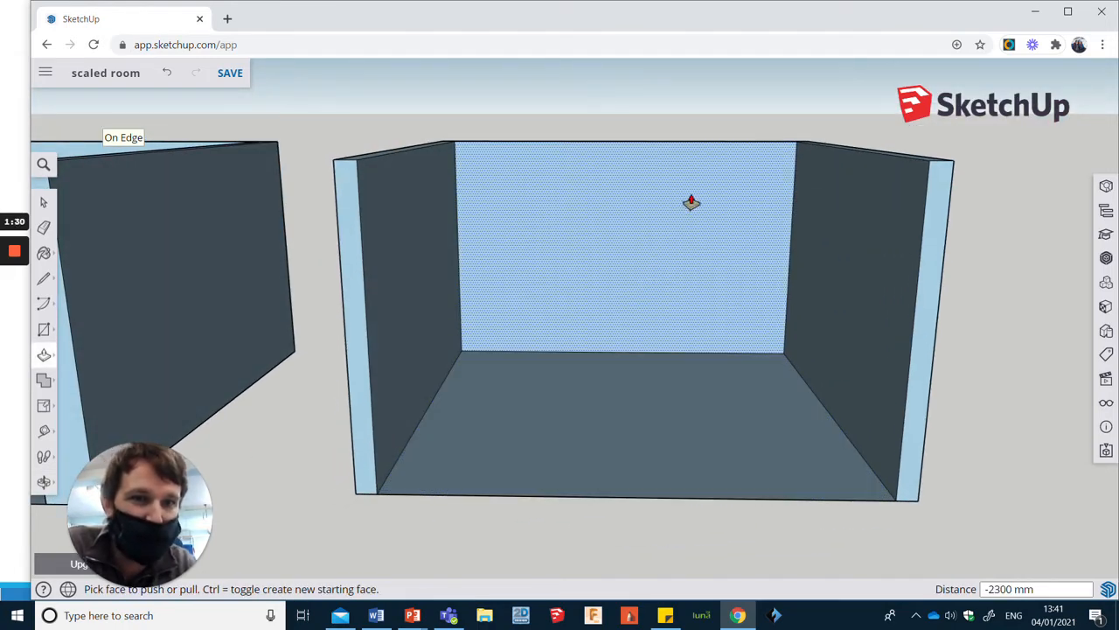
{"action": "scroll", "coordinate": [726, 350], "scroll_direction": "up", "scroll_amount": 1}
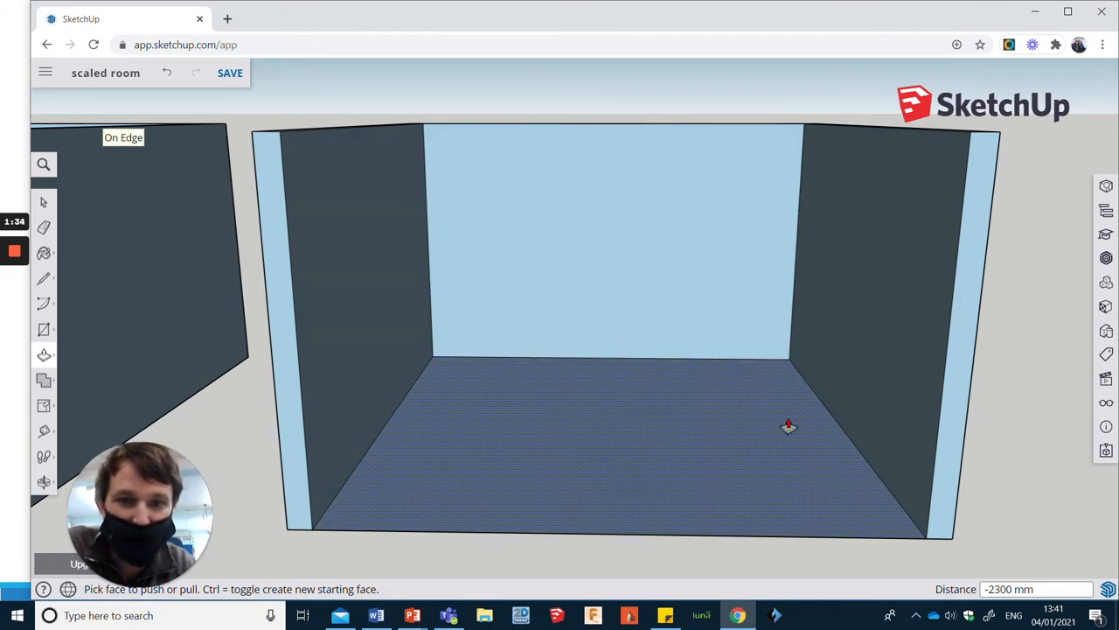
- Draw a 2900 × 1500 mm rectangle on the new room's floor, starting from the back-left inner corner
{"action": "middle_click_drag", "start_coordinate": [679, 420], "coordinate": [673, 382]}
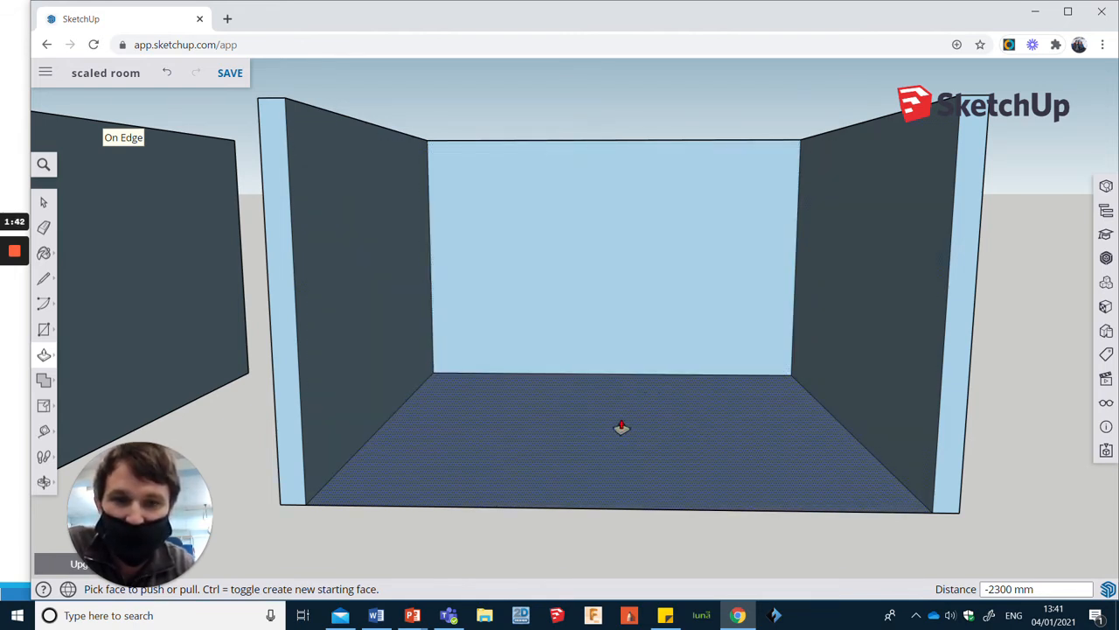
{"action": "middle_click_drag", "start_coordinate": [618, 413], "coordinate": [595, 349]}
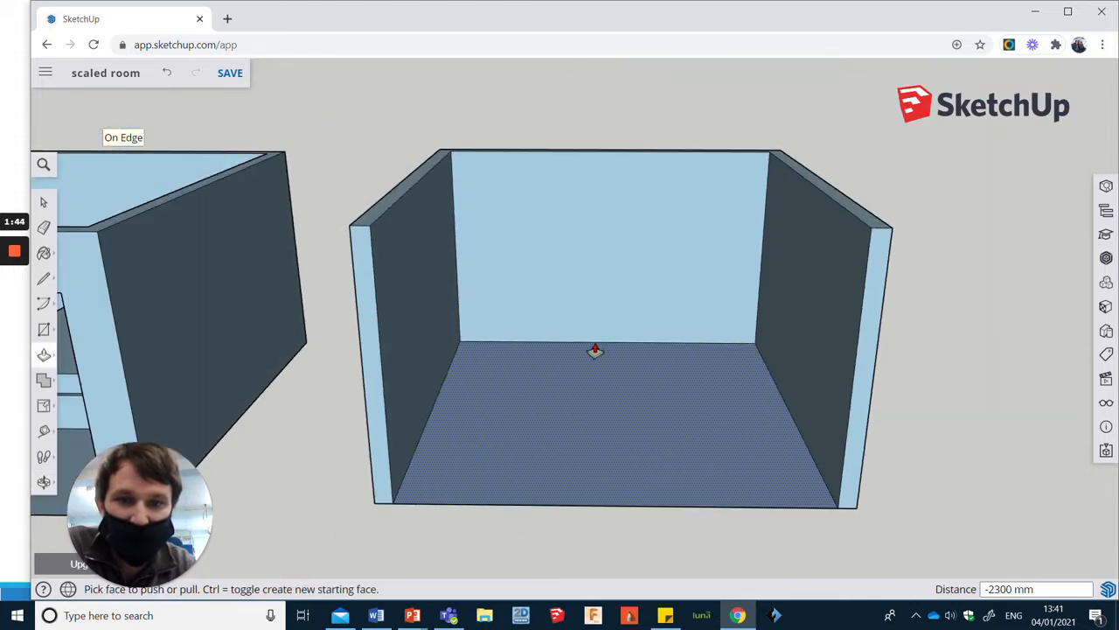
{"action": "left_click", "coordinate": [44, 330]}
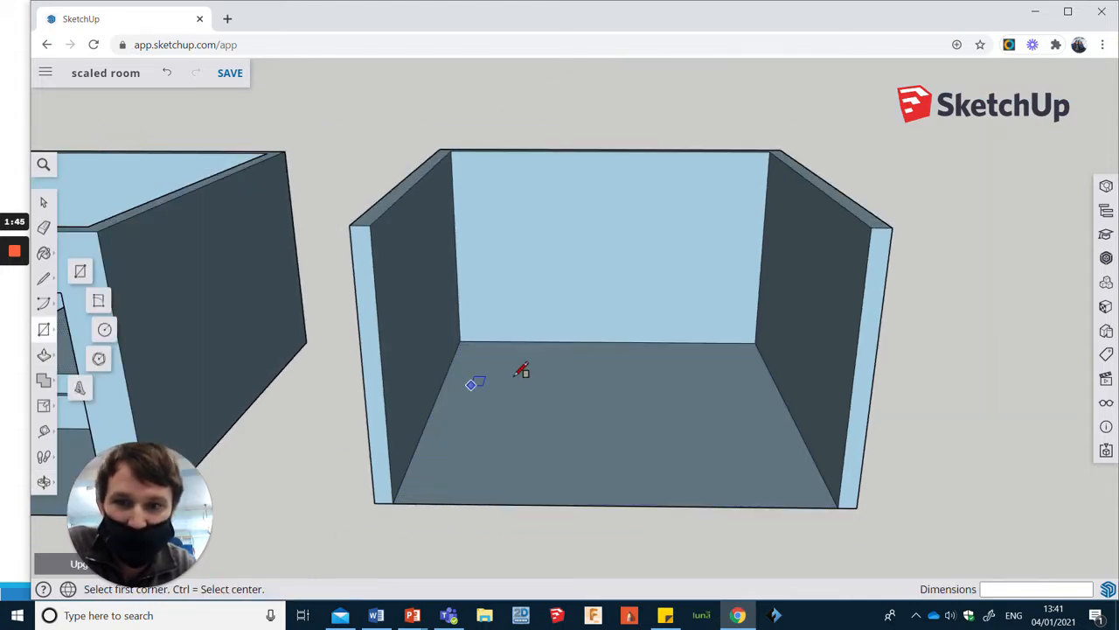
{"action": "left_click", "coordinate": [460, 341]}
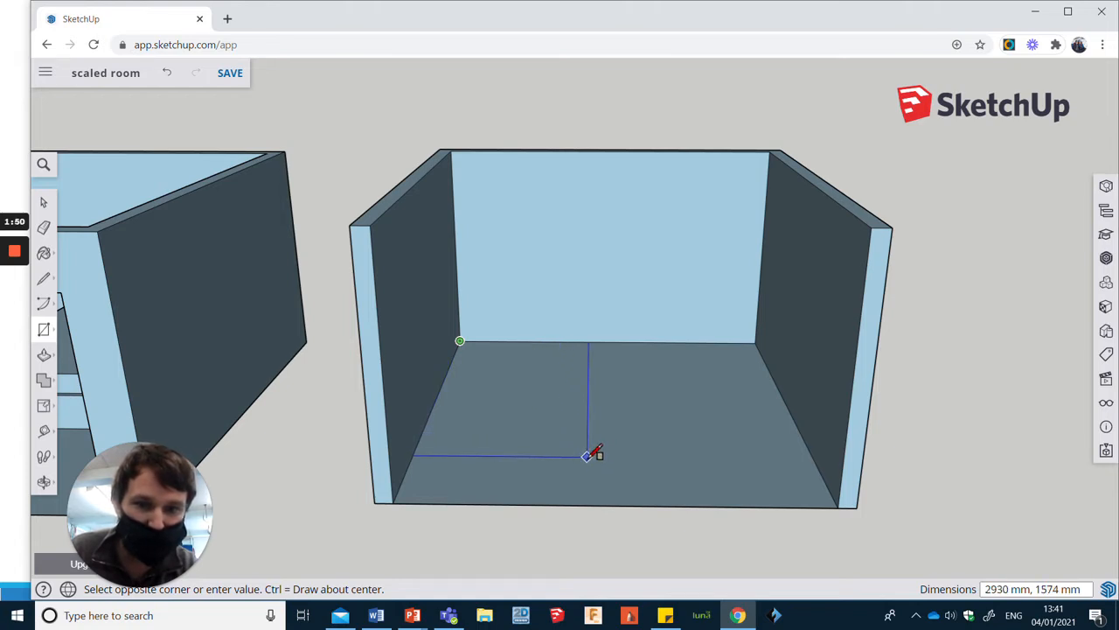
{"action": "type", "text": "2900,1500"}
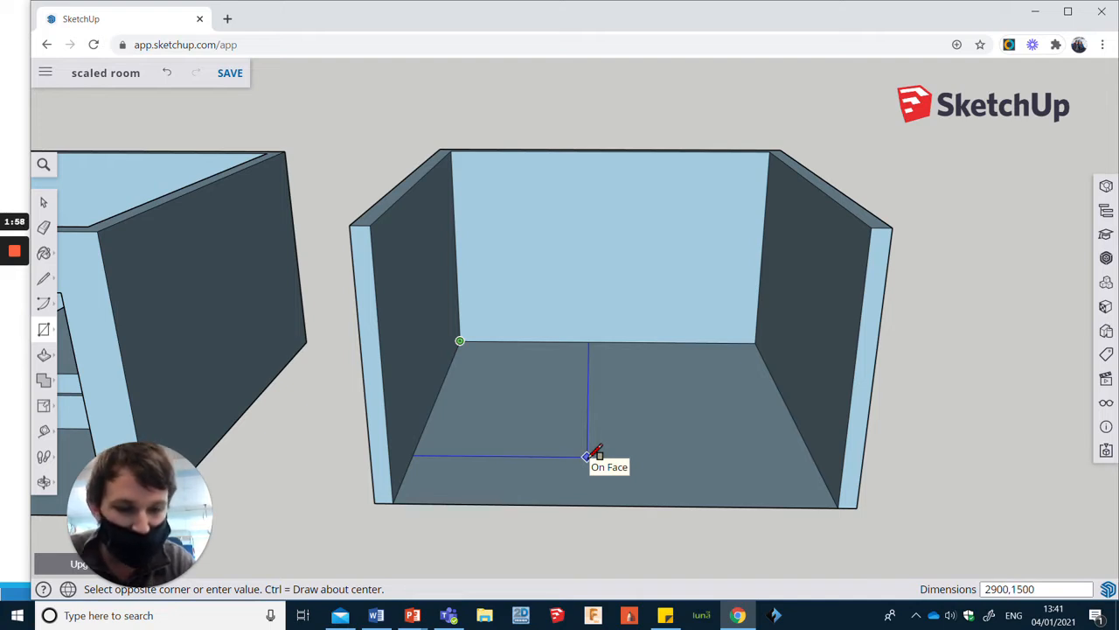
{"action": "key", "text": "Return"}
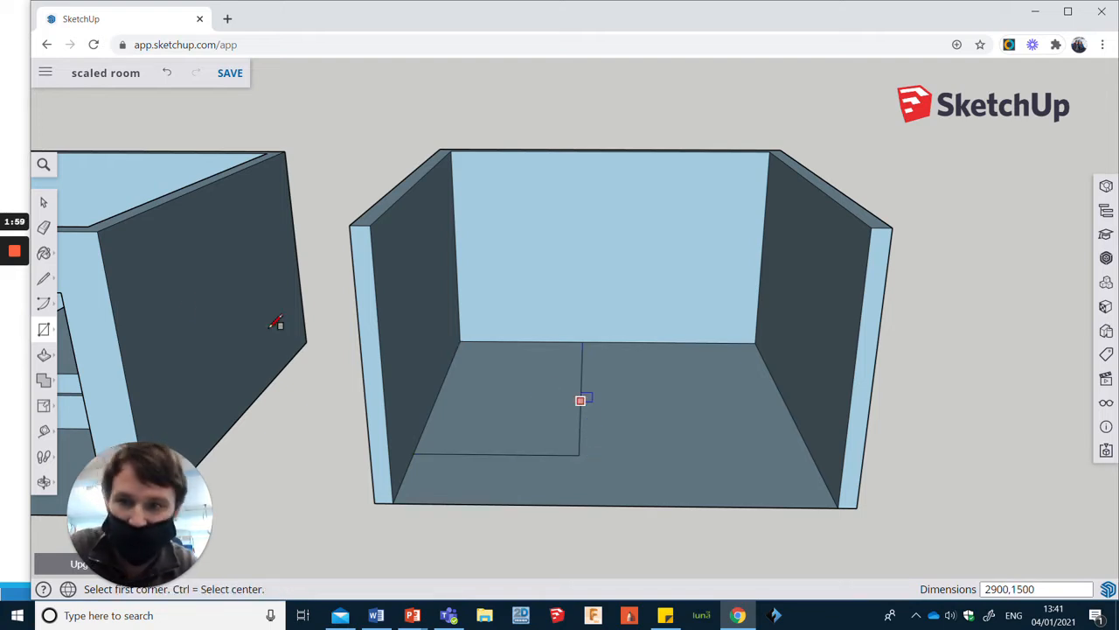
- Push/Pull the floor rectangle up 200 mm into a low platform
{"action": "left_click", "coordinate": [44, 354]}
{"action": "left_click", "coordinate": [502, 435]}
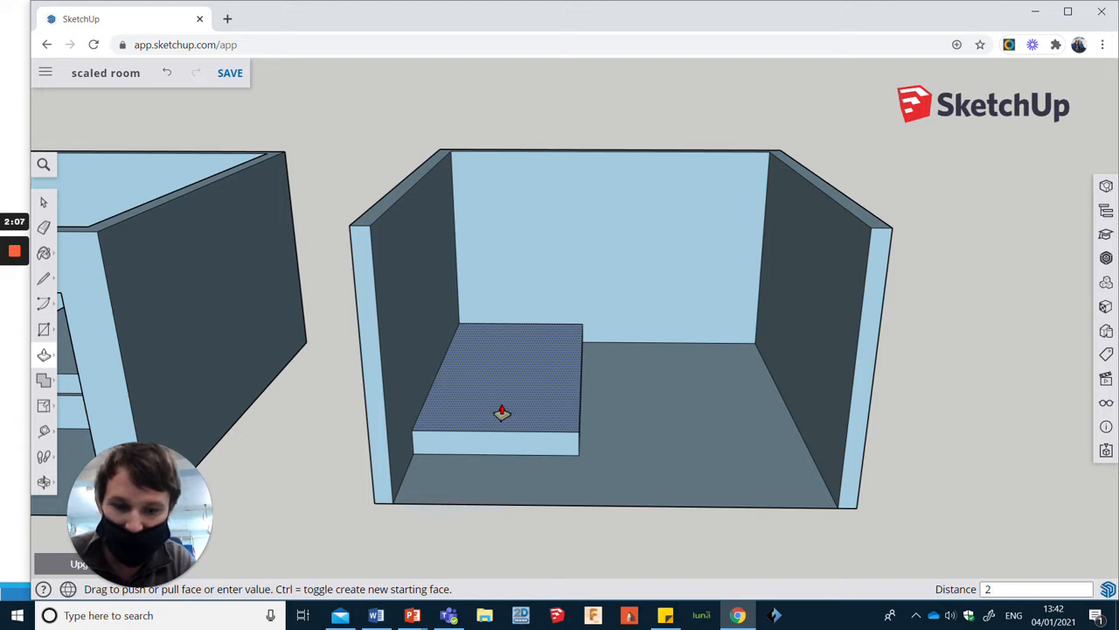
{"action": "key", "text": "Return"}
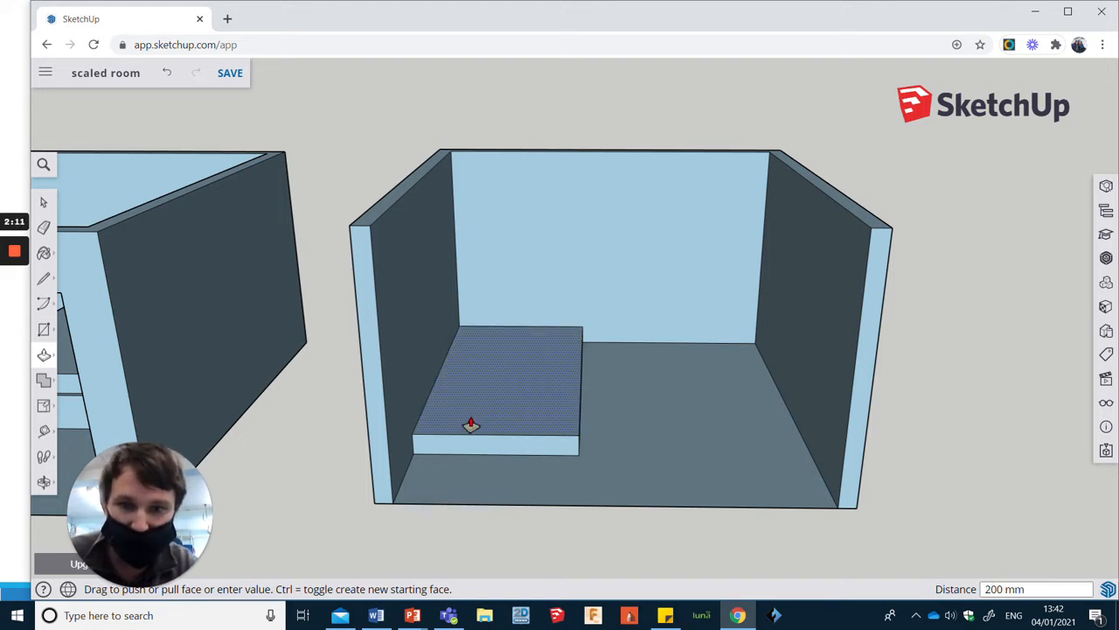
- Offset the outline of the low platform's top face inward by 100 mm
{"action": "left_click", "coordinate": [43, 355]}
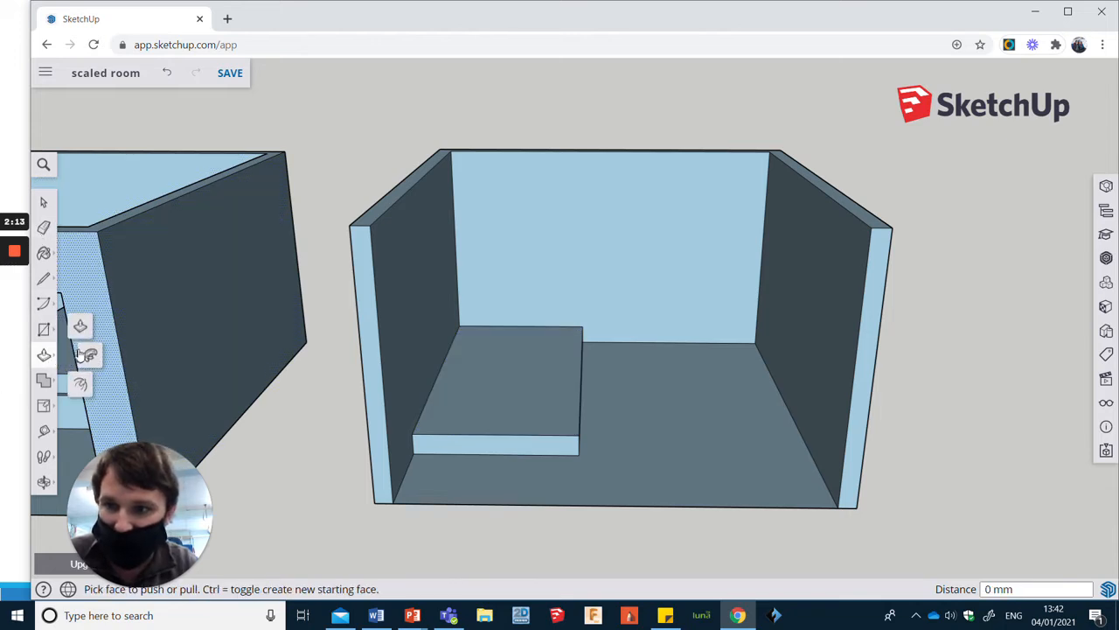
{"action": "left_click", "coordinate": [86, 382]}
{"action": "left_click", "coordinate": [441, 387]}
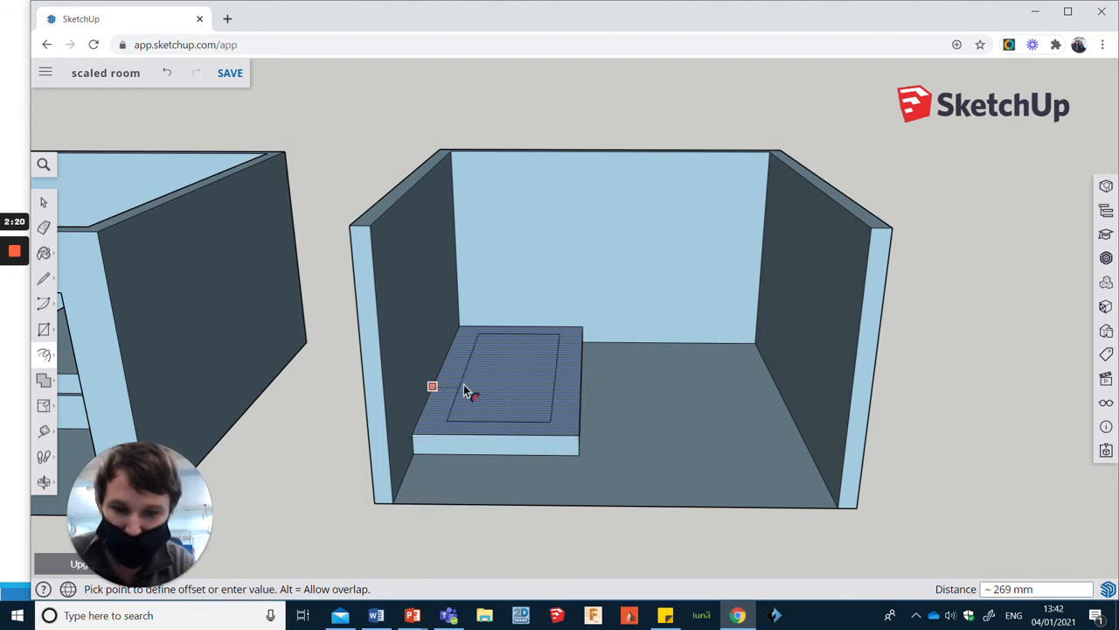
{"action": "type", "text": "100"}
{"action": "key", "text": "Return"}
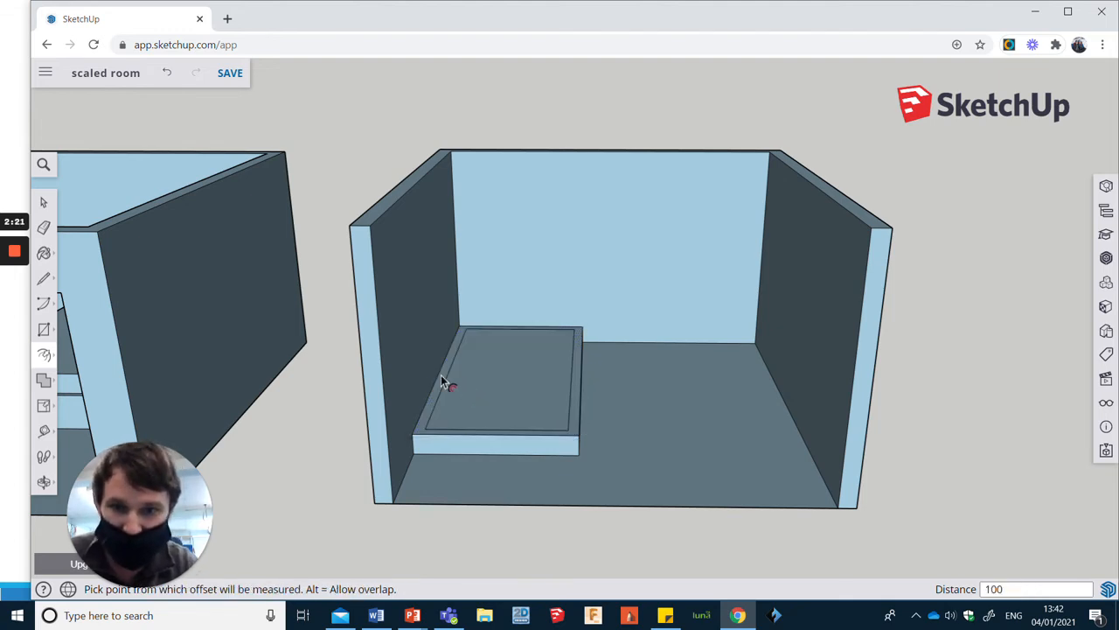
- Push/Pull the inner face of the platform's top up 100 mm to form a second tier
{"action": "left_click", "coordinate": [44, 354]}
{"action": "left_click", "coordinate": [80, 327]}
{"action": "left_click", "coordinate": [504, 412]}
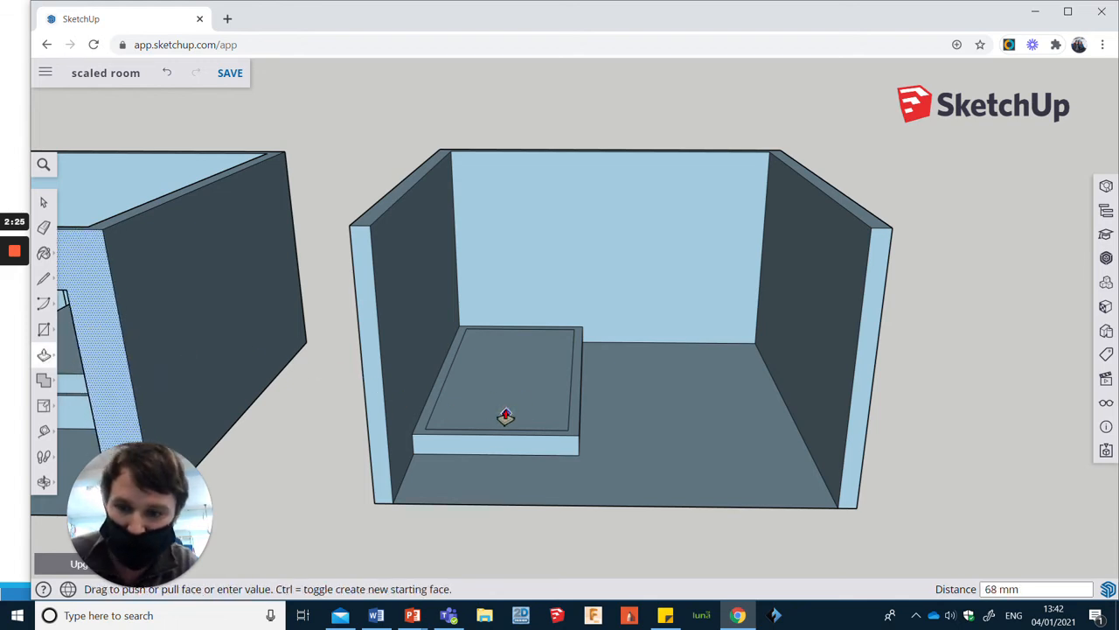
{"action": "left_click", "coordinate": [501, 397]}
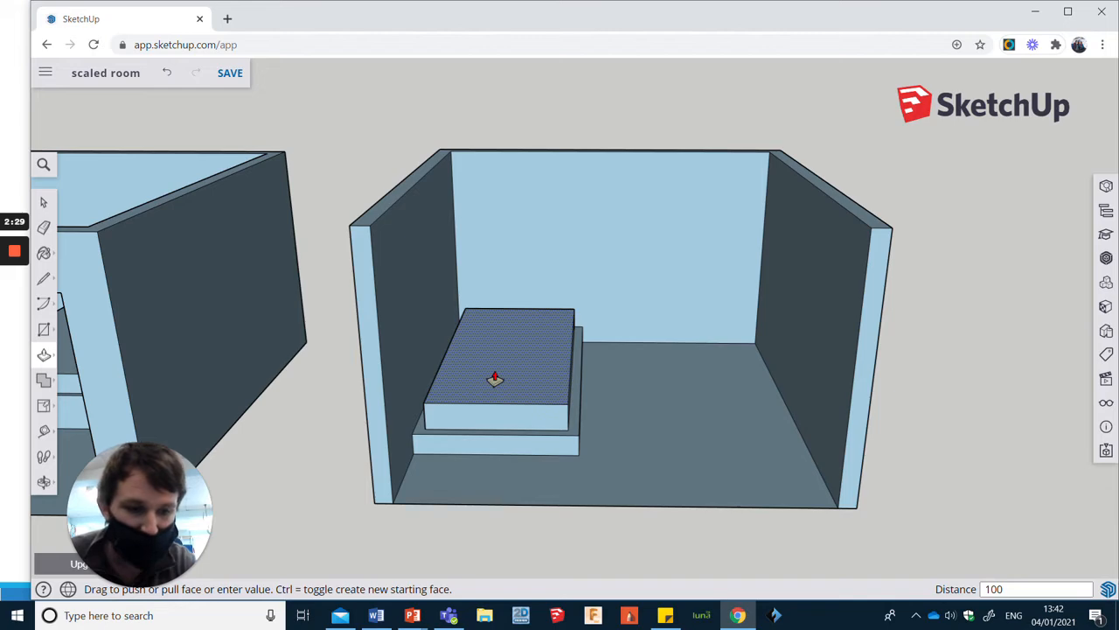
{"action": "key", "text": "Return"}
- Draw a 1500 × 750 mm rectangle on the room's floor, starting from the back-right inner corner
{"action": "middle_click_drag", "start_coordinate": [614, 442], "coordinate": [582, 441]}
{"action": "scroll", "coordinate": [480, 420], "scroll_direction": "up", "scroll_amount": 3}
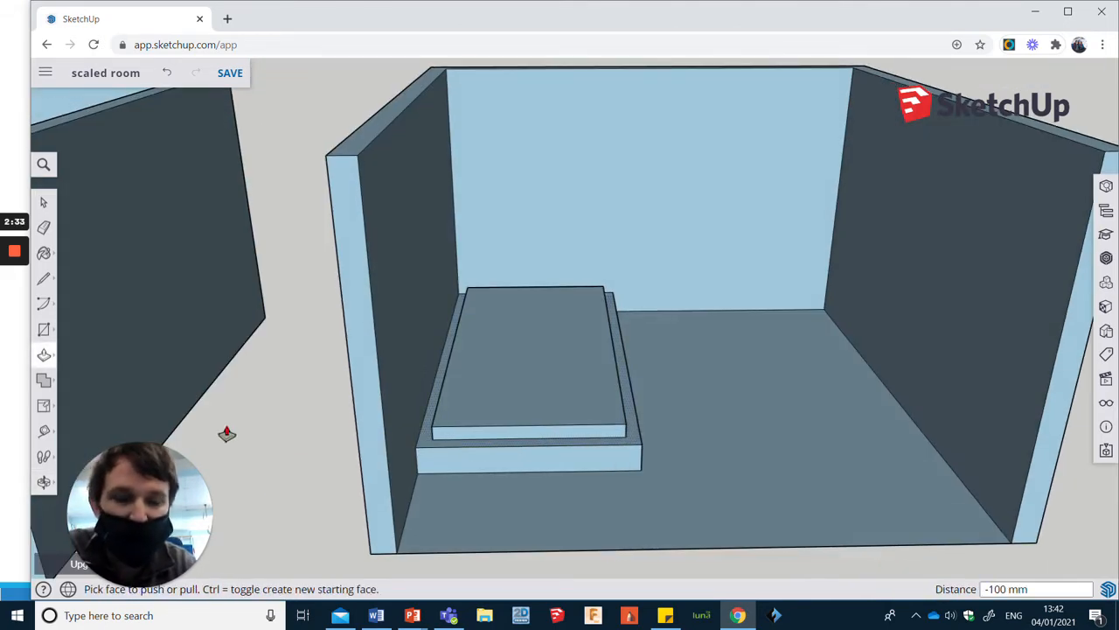
{"action": "scroll", "coordinate": [480, 370], "scroll_direction": "down", "scroll_amount": 3}
{"action": "scroll", "coordinate": [655, 370], "scroll_direction": "up", "scroll_amount": 5}
{"action": "middle_click_drag", "start_coordinate": [655, 370], "coordinate": [412, 384]}
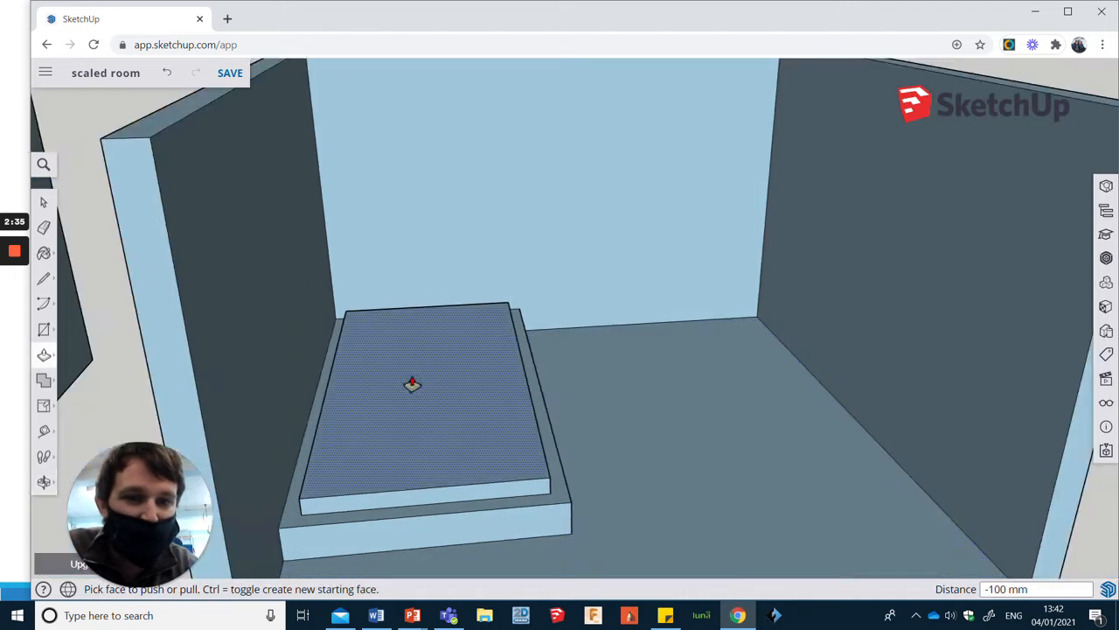
{"action": "scroll", "coordinate": [412, 384], "scroll_direction": "down", "scroll_amount": 3}
{"action": "scroll", "coordinate": [692, 360], "scroll_direction": "up", "scroll_amount": 2}
{"action": "scroll", "coordinate": [672, 358], "scroll_direction": "up", "scroll_amount": 1}
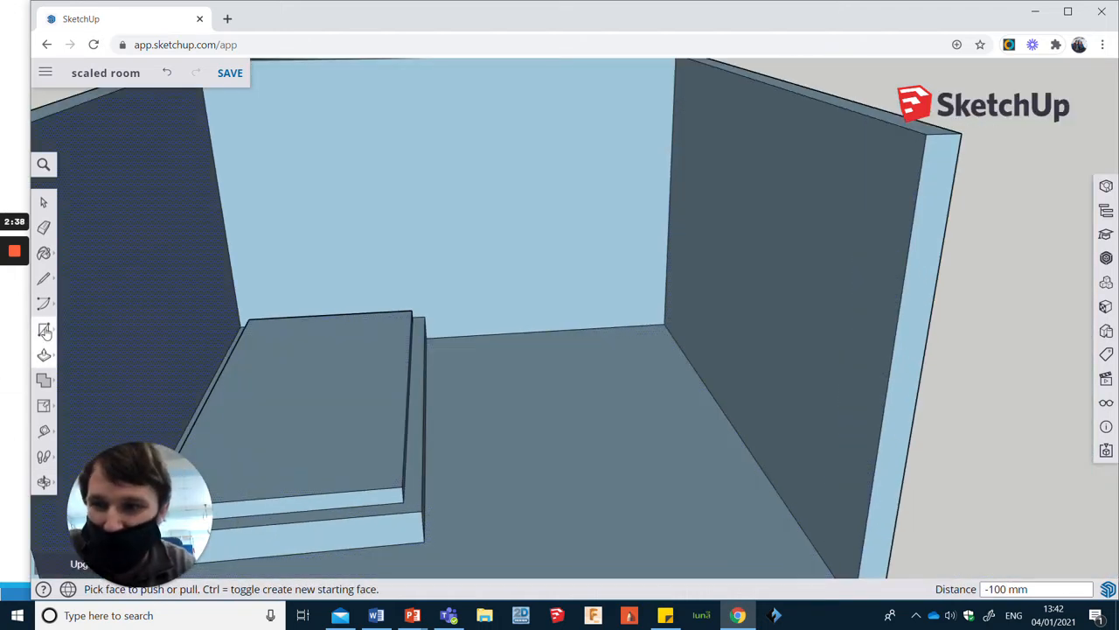
{"action": "left_click", "coordinate": [44, 330]}
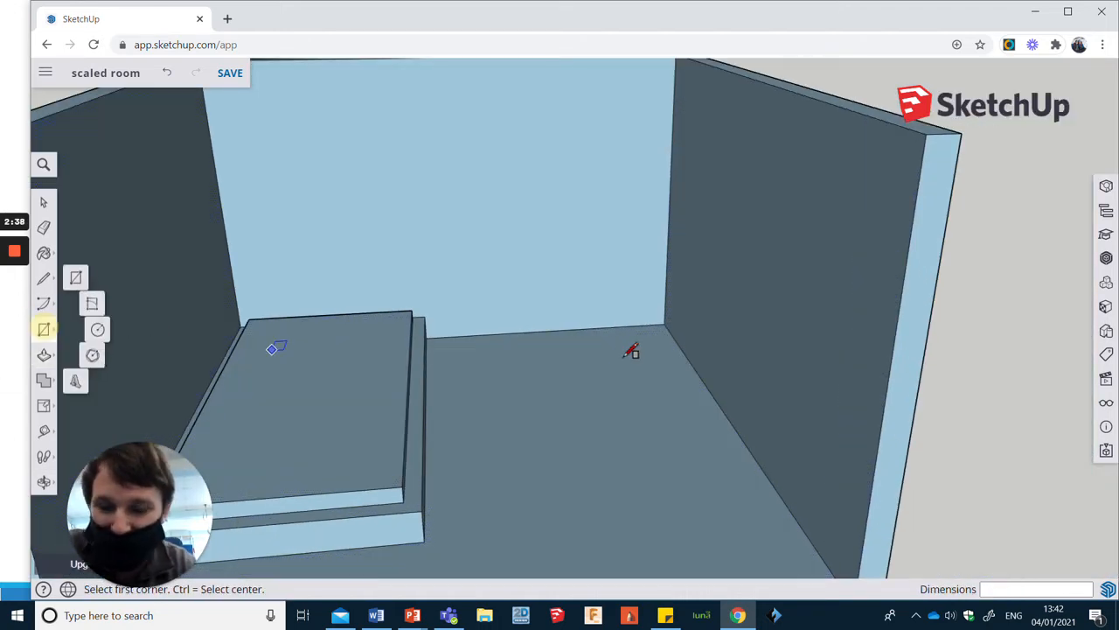
{"action": "left_click", "coordinate": [665, 324]}
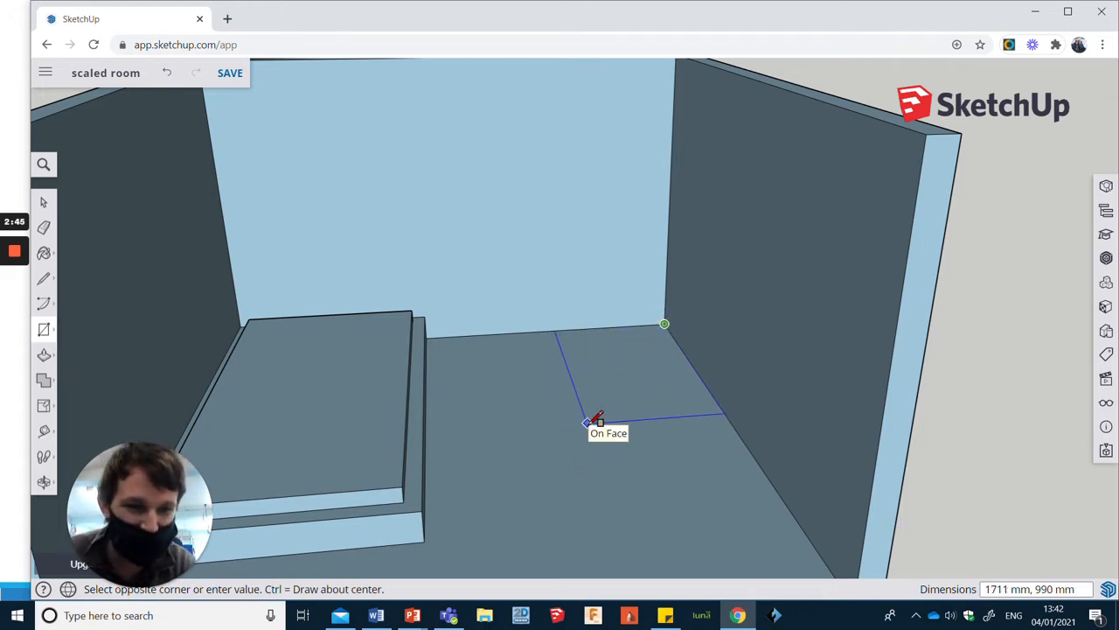
{"action": "type", "text": "1500,750"}
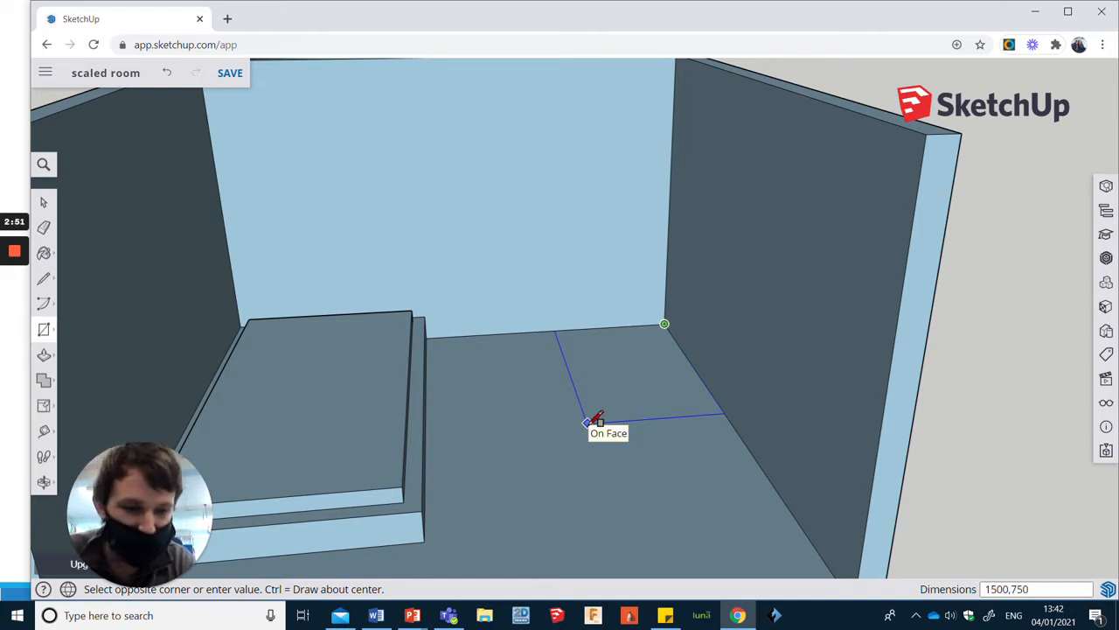
{"action": "key", "text": "Return"}
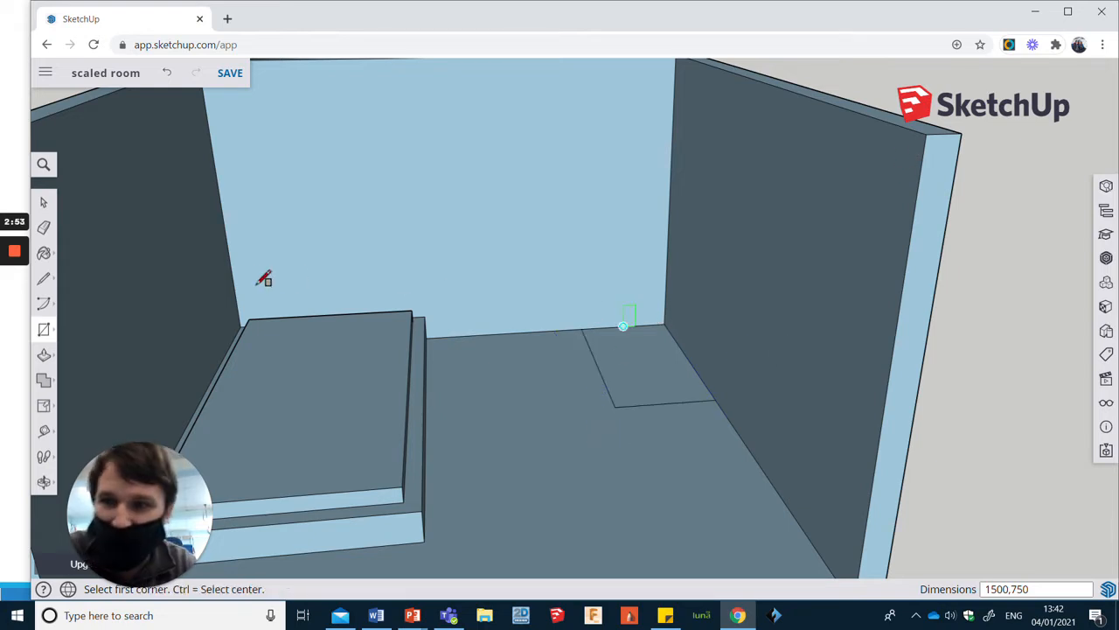
- Push/Pull the new rectangle in the back-right corner up 250 mm into a block
{"action": "left_click", "coordinate": [44, 355]}
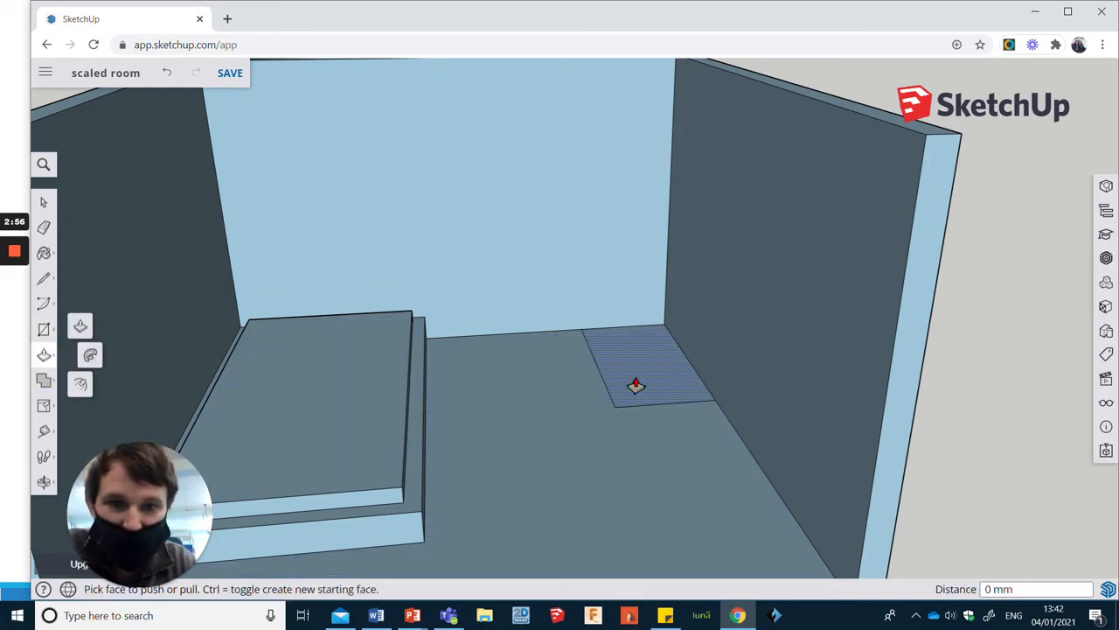
{"action": "left_click", "coordinate": [637, 386]}
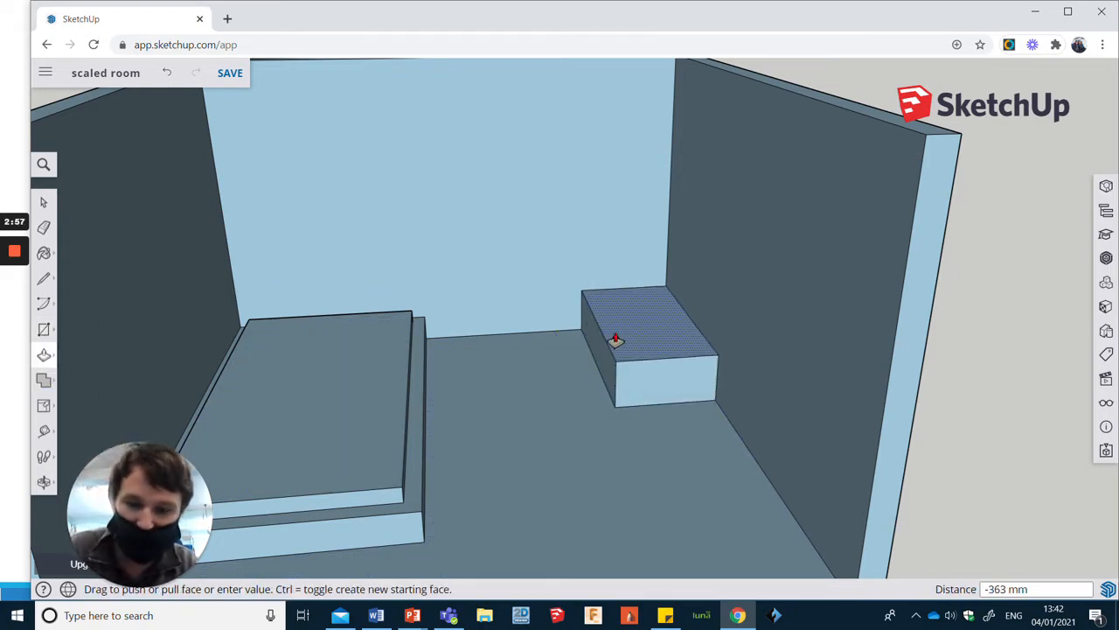
{"action": "key", "text": "Return"}
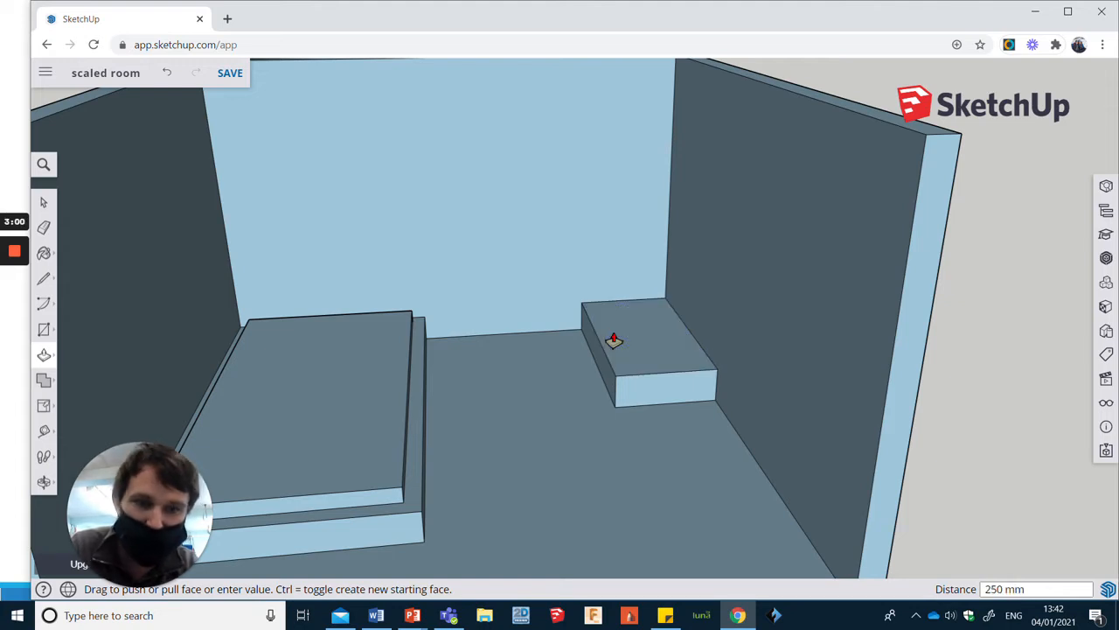
- Draw a 1200 × 600 mm rectangle on top of the corner block, starting from its back corner against the walls
{"action": "left_click", "coordinate": [43, 329]}
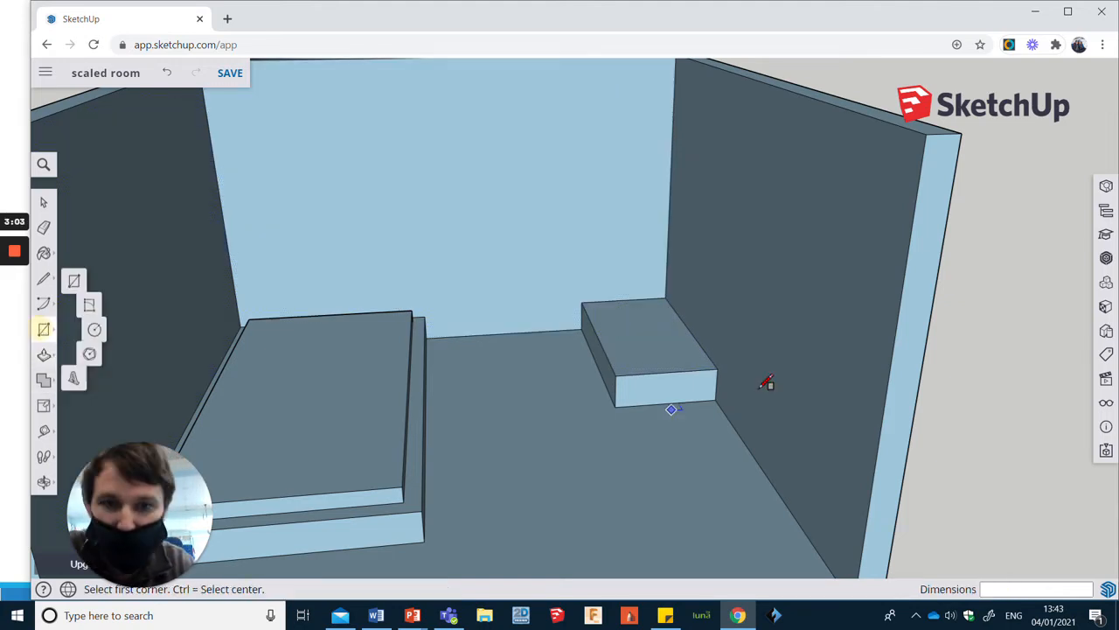
{"action": "left_click", "coordinate": [665, 297]}
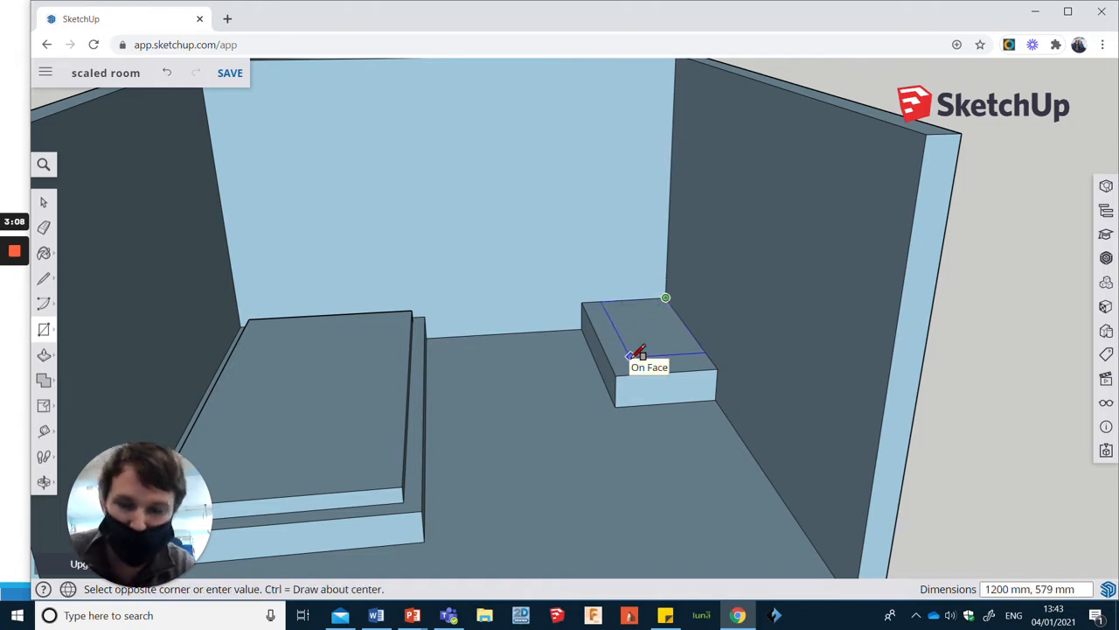
{"action": "type", "text": "12"}
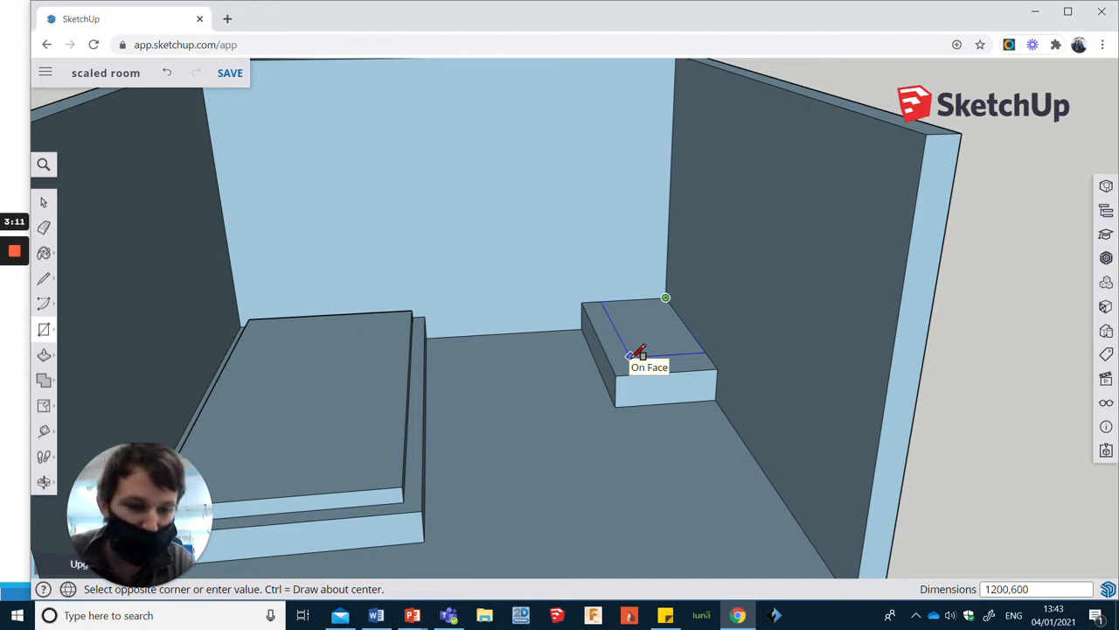
{"action": "type", "text": "00,600"}
{"action": "key", "text": "Return"}
- Push/Pull the 1200 × 600 mm rectangle on the corner block up 500 mm
{"action": "left_click", "coordinate": [45, 355]}
{"action": "left_click", "coordinate": [658, 341]}
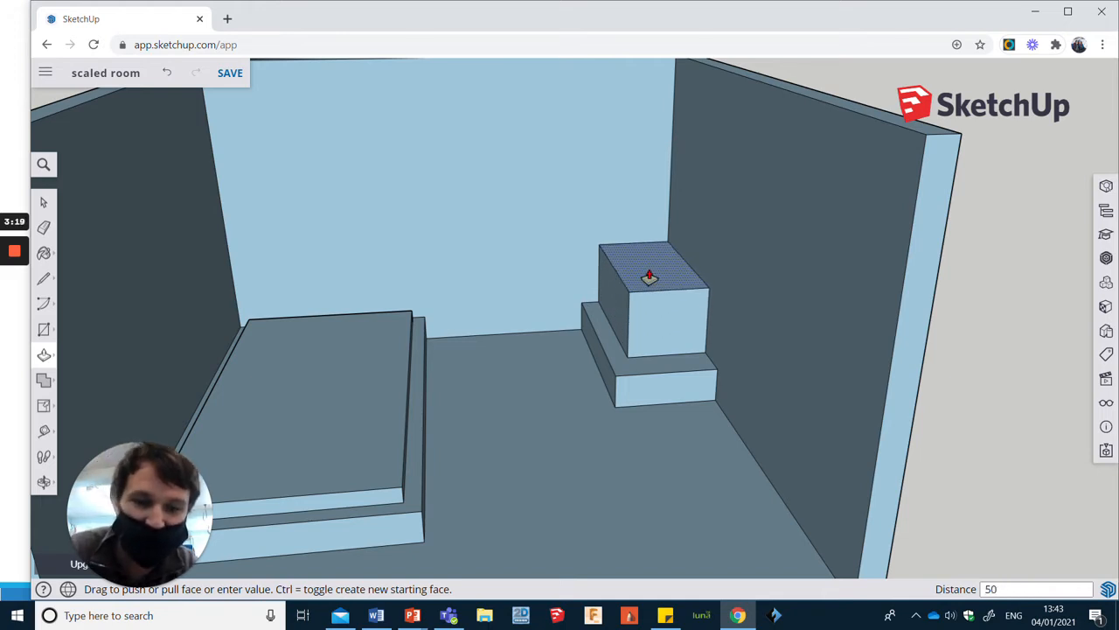
{"action": "type", "text": "500"}
{"action": "key", "text": "Return"}
{"action": "scroll", "coordinate": [656, 256], "scroll_direction": "up", "scroll_amount": 2}
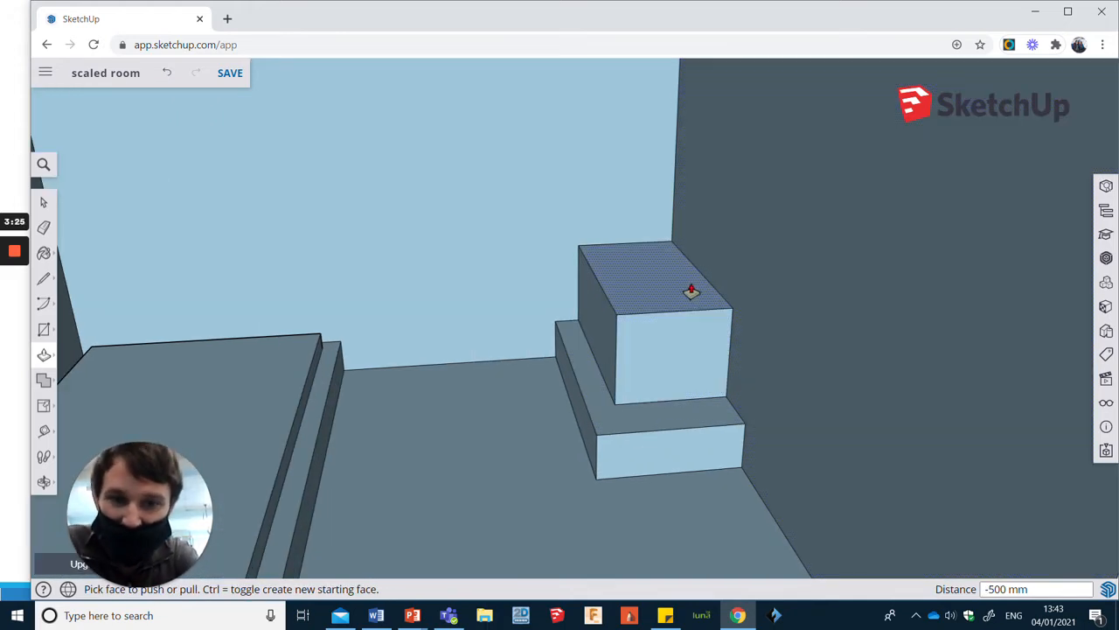
{"action": "scroll", "coordinate": [662, 280], "scroll_direction": "down", "scroll_amount": 3}
{"action": "scroll", "coordinate": [678, 350], "scroll_direction": "up", "scroll_amount": 3}
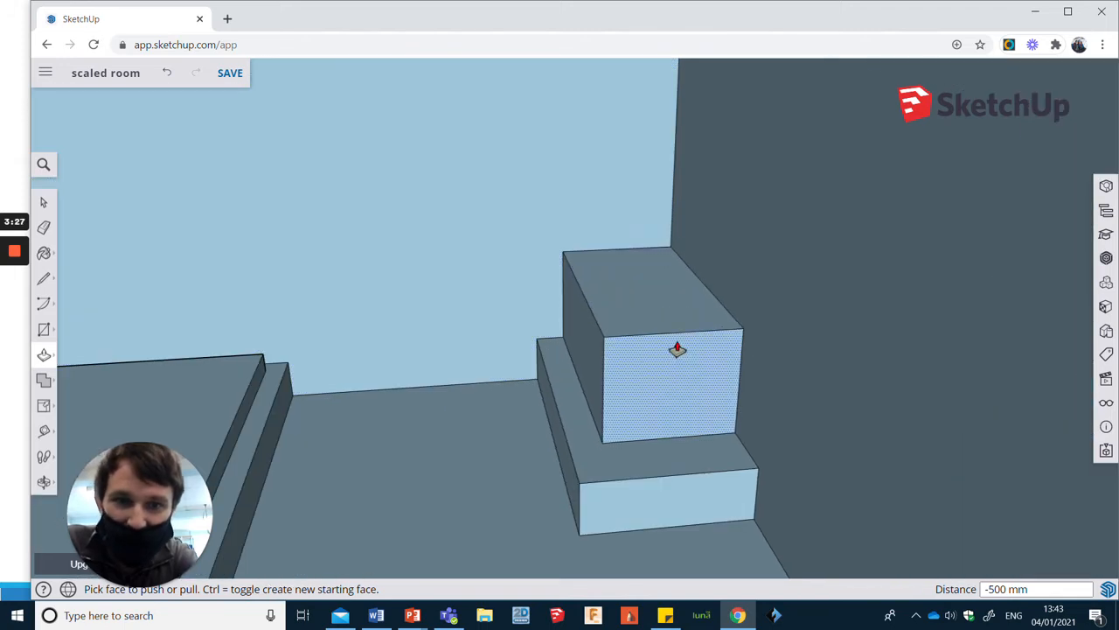
{"action": "scroll", "coordinate": [677, 350], "scroll_direction": "up", "scroll_amount": 2}
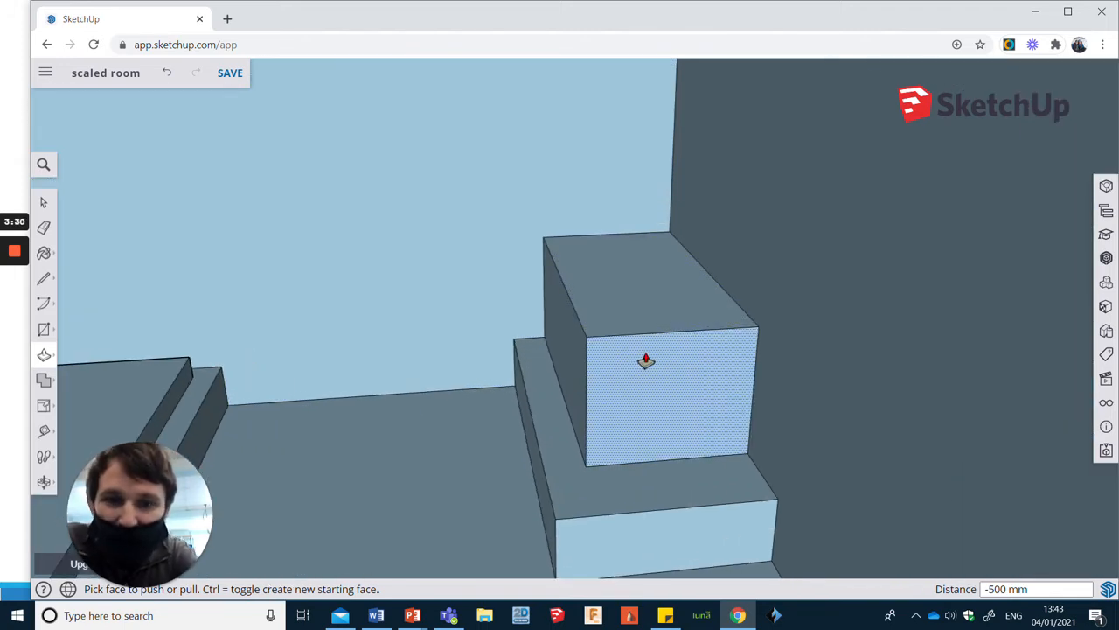
{"action": "scroll", "coordinate": [646, 360], "scroll_direction": "up", "scroll_amount": 1}
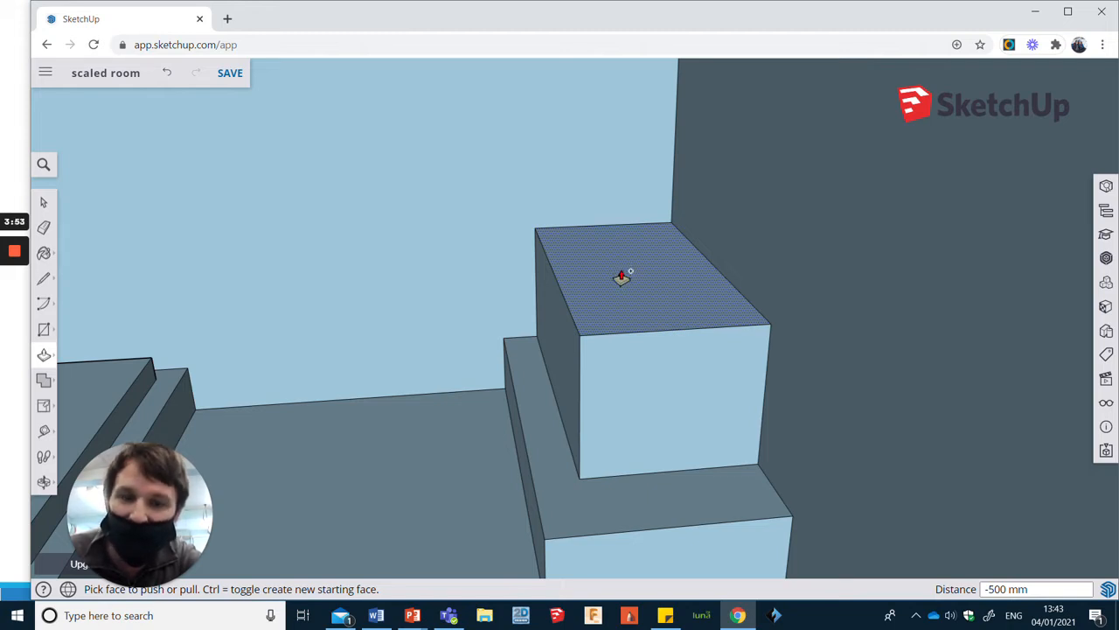
{"action": "left_click", "coordinate": [620, 276]}
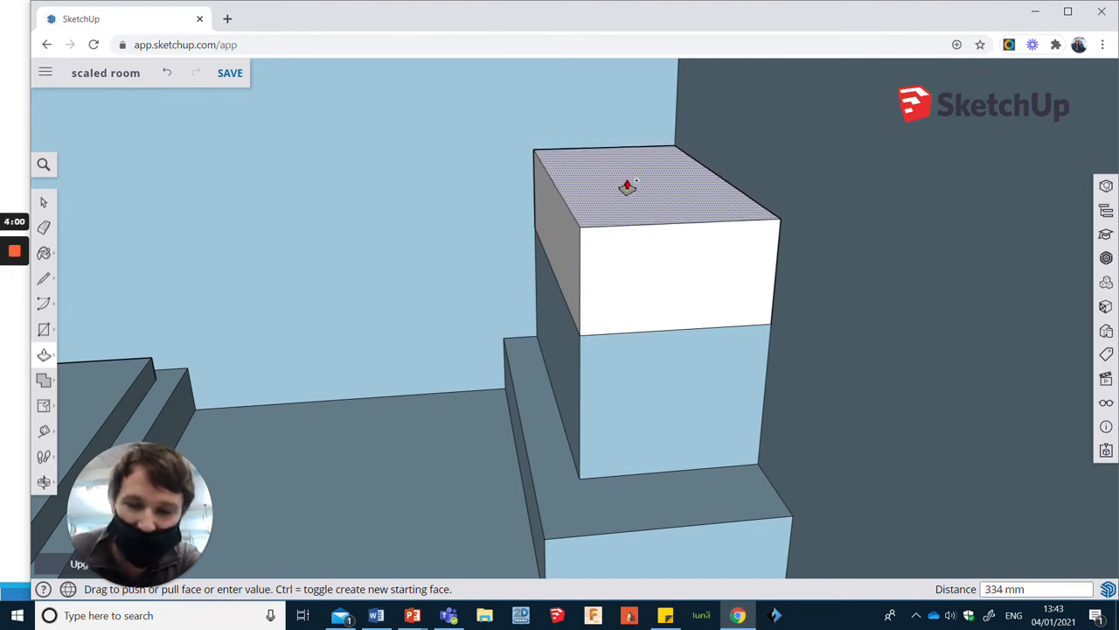
{"action": "key", "text": "Return"}
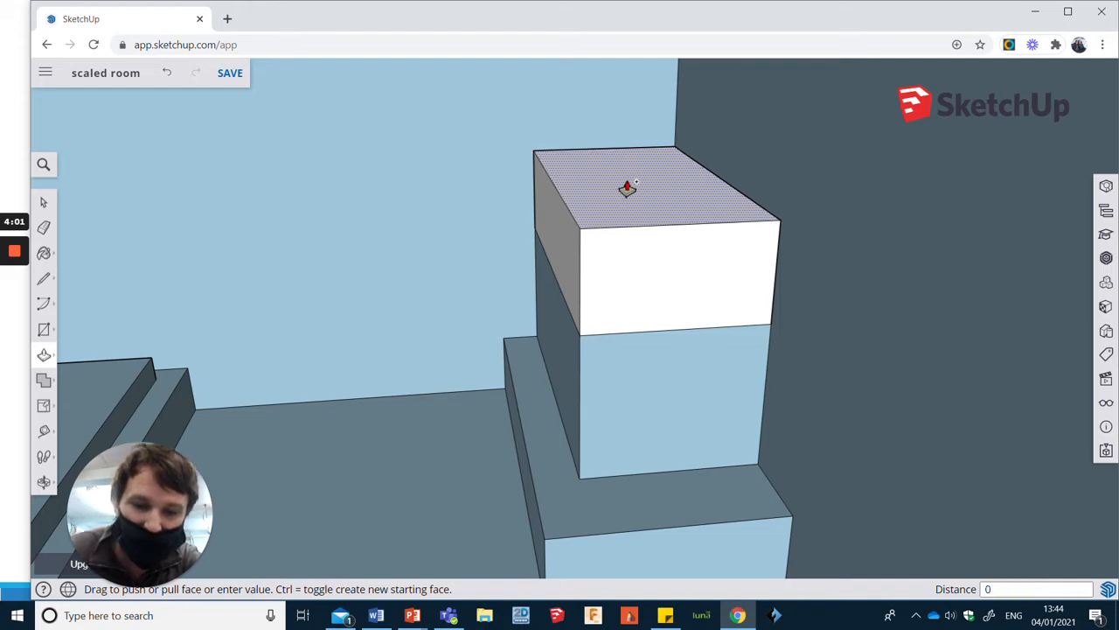
{"action": "left_click", "coordinate": [627, 188]}
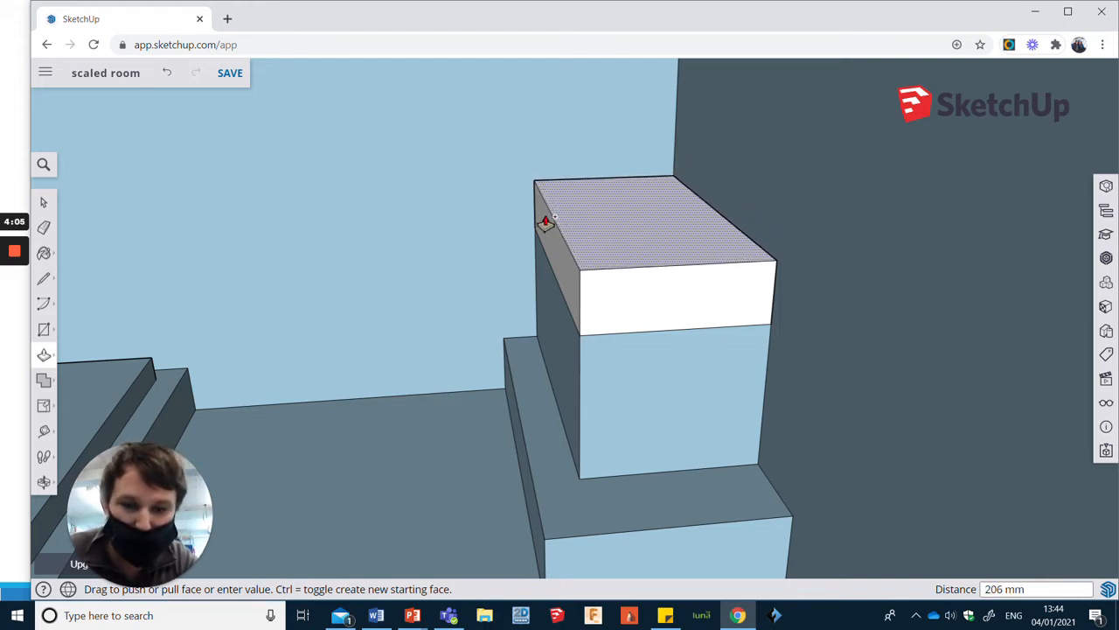
{"action": "key", "text": "Escape"}
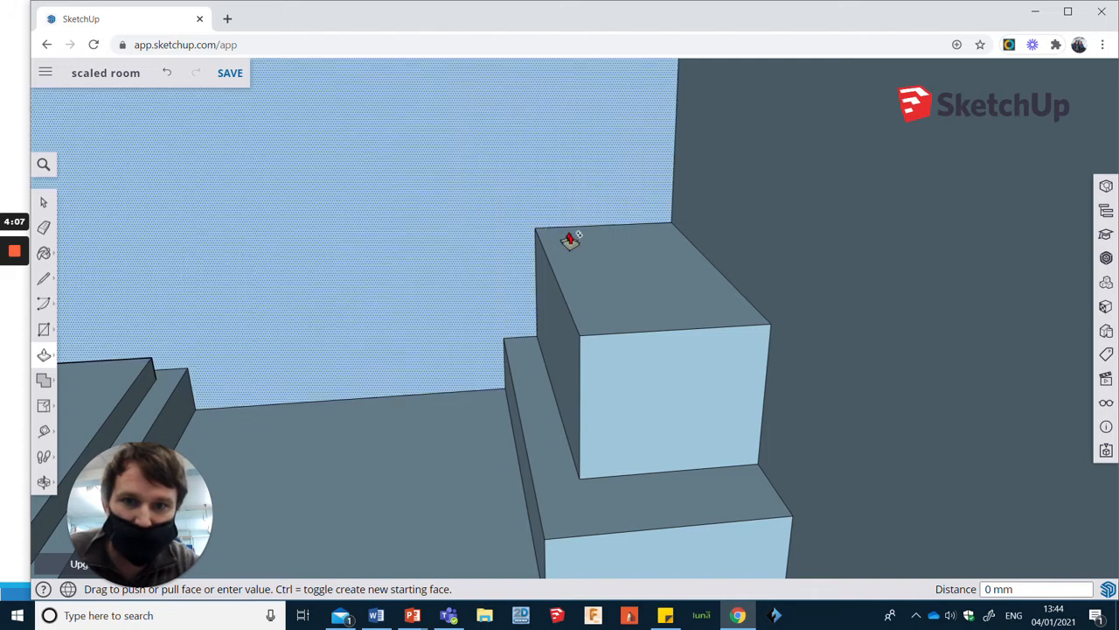
- Push/Pull the corner block's top face up 250 mm from a new starting face, as a separate upper section
{"action": "left_click", "coordinate": [622, 287]}
{"action": "type", "text": "250"}
{"action": "key", "text": "Return"}
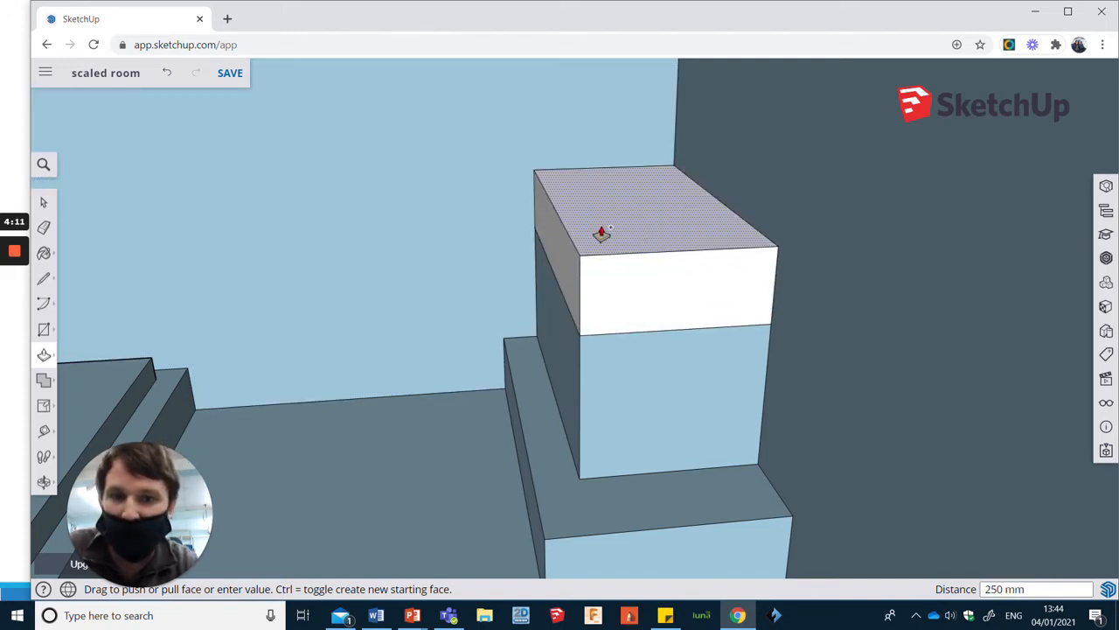
- Scale the upper section's top face down uniformly from its front-left corner, about the opposite back corner, to taper the section
{"action": "middle_click_drag", "start_coordinate": [659, 259], "coordinate": [574, 323]}
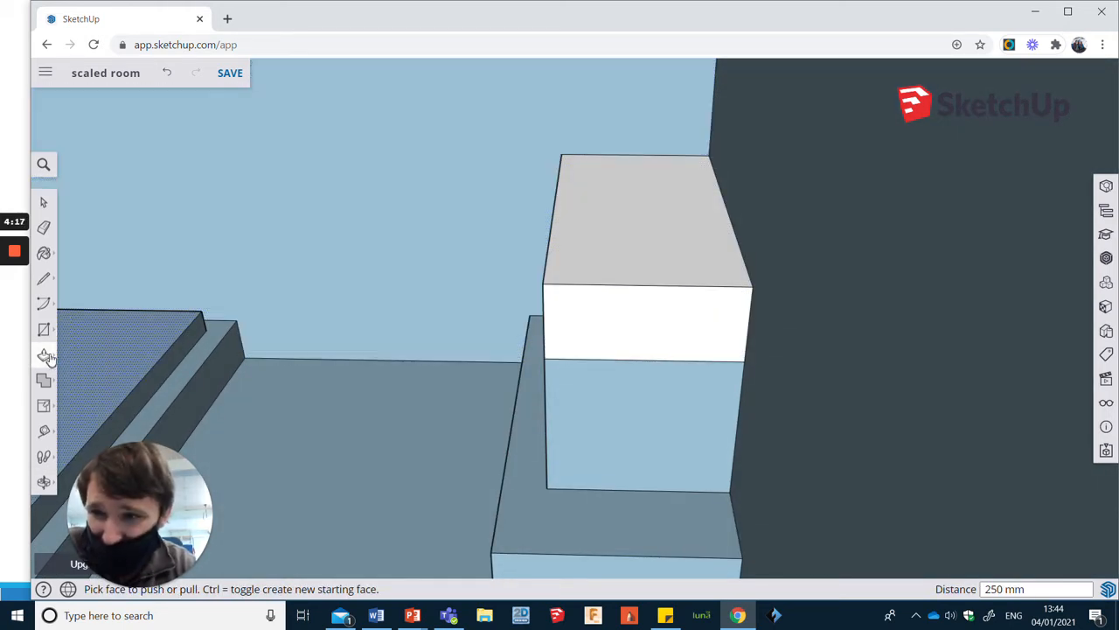
{"action": "left_click", "coordinate": [45, 405]}
{"action": "left_click", "coordinate": [80, 435]}
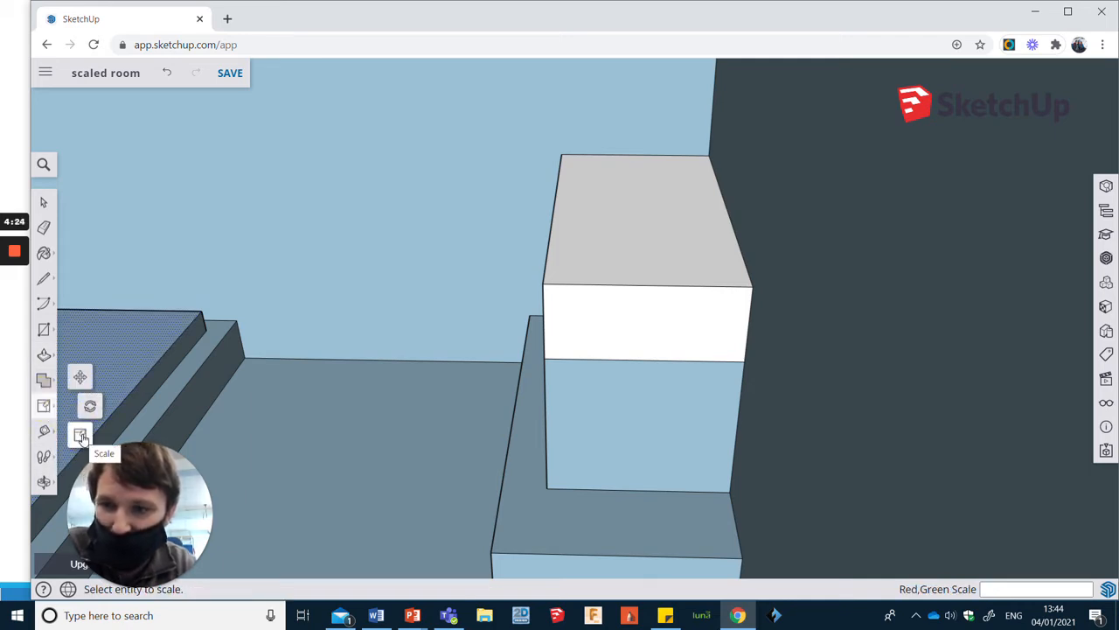
{"action": "left_click", "coordinate": [80, 436]}
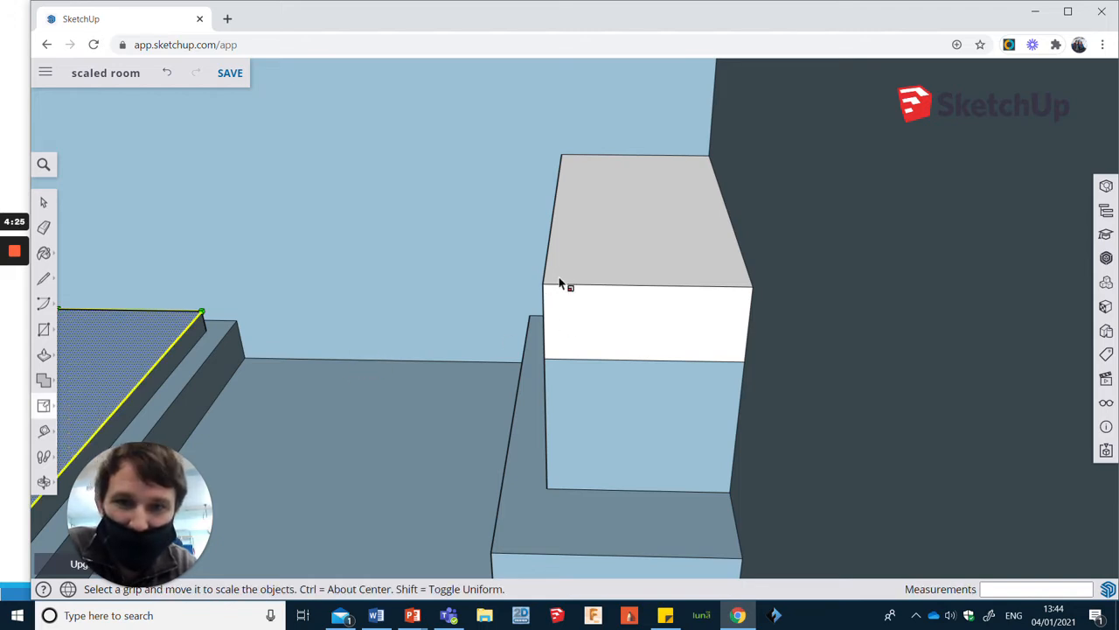
{"action": "key", "text": "Escape"}
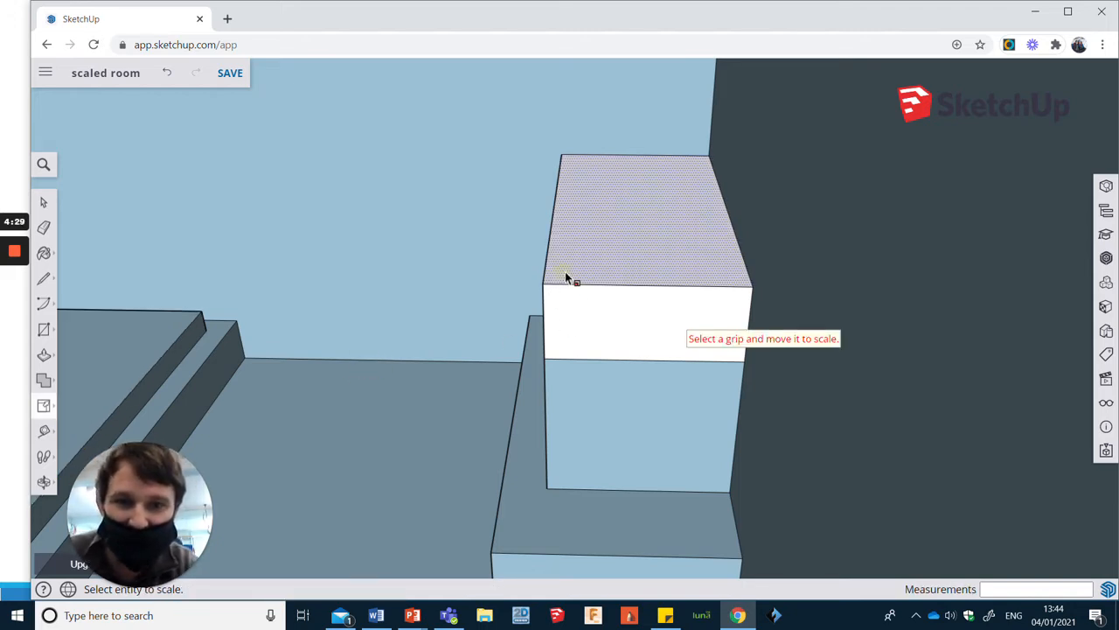
{"action": "left_click", "coordinate": [565, 276]}
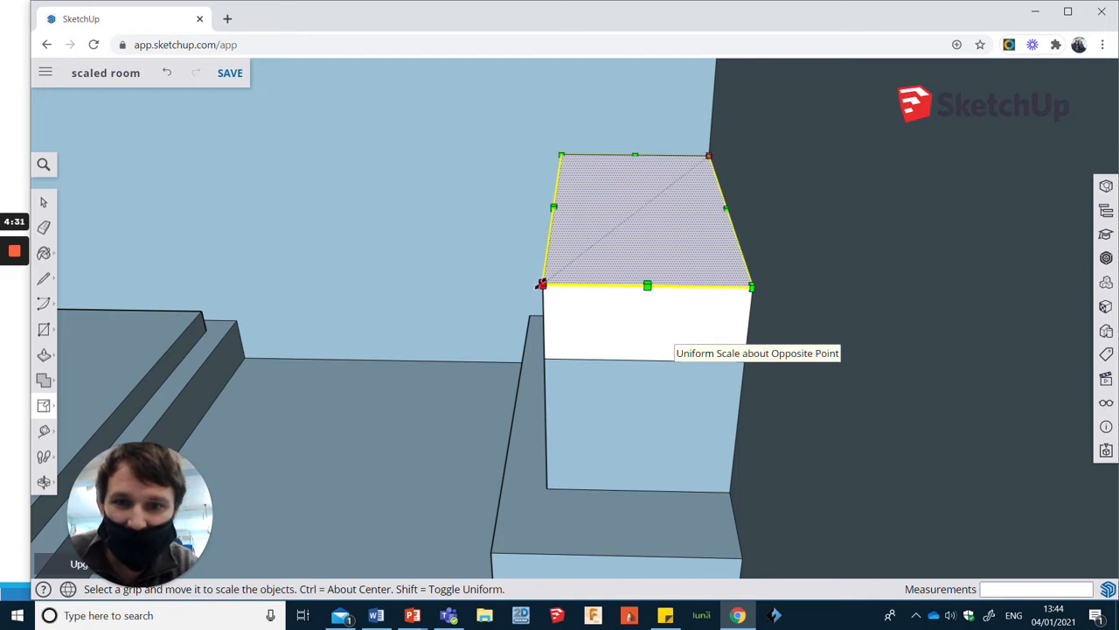
{"action": "left_click_drag", "start_coordinate": [540, 285], "coordinate": [588, 251]}
{"action": "left_click", "coordinate": [589, 253]}
- Examine the tapered upper section of the corner block from several angles and distances
{"action": "middle_click_drag", "start_coordinate": [507, 338], "coordinate": [648, 338]}
{"action": "scroll", "coordinate": [662, 295], "scroll_direction": "down", "scroll_amount": 4}
{"action": "left_click", "coordinate": [44, 202]}
{"action": "left_click", "coordinate": [571, 410]}
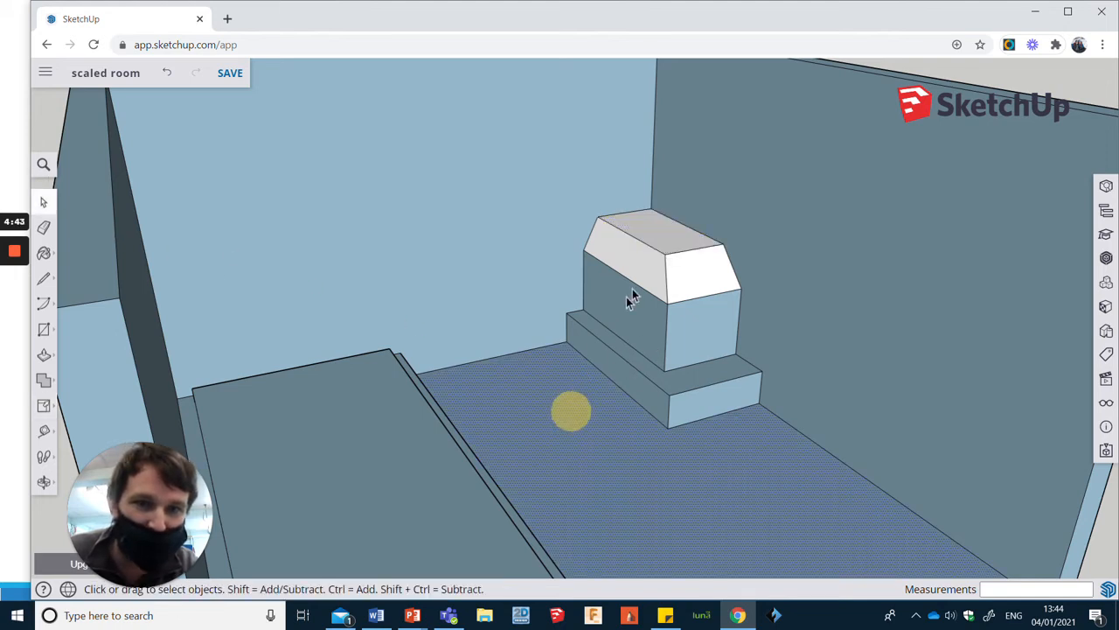
{"action": "scroll", "coordinate": [687, 207], "scroll_direction": "up", "scroll_amount": 2}
{"action": "middle_click_drag", "start_coordinate": [575, 402], "coordinate": [528, 420]}
{"action": "scroll", "coordinate": [638, 238], "scroll_direction": "down", "scroll_amount": 5}
{"action": "scroll", "coordinate": [644, 267], "scroll_direction": "up", "scroll_amount": 4}
{"action": "scroll", "coordinate": [639, 276], "scroll_direction": "up", "scroll_amount": 2}
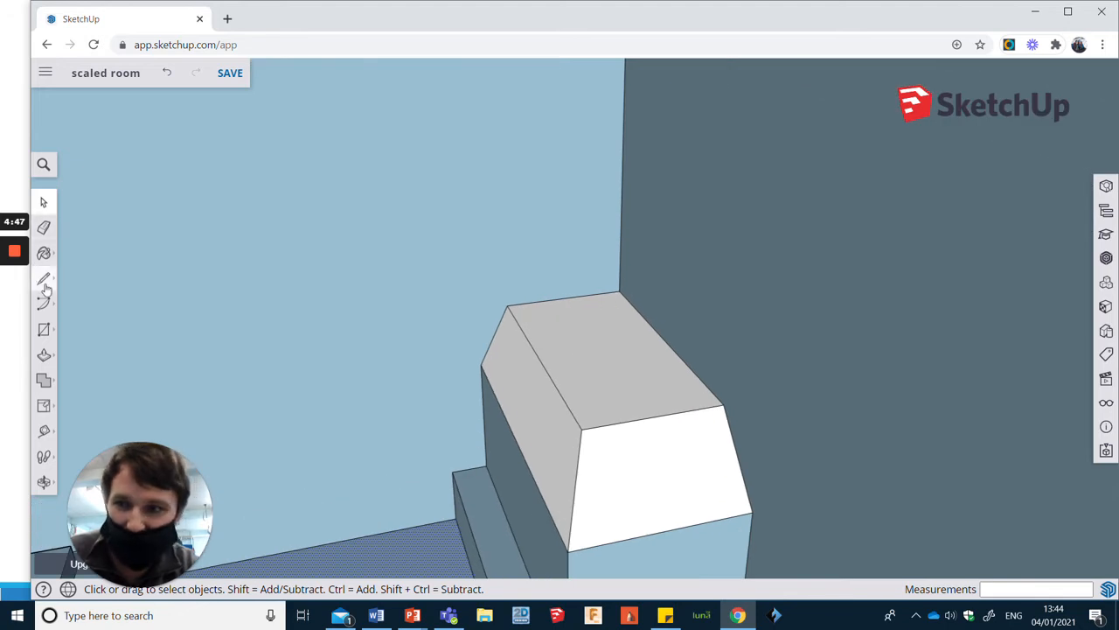
- Draw a 250 × 250 mm rectangle on the tapered section's top face, starting from its corner where the two room walls meet
{"action": "left_click", "coordinate": [43, 329]}
{"action": "left_click", "coordinate": [620, 290]}
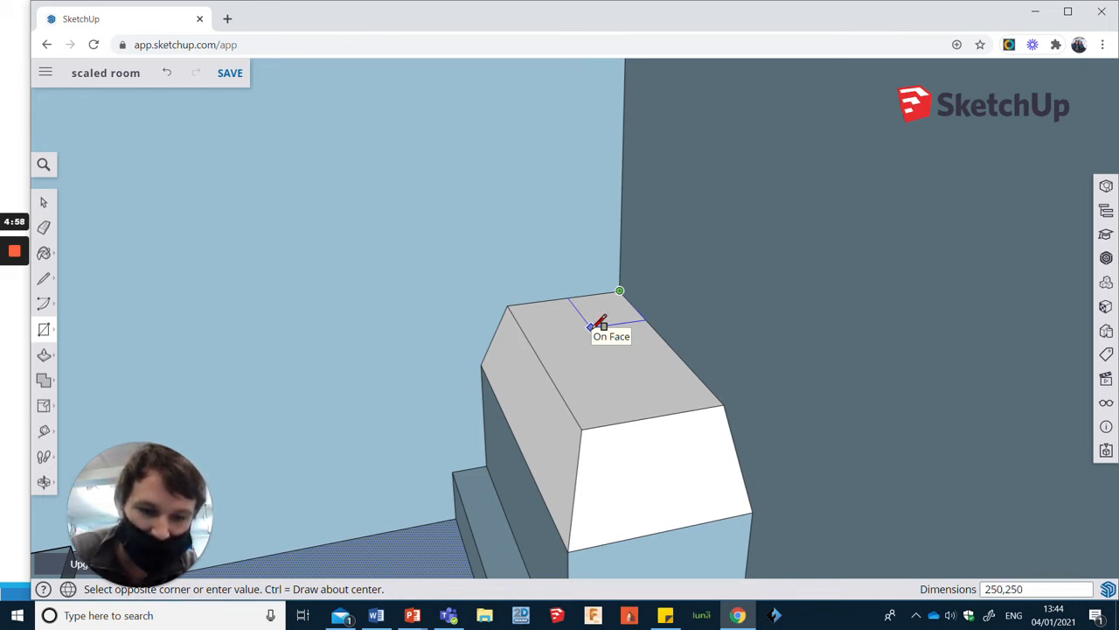
{"action": "left_click", "coordinate": [593, 326]}
- Draw a circle of 125 mm radius on the tapered section's top face, centred on the small rectangle's inner corner
{"action": "left_click", "coordinate": [44, 329]}
{"action": "left_click", "coordinate": [104, 329]}
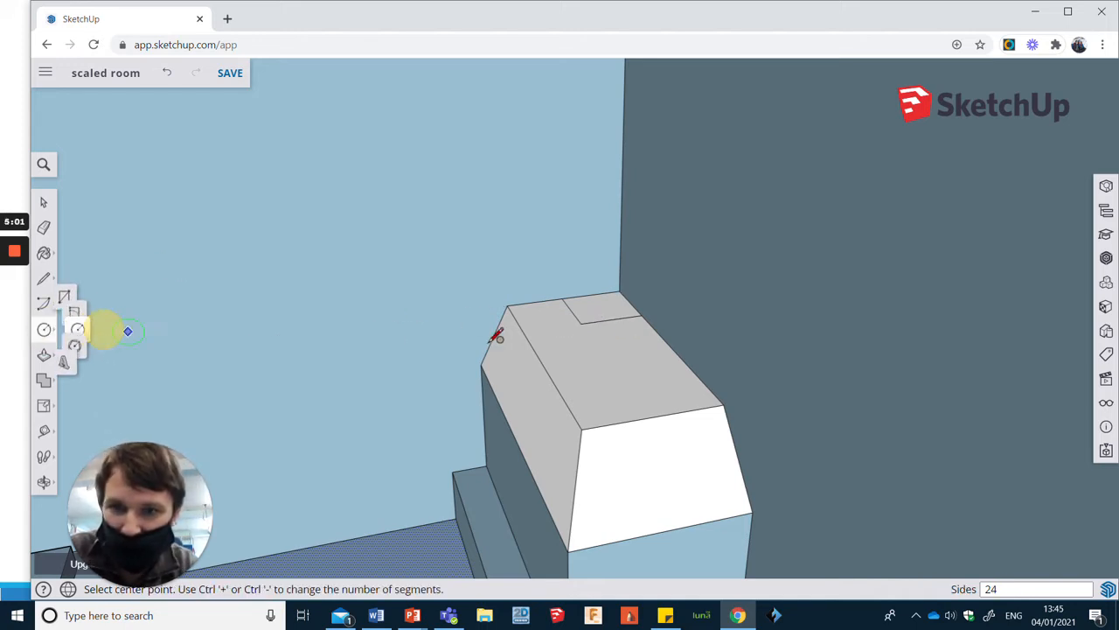
{"action": "left_click", "coordinate": [582, 323]}
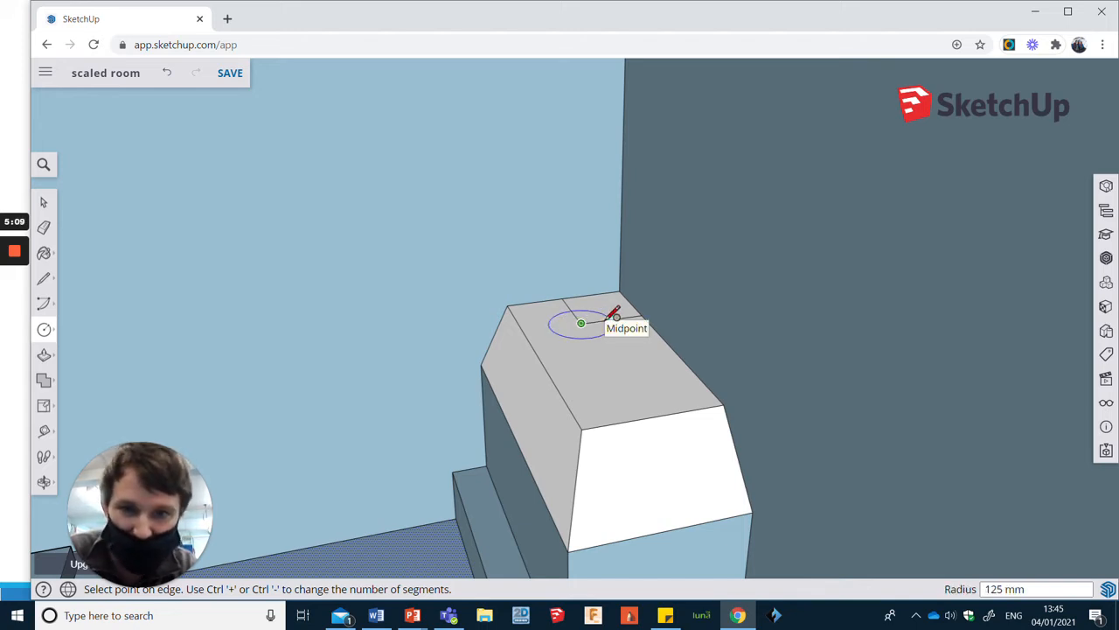
{"action": "left_click", "coordinate": [615, 315]}
- Erase the helper rectangle's lines inside and around the circle, leaving only the circle on the top face
{"action": "left_click", "coordinate": [44, 227]}
{"action": "mouse_move", "coordinate": [571, 326]}
{"action": "left_mouse_down"}
{"action": "mouse_move", "coordinate": [586, 324]}
{"action": "mouse_move", "coordinate": [571, 313]}
{"action": "left_mouse_up"}
{"action": "left_click", "coordinate": [566, 306]}
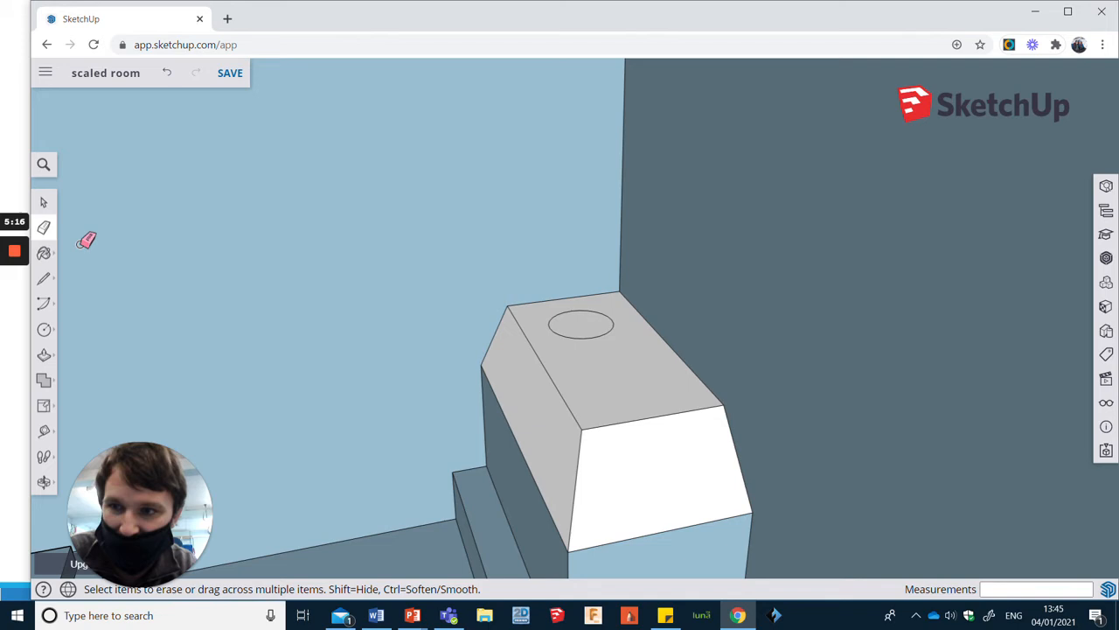
- Push/Pull the circle up 1300 mm to the height of the room walls to form a flue pipe
{"action": "left_click", "coordinate": [44, 354]}
{"action": "left_click", "coordinate": [578, 326]}
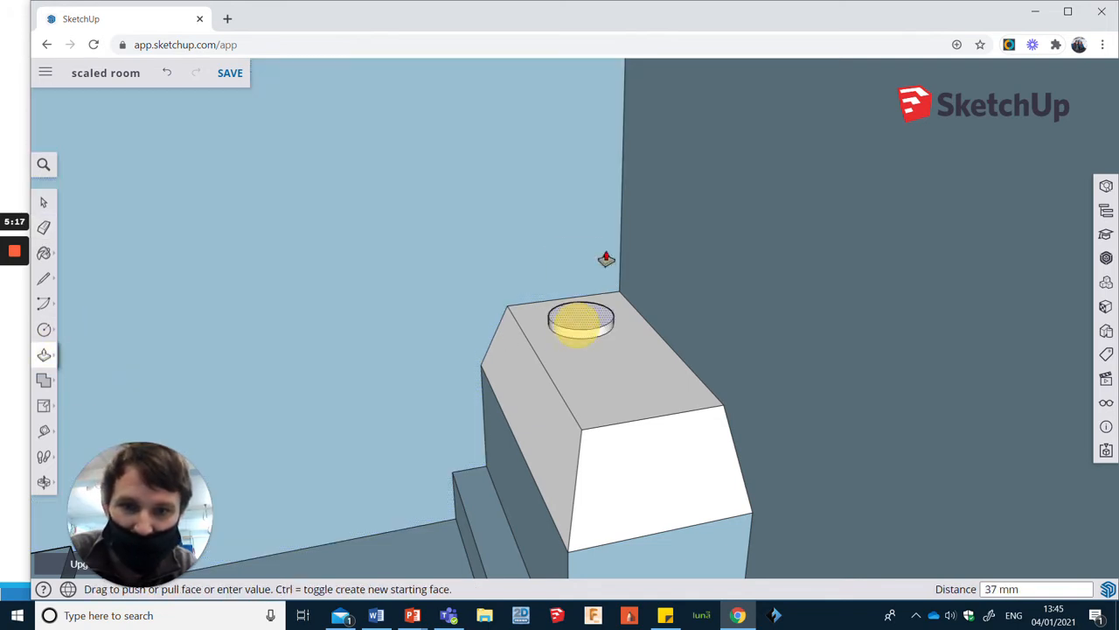
{"action": "scroll", "coordinate": [560, 310], "scroll_direction": "down", "scroll_amount": 5}
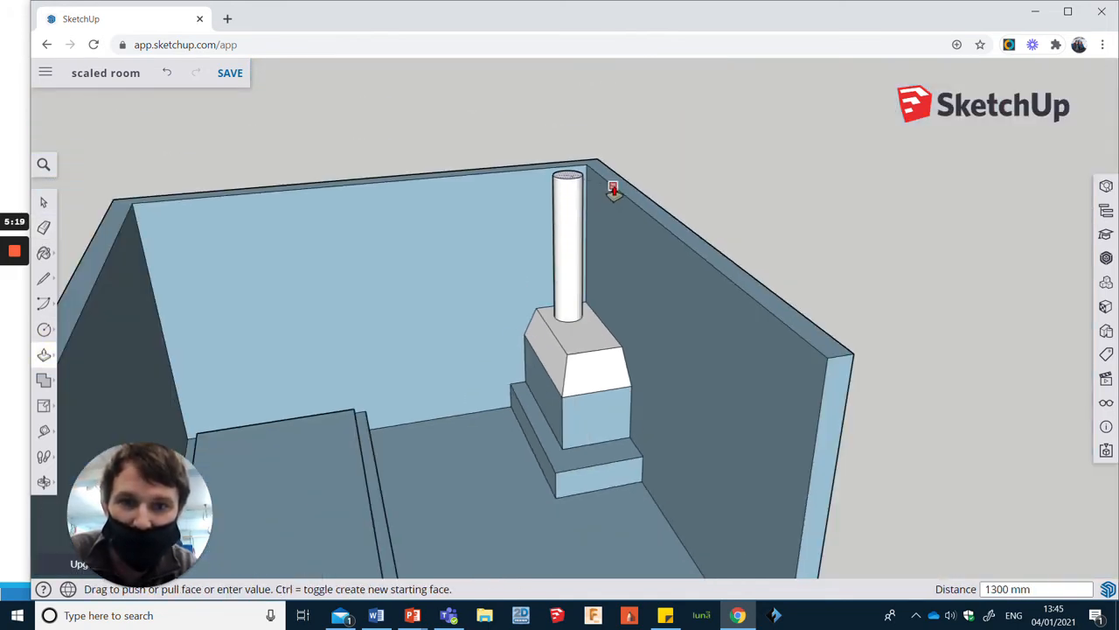
{"action": "left_click", "coordinate": [613, 191]}
- Offset the edges of the block's long vertical face below the taper inward by 50 mm
{"action": "middle_click_drag", "start_coordinate": [572, 365], "coordinate": [481, 393]}
{"action": "scroll", "coordinate": [504, 445], "scroll_direction": "up", "scroll_amount": 6}
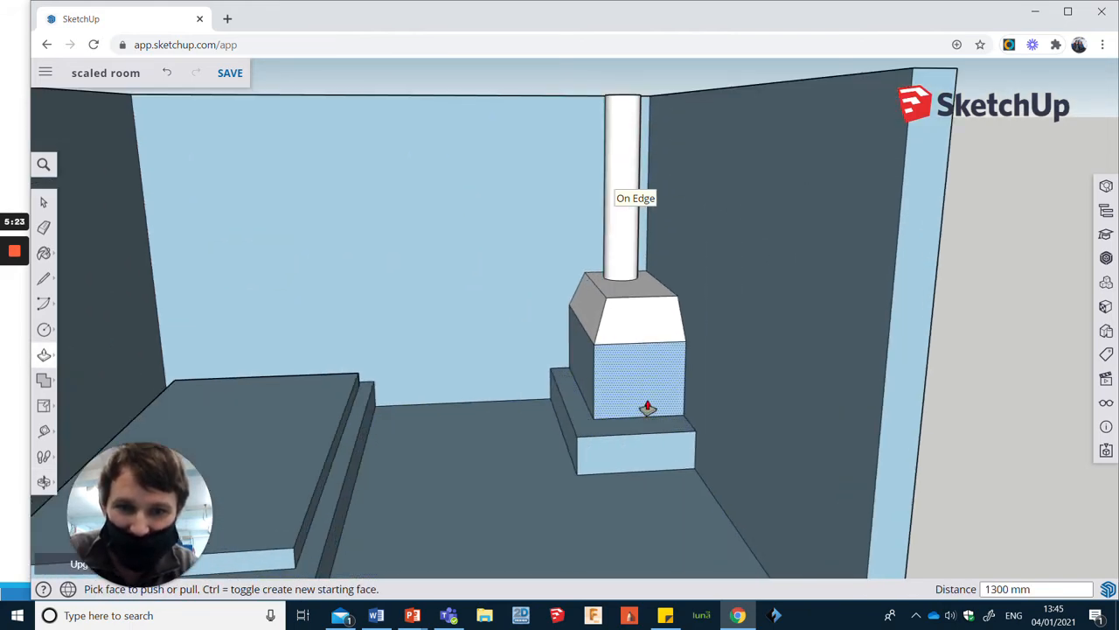
{"action": "scroll", "coordinate": [647, 408], "scroll_direction": "up", "scroll_amount": 2}
{"action": "middle_click_drag", "start_coordinate": [513, 355], "coordinate": [559, 370]}
{"action": "scroll", "coordinate": [307, 252], "scroll_direction": "up", "scroll_amount": 3}
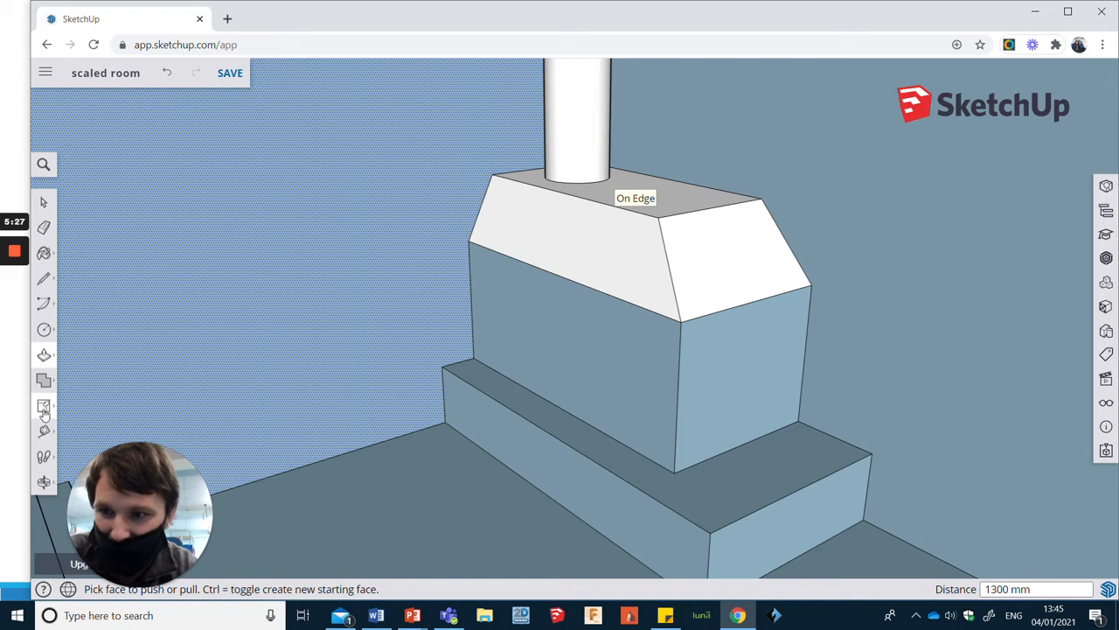
{"action": "left_click", "coordinate": [44, 354]}
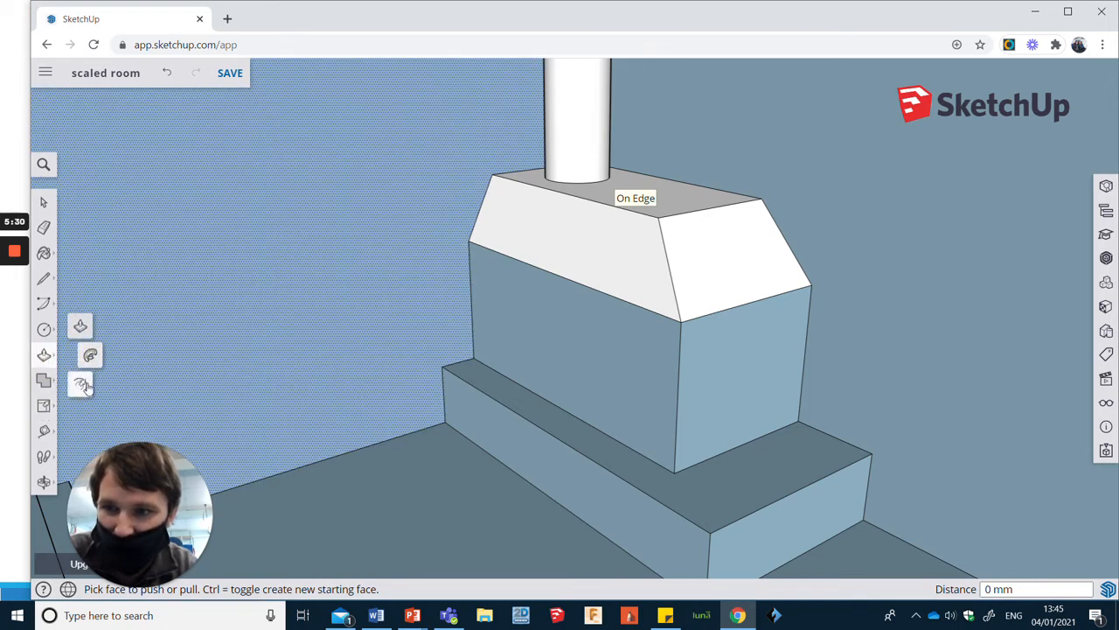
{"action": "left_click", "coordinate": [78, 382]}
{"action": "left_click", "coordinate": [550, 281]}
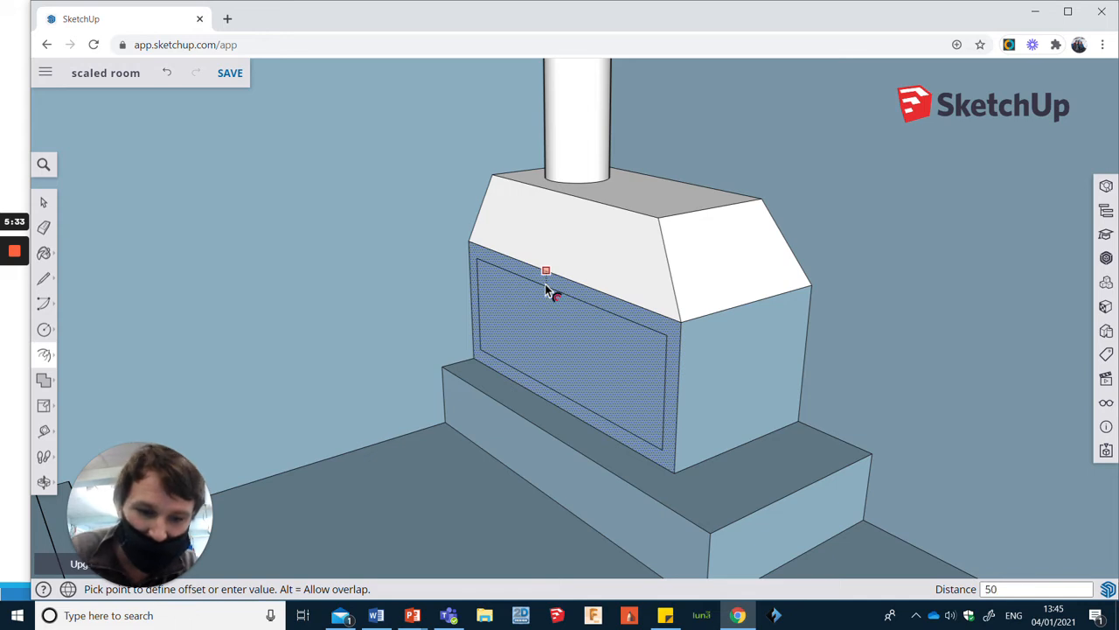
{"action": "left_click", "coordinate": [545, 285]}
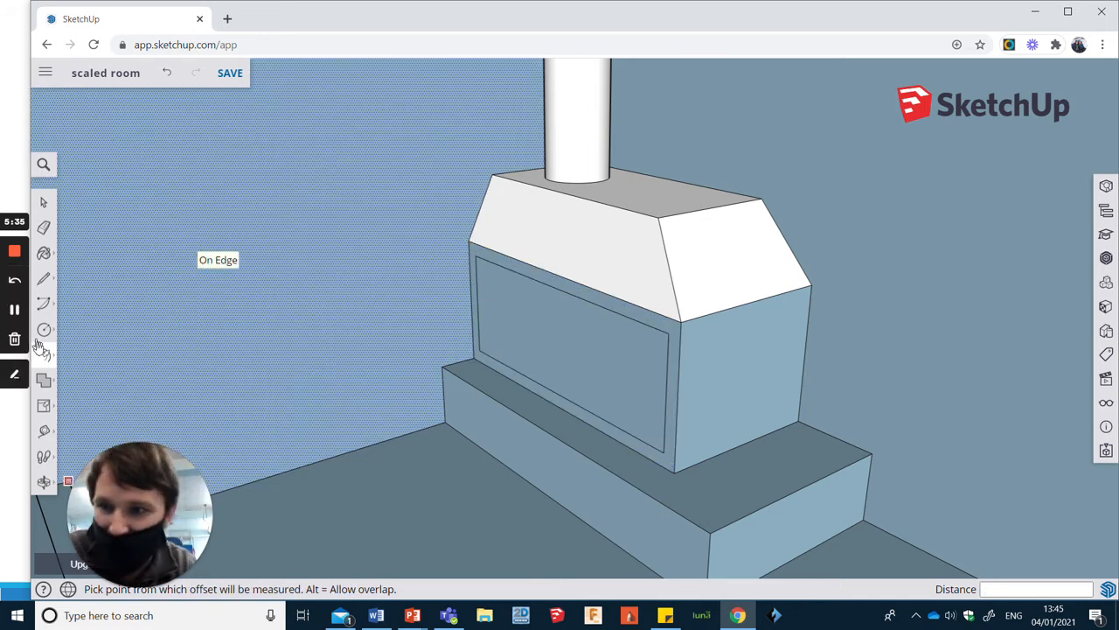
- Push/Pull the inner offset panel on the block's long face 15 mm into the block
{"action": "left_click", "coordinate": [55, 355]}
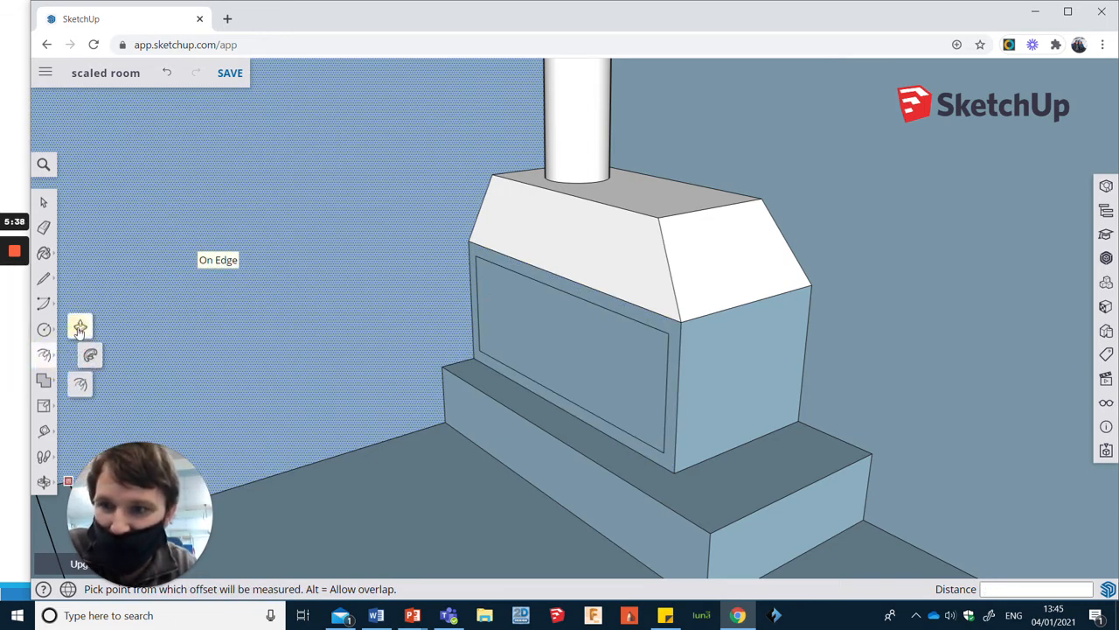
{"action": "left_click", "coordinate": [78, 354]}
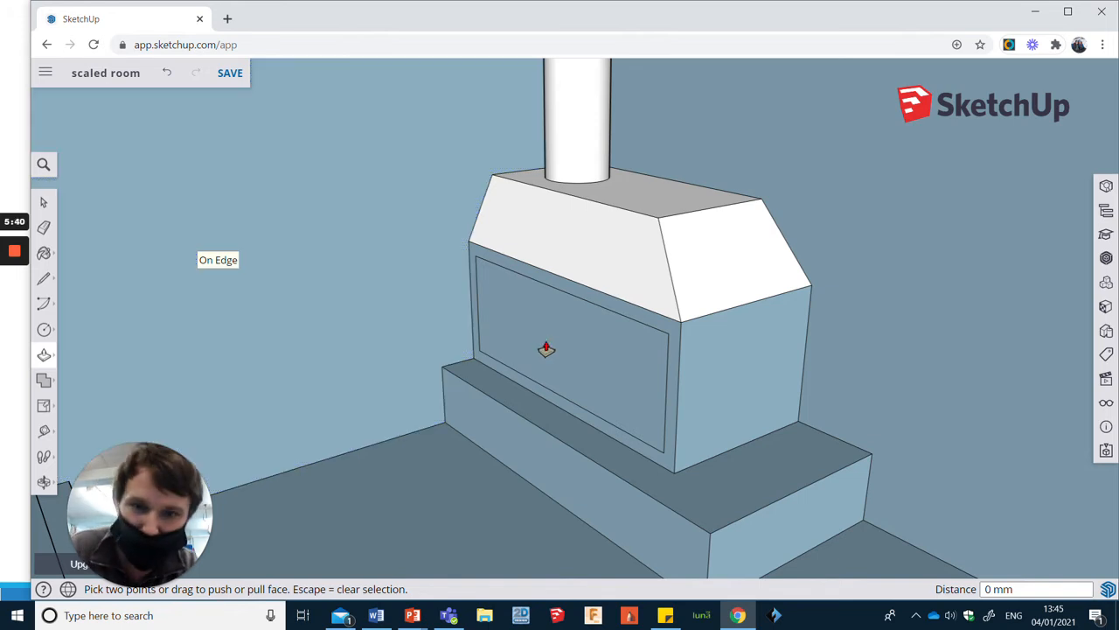
{"action": "left_click", "coordinate": [545, 346]}
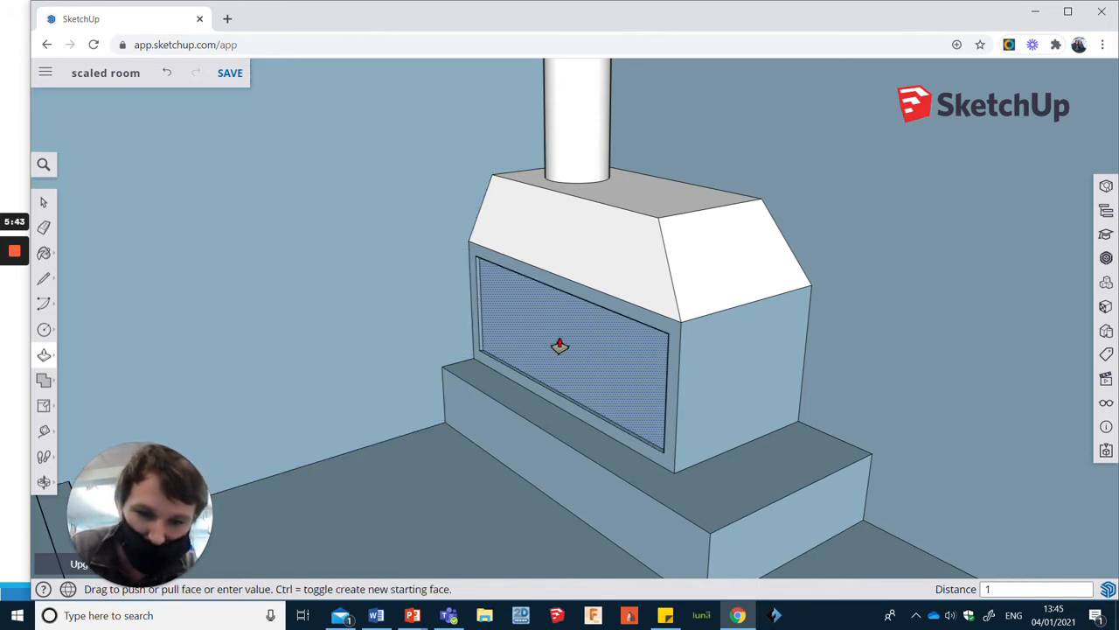
{"action": "key", "text": "Return"}
{"action": "middle_click_drag", "start_coordinate": [467, 347], "coordinate": [533, 335]}
{"action": "scroll", "coordinate": [516, 335], "scroll_direction": "down", "scroll_amount": 3}
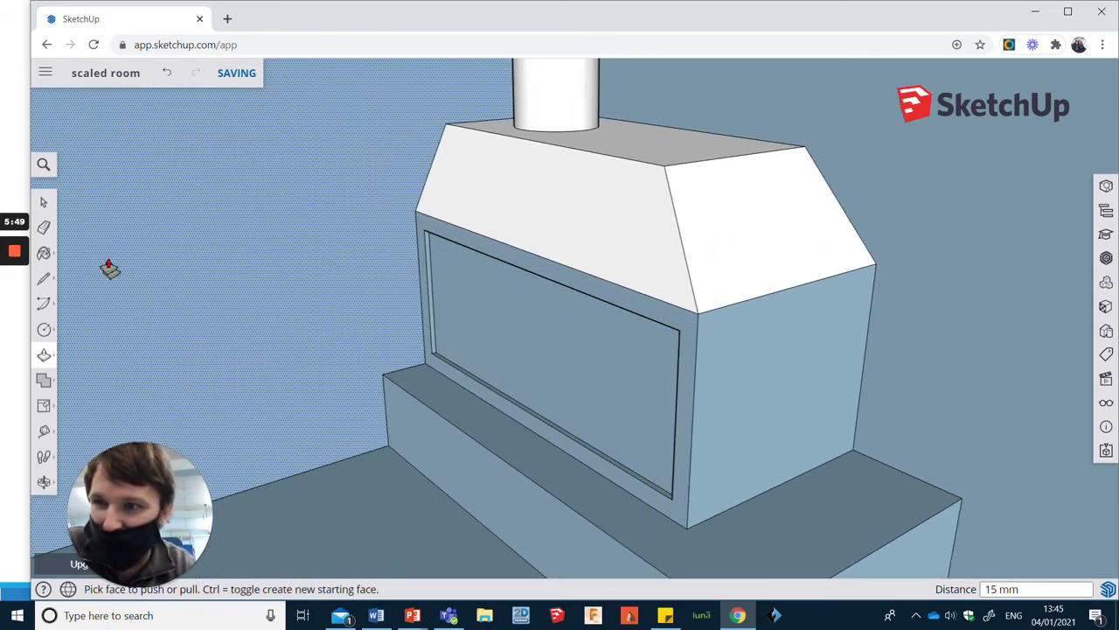
- Examine the stove-shaped corner block and the whole furnished room from several distances and angles
{"action": "middle_click_drag", "start_coordinate": [110, 227], "coordinate": [433, 328]}
{"action": "scroll", "coordinate": [405, 341], "scroll_direction": "down", "scroll_amount": 6}
{"action": "scroll", "coordinate": [339, 322], "scroll_direction": "up", "scroll_amount": 3}
{"action": "scroll", "coordinate": [370, 332], "scroll_direction": "up", "scroll_amount": 3}
{"action": "scroll", "coordinate": [665, 338], "scroll_direction": "down", "scroll_amount": 3}
{"action": "scroll", "coordinate": [659, 362], "scroll_direction": "up", "scroll_amount": 3}
{"action": "middle_click_drag", "start_coordinate": [660, 362], "coordinate": [632, 335]}
{"action": "scroll", "coordinate": [623, 326], "scroll_direction": "down", "scroll_amount": 3}
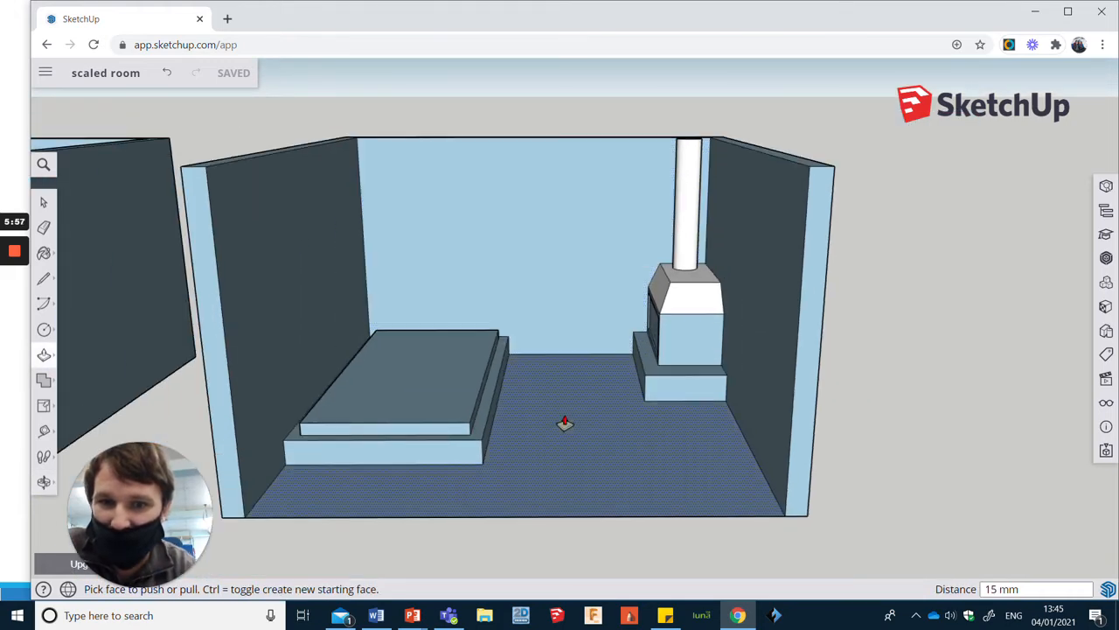
{"action": "mouse_move", "coordinate": [565, 420]}
{"action": "middle_mouse_down"}
{"action": "mouse_move", "coordinate": [578, 352]}
{"action": "mouse_move", "coordinate": [569, 402]}
{"action": "middle_mouse_up"}
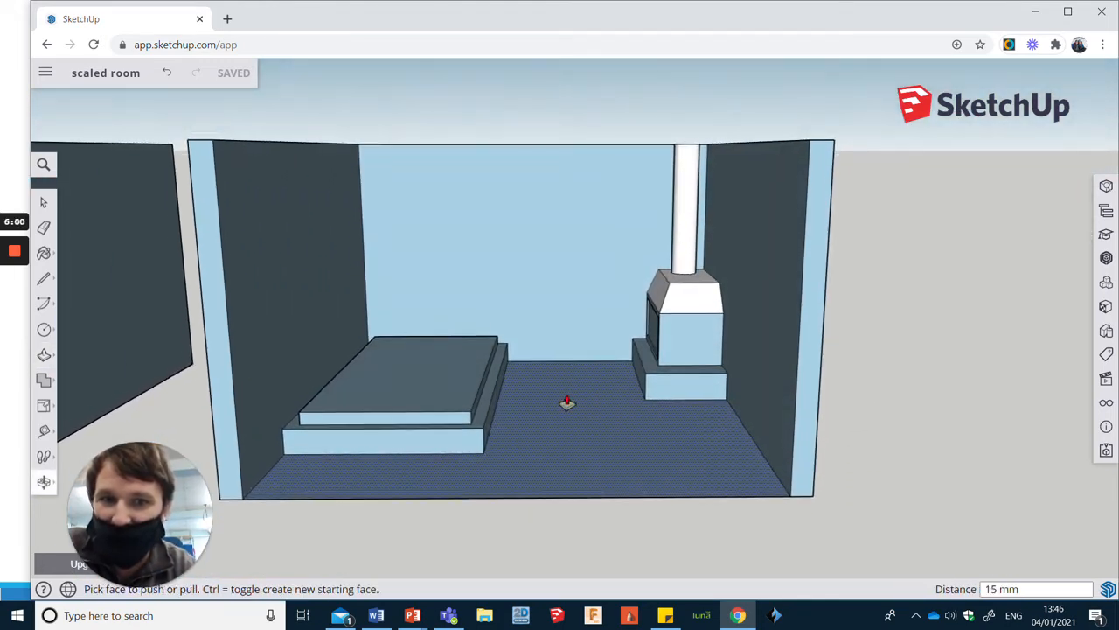
- Draw a V of two lines on the back wall, about 1580 mm down from its top edge above the platform and back up to that edge
{"action": "left_click", "coordinate": [41, 278]}
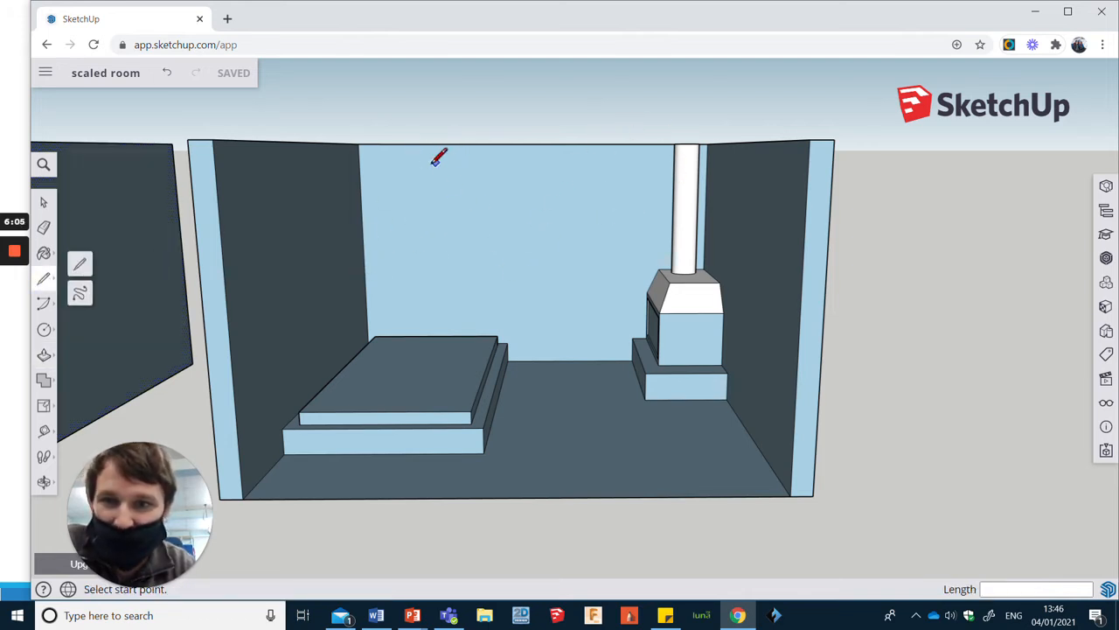
{"action": "left_click", "coordinate": [400, 144]}
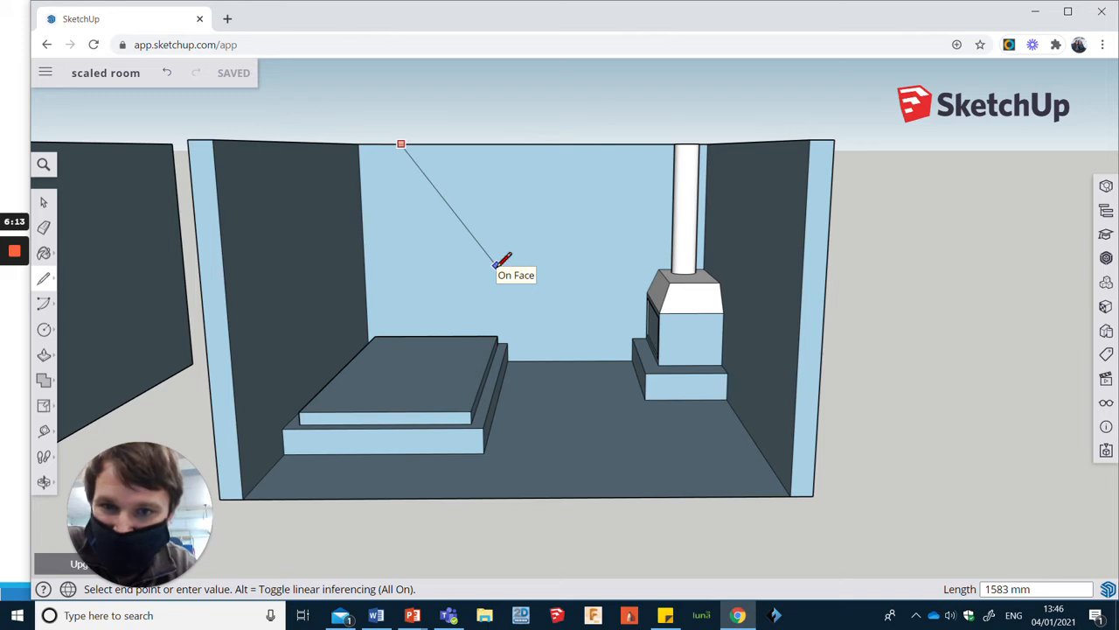
{"action": "left_click", "coordinate": [496, 264]}
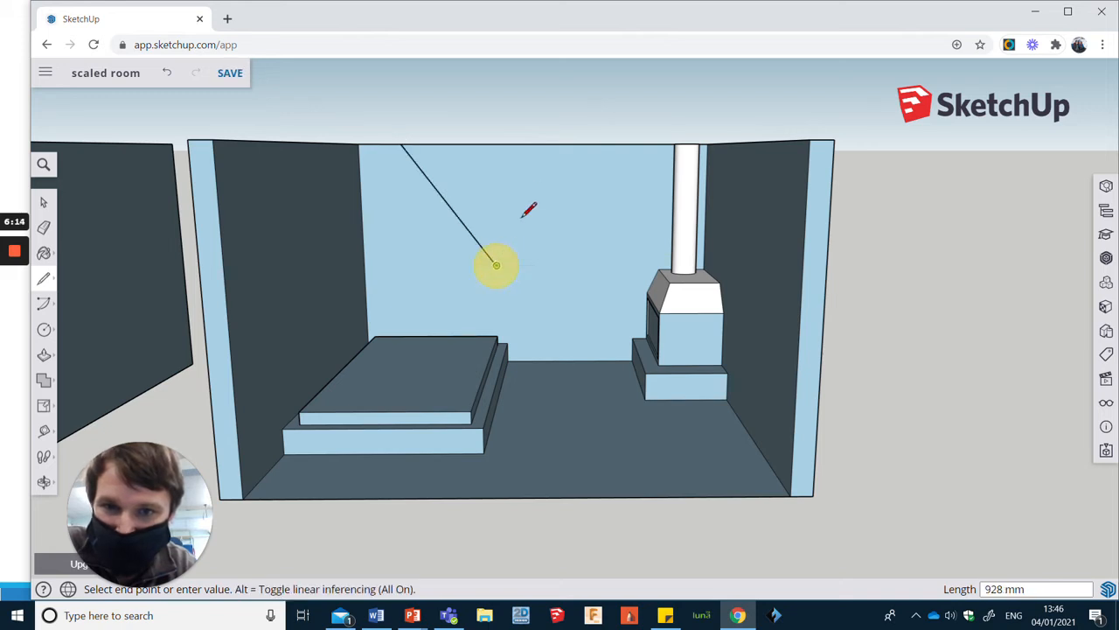
{"action": "left_click", "coordinate": [536, 143]}
- Draw two joined lines from the back wall's top edge down beside the V, then about 1820 mm to the wall corner behind the flue
{"action": "middle_click_drag", "start_coordinate": [573, 194], "coordinate": [540, 241]}
{"action": "middle_click_drag", "start_coordinate": [462, 268], "coordinate": [686, 146]}
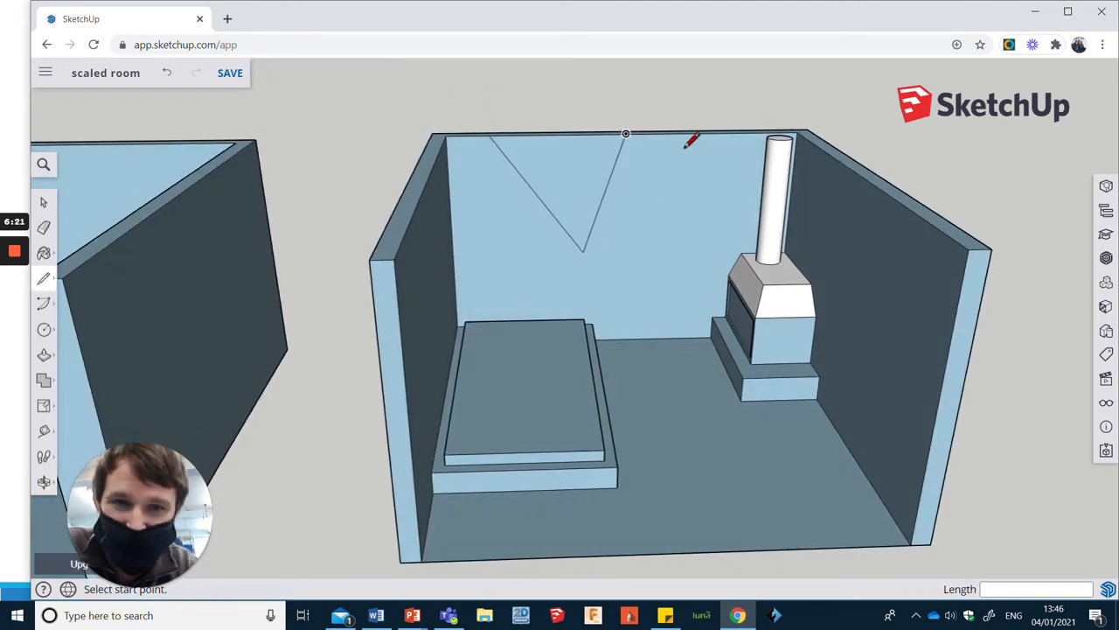
{"action": "left_click", "coordinate": [679, 133]}
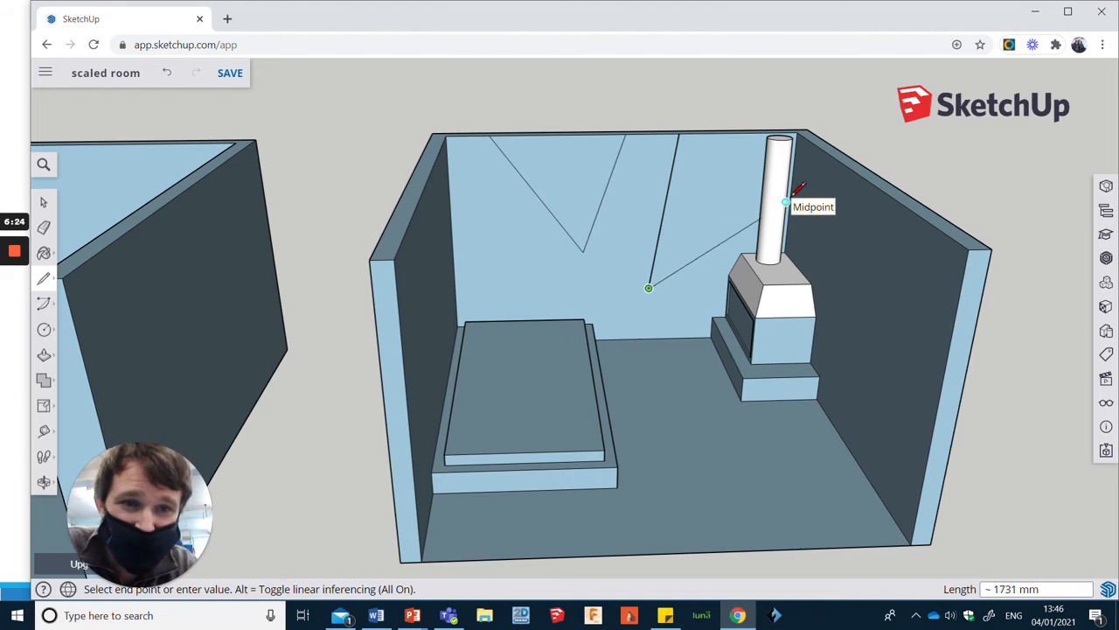
{"action": "middle_click_drag", "start_coordinate": [799, 187], "coordinate": [861, 184]}
{"action": "scroll", "coordinate": [850, 187], "scroll_direction": "up", "scroll_amount": 4}
{"action": "left_click", "coordinate": [847, 192]}
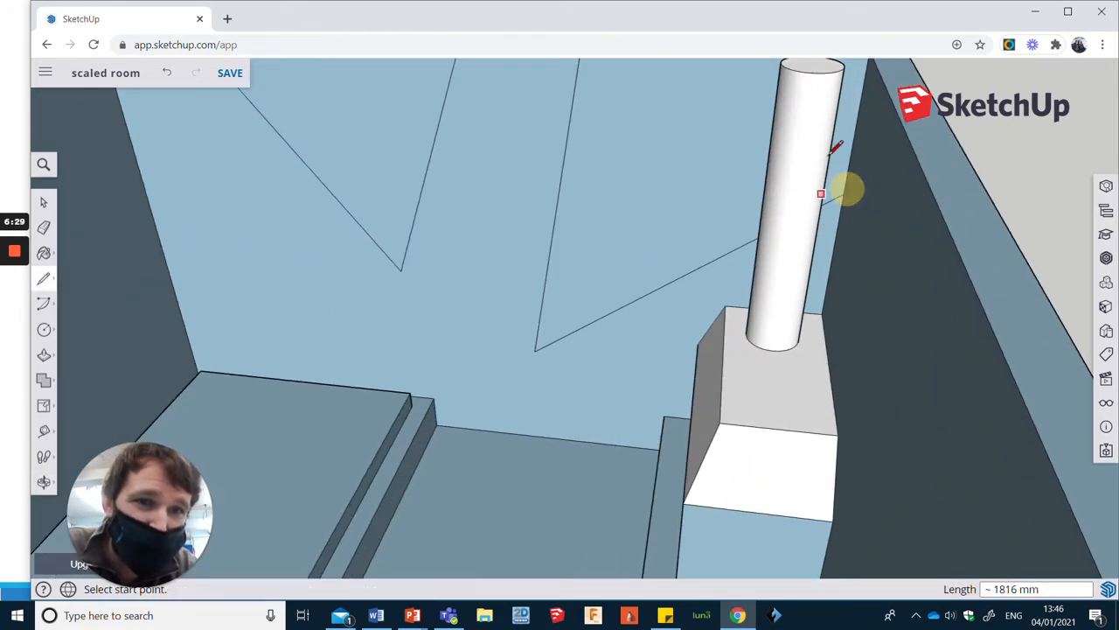
- Draw two joined lines on the back wall from the corner edge on the platform side to mid-wall and down to the floor edge
{"action": "scroll", "coordinate": [839, 188], "scroll_direction": "down", "scroll_amount": 4}
{"action": "scroll", "coordinate": [528, 218], "scroll_direction": "up", "scroll_amount": 3}
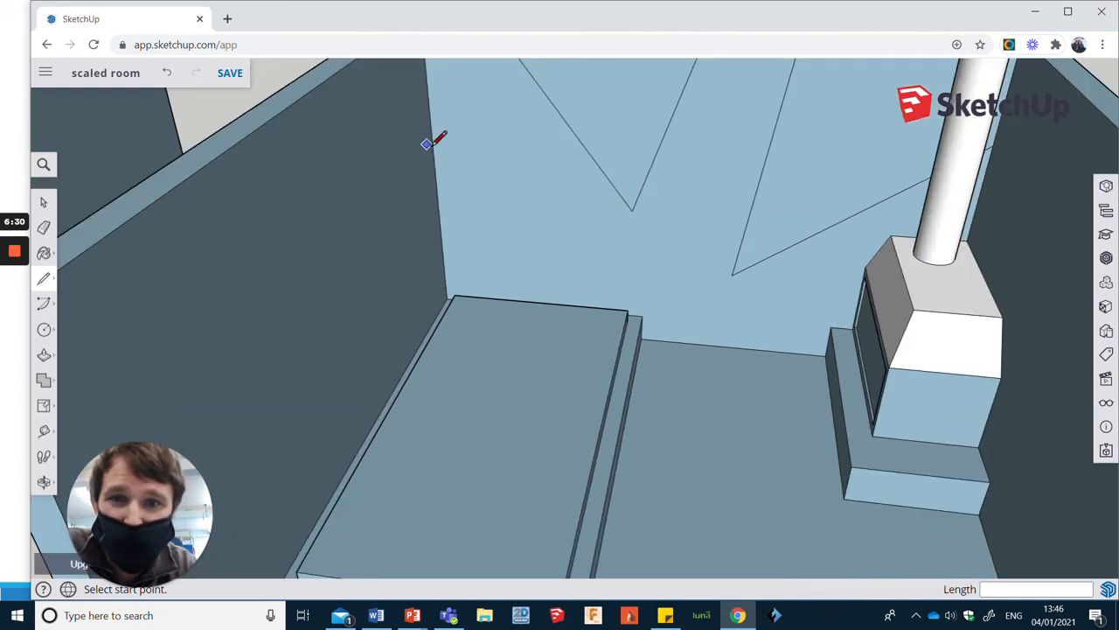
{"action": "left_click", "coordinate": [432, 142]}
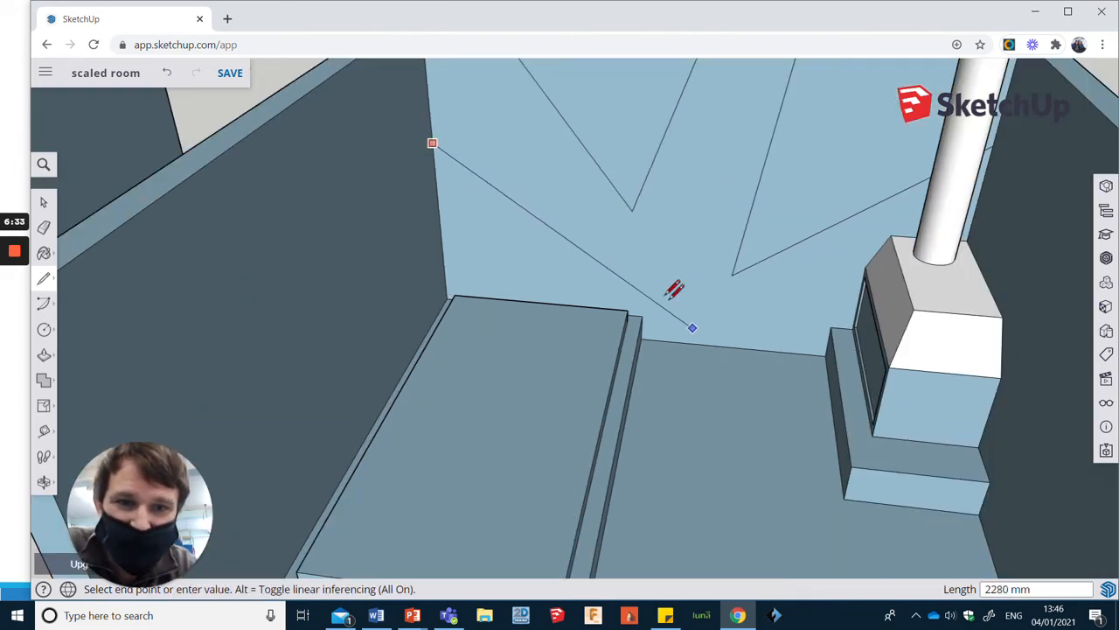
{"action": "left_click", "coordinate": [634, 258]}
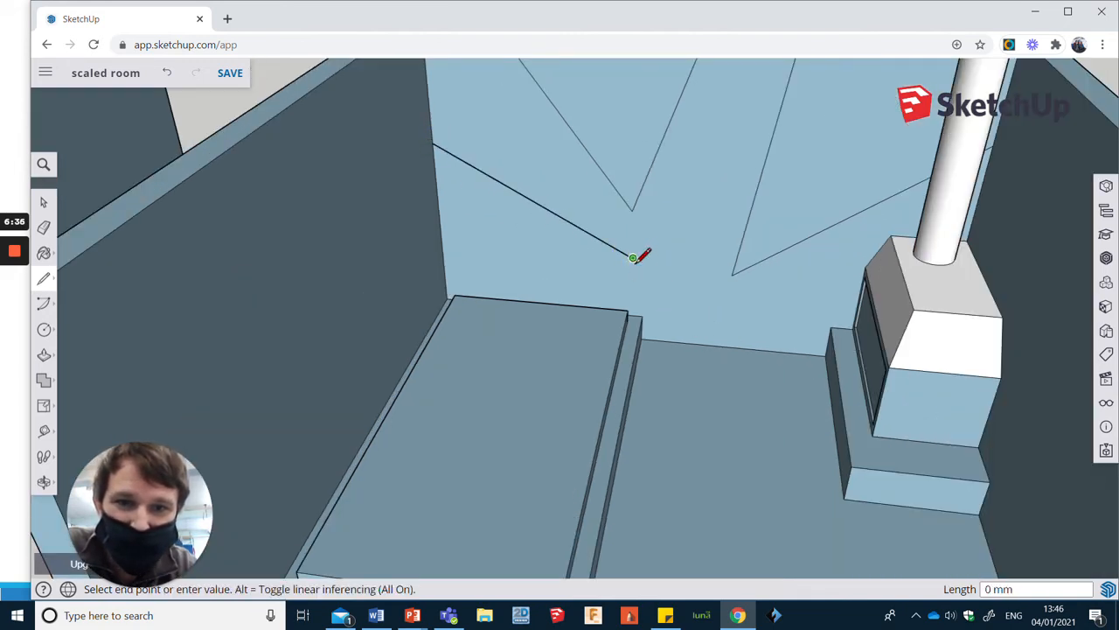
{"action": "left_click", "coordinate": [679, 341]}
- Draw two joined lines from the back wall's floor edge up beside the stove, then about 850 mm to the corner edge behind the flue
{"action": "scroll", "coordinate": [666, 250], "scroll_direction": "down", "scroll_amount": 5}
{"action": "scroll", "coordinate": [669, 254], "scroll_direction": "up", "scroll_amount": 3}
{"action": "middle_click_drag", "start_coordinate": [678, 242], "coordinate": [694, 197]}
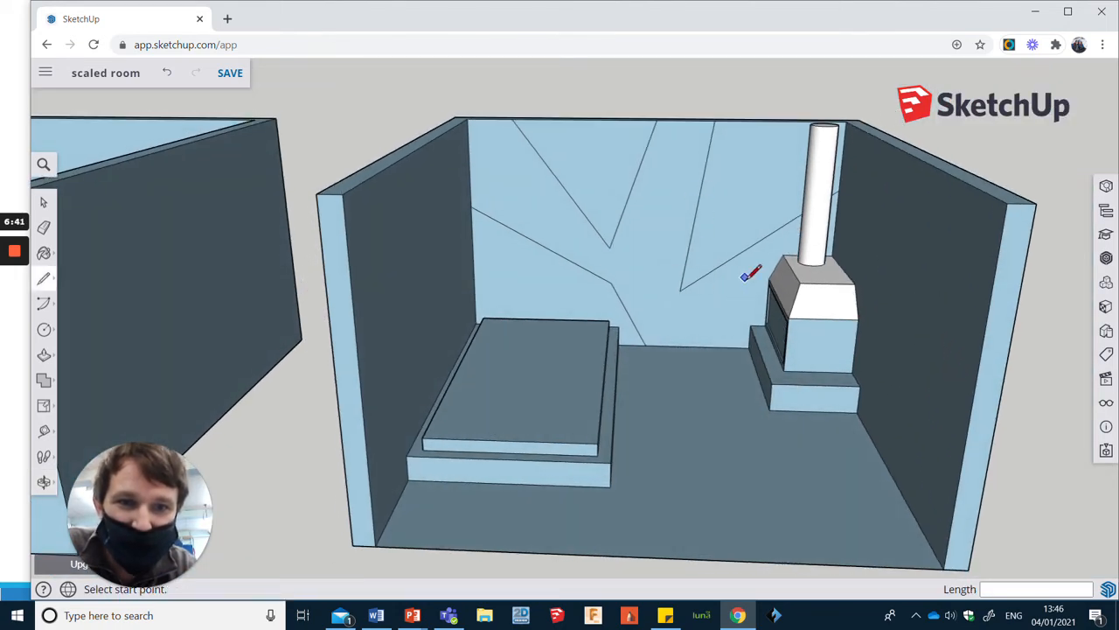
{"action": "left_click", "coordinate": [716, 345]}
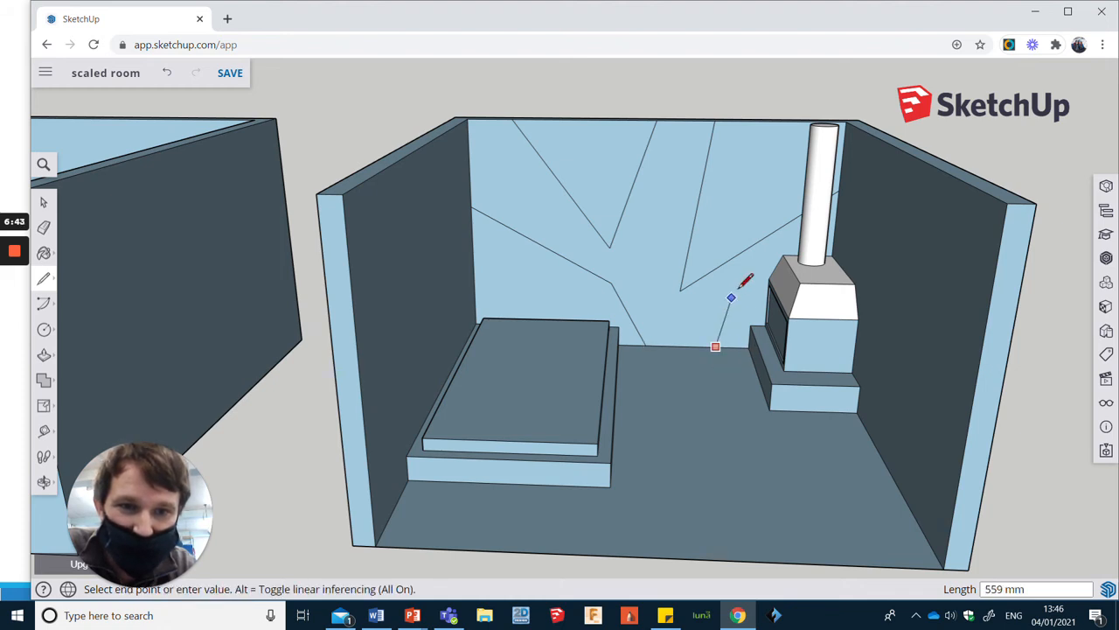
{"action": "left_click", "coordinate": [755, 261]}
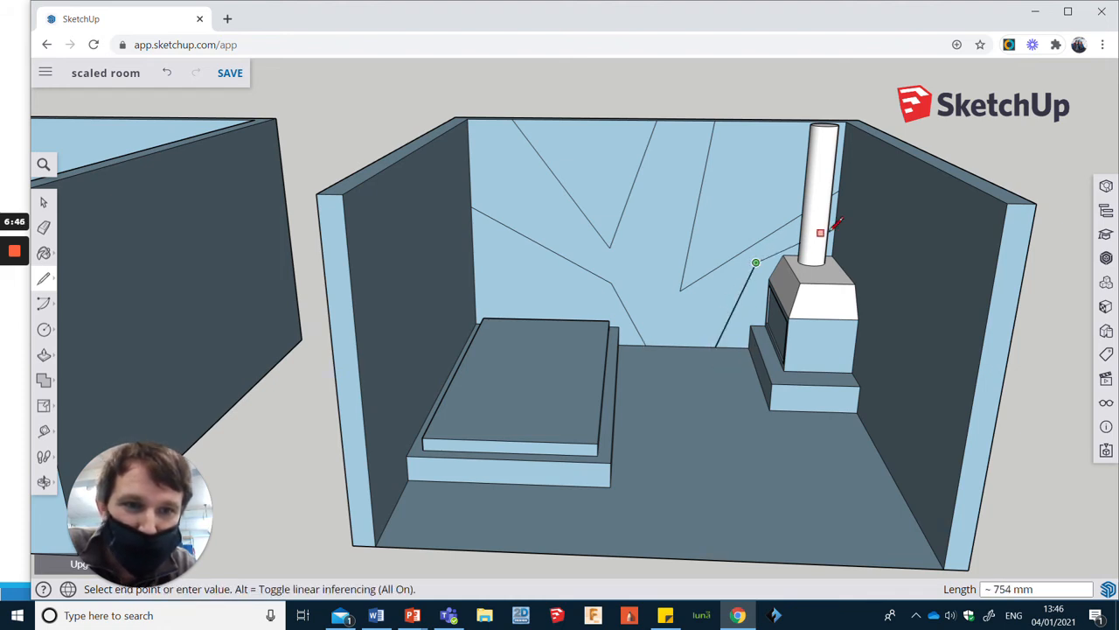
{"action": "left_click", "coordinate": [840, 230]}
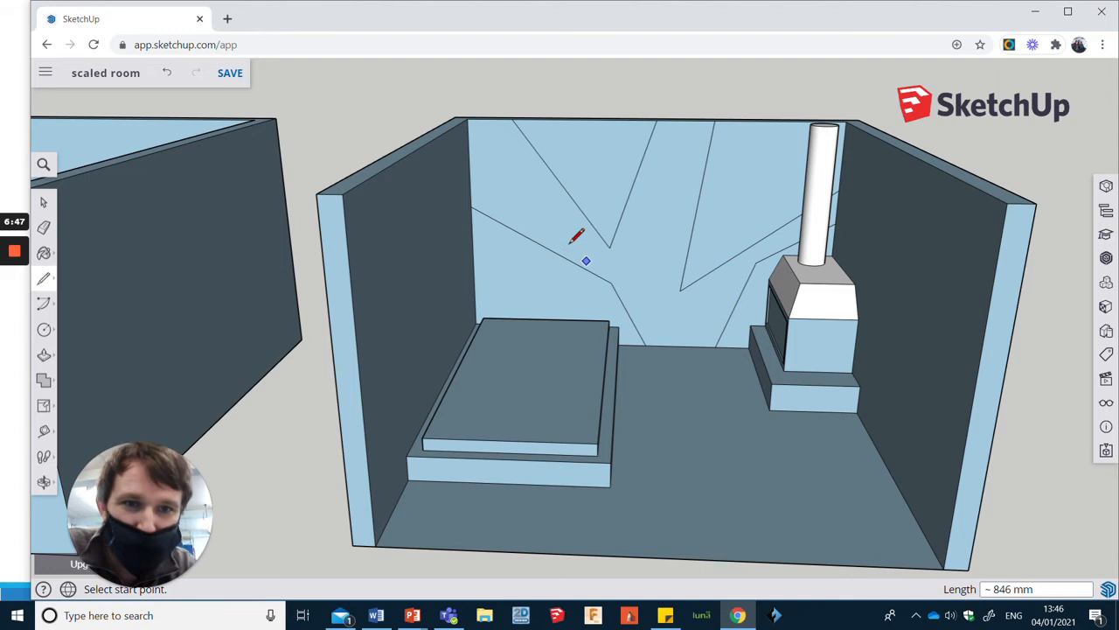
- Paint the large branching shape across the middle of the back wall with amber yellow from the Colors materials
{"action": "scroll", "coordinate": [604, 202], "scroll_direction": "down", "scroll_amount": 2}
{"action": "mouse_move", "coordinate": [653, 348]}
{"action": "middle_mouse_down"}
{"action": "mouse_move", "coordinate": [677, 353]}
{"action": "mouse_move", "coordinate": [663, 339]}
{"action": "middle_mouse_up"}
{"action": "scroll", "coordinate": [674, 308], "scroll_direction": "up", "scroll_amount": 2}
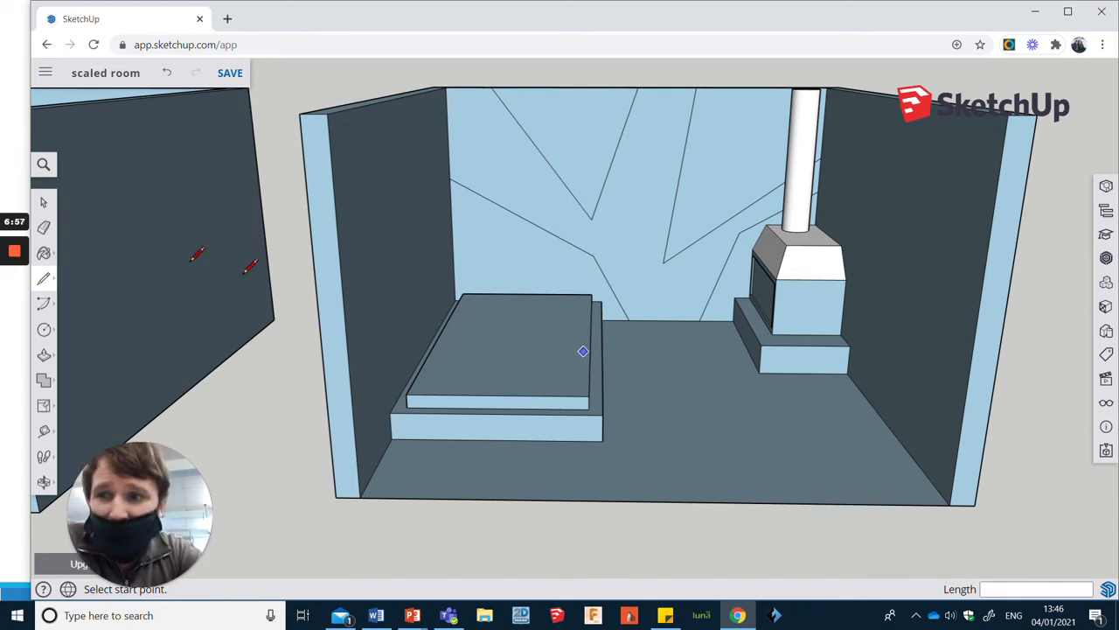
{"action": "left_click", "coordinate": [43, 253]}
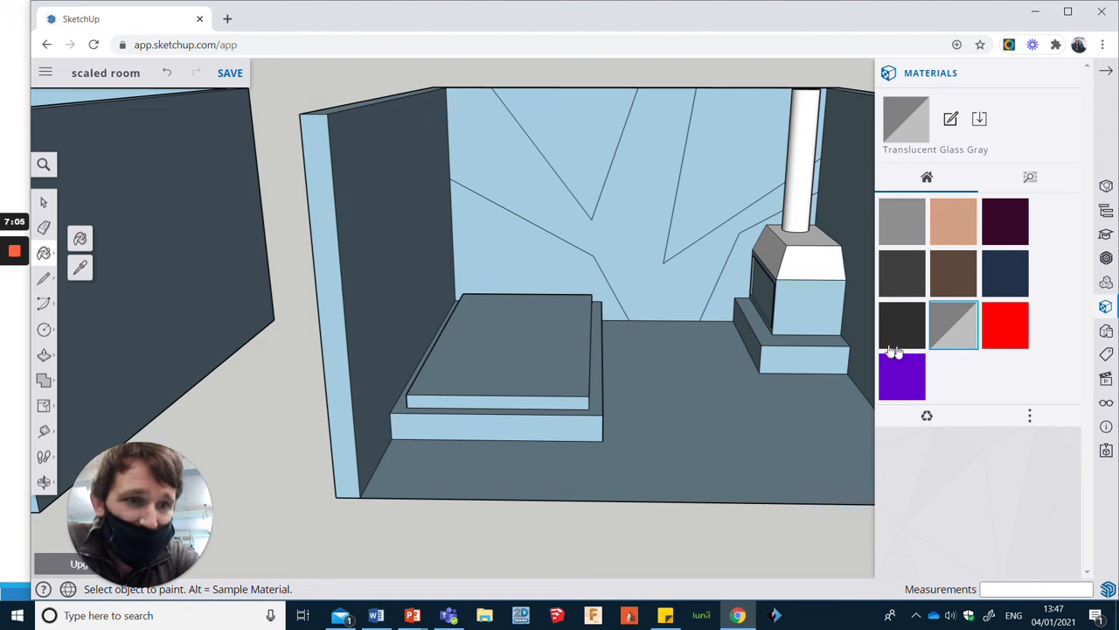
{"action": "left_click", "coordinate": [1030, 179]}
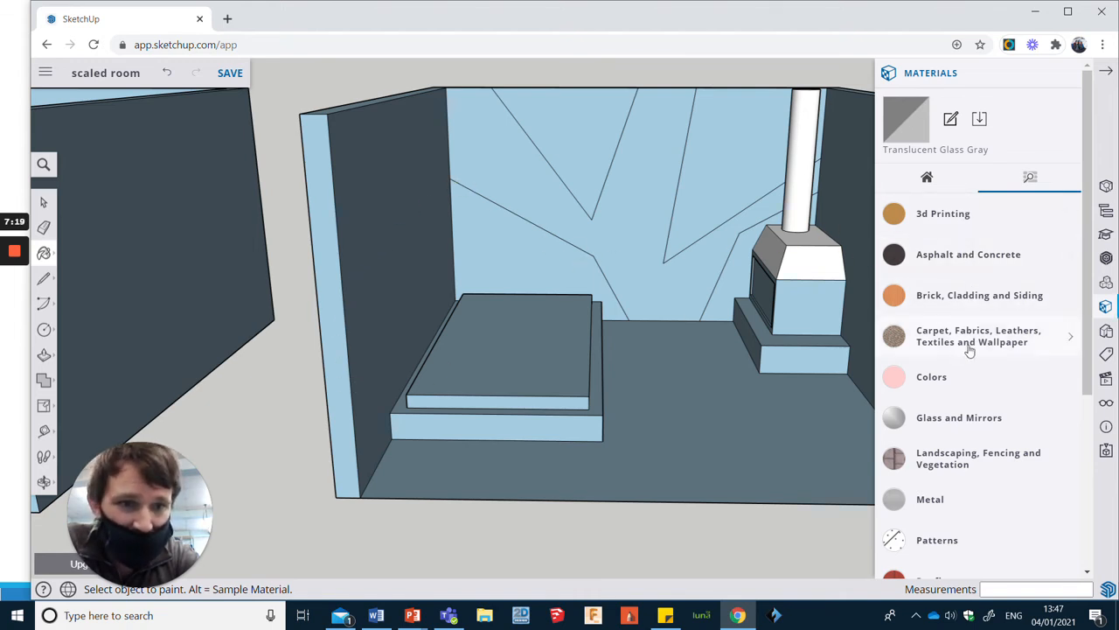
{"action": "left_click", "coordinate": [961, 382]}
{"action": "scroll", "coordinate": [945, 404], "scroll_direction": "down", "scroll_amount": 3}
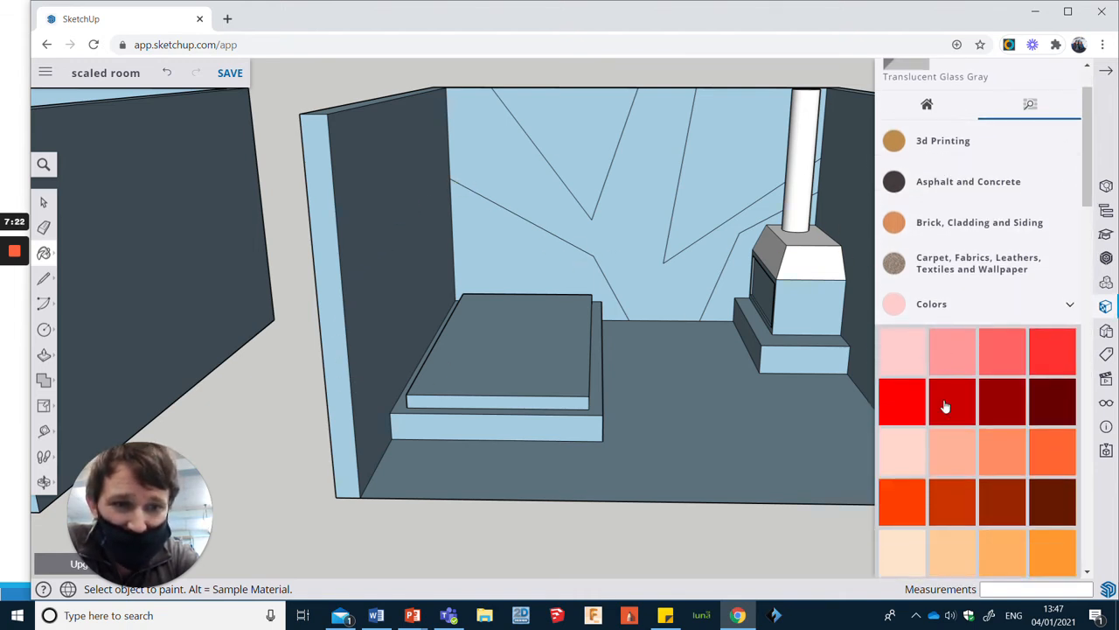
{"action": "scroll", "coordinate": [945, 406], "scroll_direction": "down", "scroll_amount": 2}
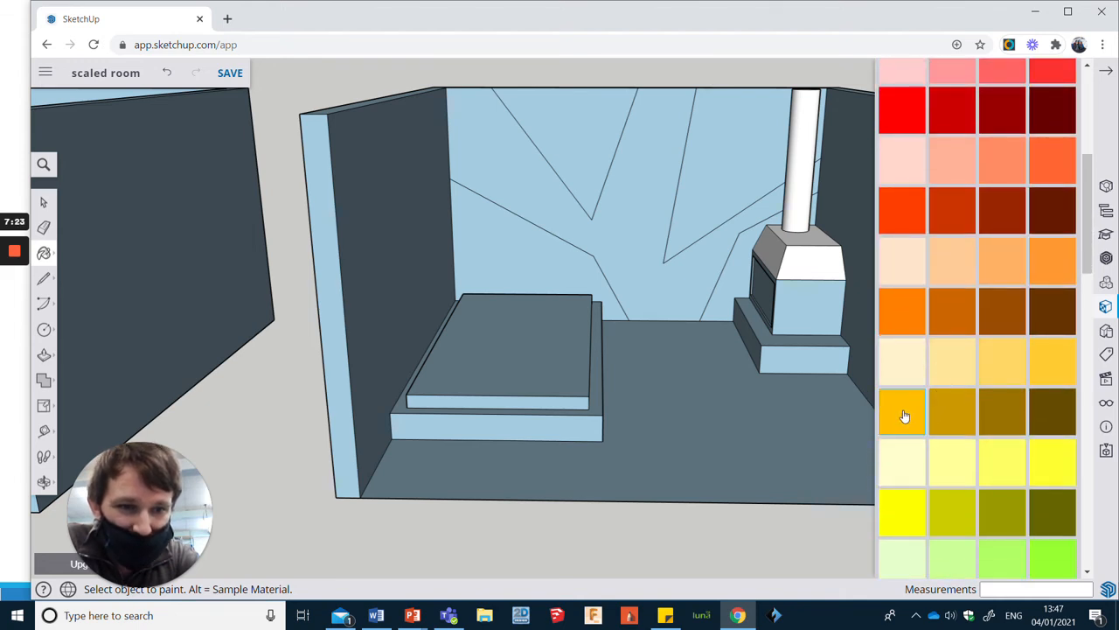
{"action": "left_click", "coordinate": [904, 416]}
{"action": "left_click", "coordinate": [636, 210]}
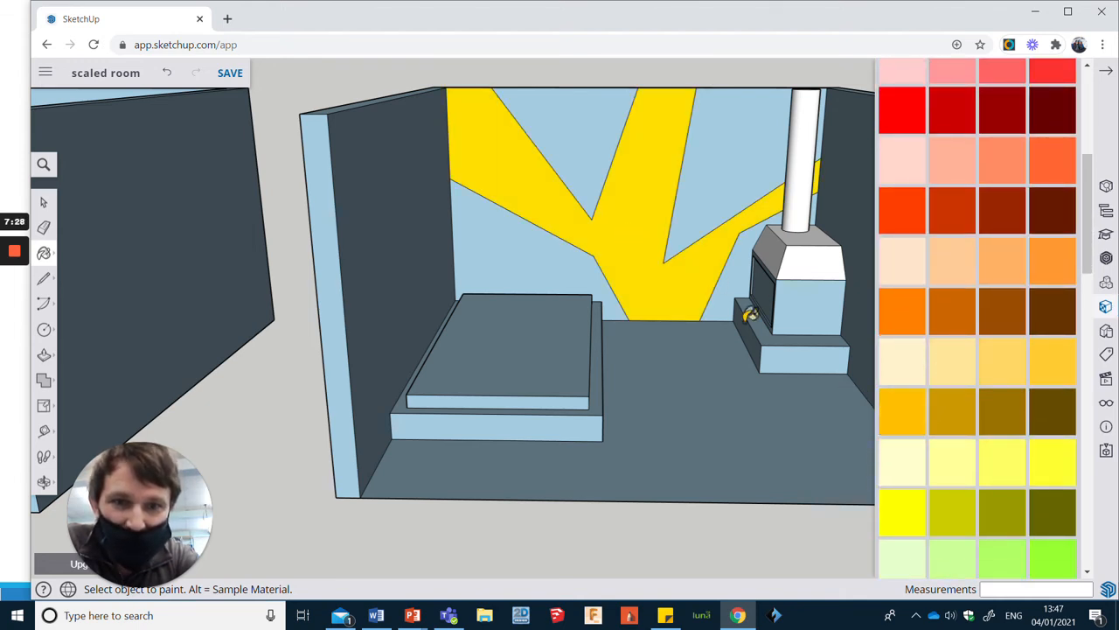
- Paint all the remaining areas of the back wall around the yellow shape with bright blue Color I05
{"action": "scroll", "coordinate": [952, 393], "scroll_direction": "down", "scroll_amount": 7}
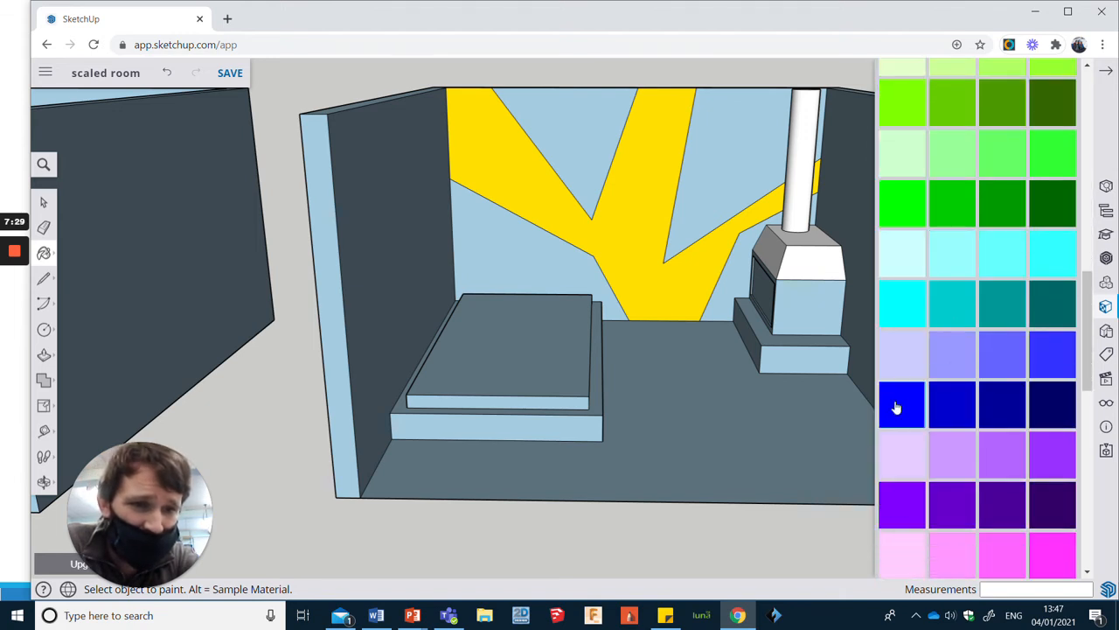
{"action": "left_click", "coordinate": [895, 407]}
{"action": "left_click", "coordinate": [718, 192]}
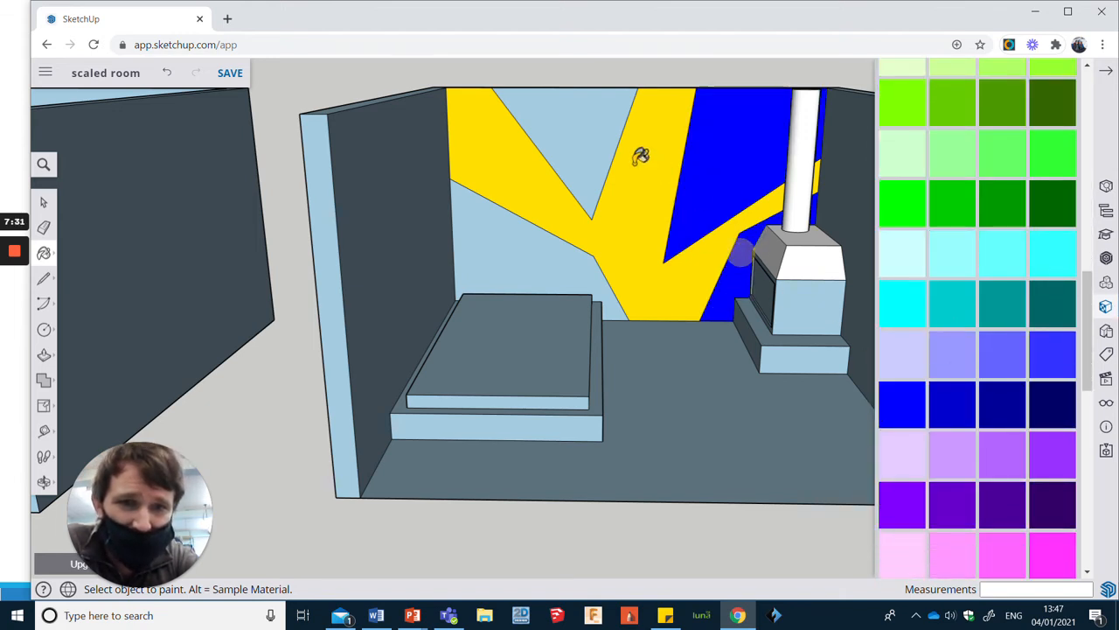
{"action": "left_click", "coordinate": [598, 130]}
{"action": "left_click", "coordinate": [528, 241]}
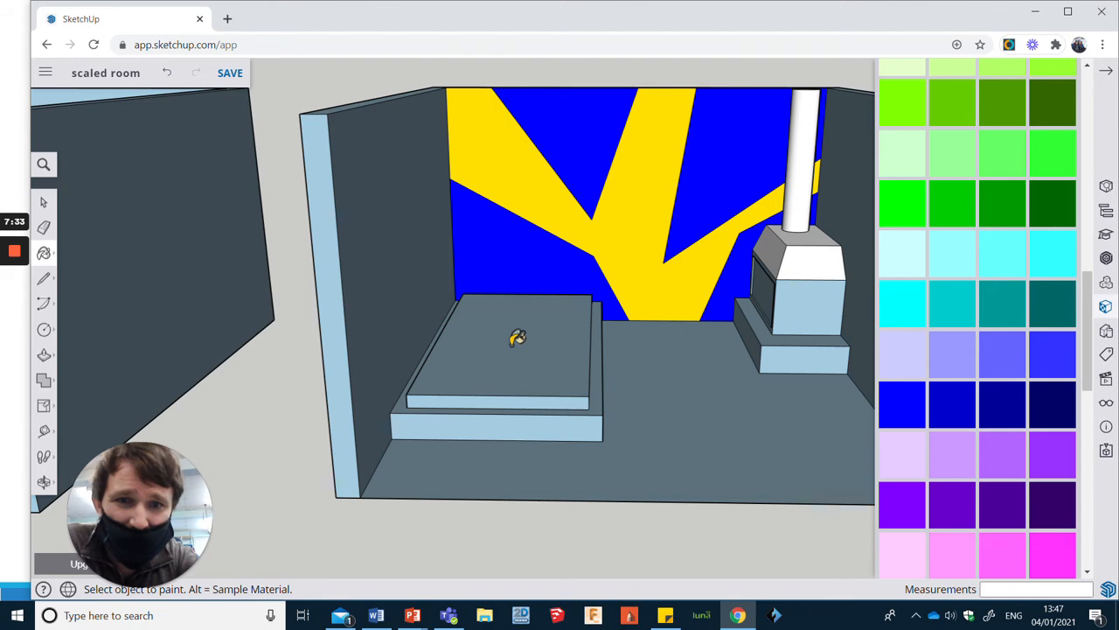
- Paint the stove's front window with Translucent Glass Gray from the Glass and Mirrors materials
{"action": "mouse_move", "coordinate": [502, 324]}
{"action": "middle_mouse_down"}
{"action": "mouse_move", "coordinate": [505, 295]}
{"action": "mouse_move", "coordinate": [566, 258]}
{"action": "mouse_move", "coordinate": [631, 256]}
{"action": "mouse_move", "coordinate": [574, 269]}
{"action": "mouse_move", "coordinate": [412, 269]}
{"action": "middle_mouse_up"}
{"action": "scroll", "coordinate": [589, 254], "scroll_direction": "up", "scroll_amount": 1}
{"action": "scroll", "coordinate": [363, 282], "scroll_direction": "down", "scroll_amount": 2}
{"action": "scroll", "coordinate": [601, 268], "scroll_direction": "up", "scroll_amount": 2}
{"action": "scroll", "coordinate": [596, 273], "scroll_direction": "down", "scroll_amount": 1}
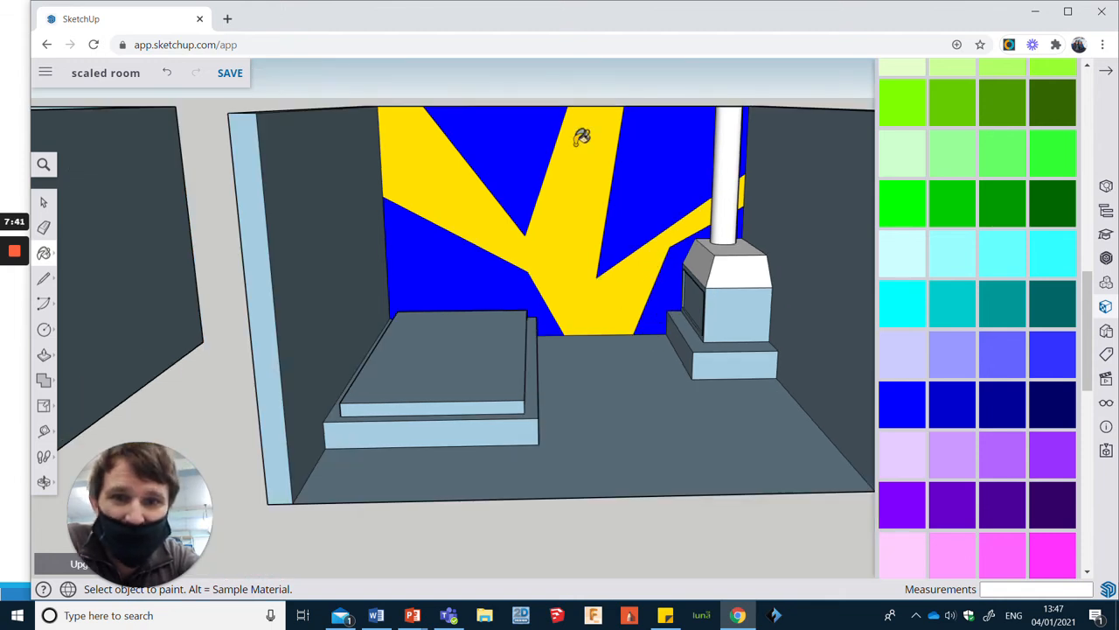
{"action": "scroll", "coordinate": [981, 429], "scroll_direction": "up", "scroll_amount": 10}
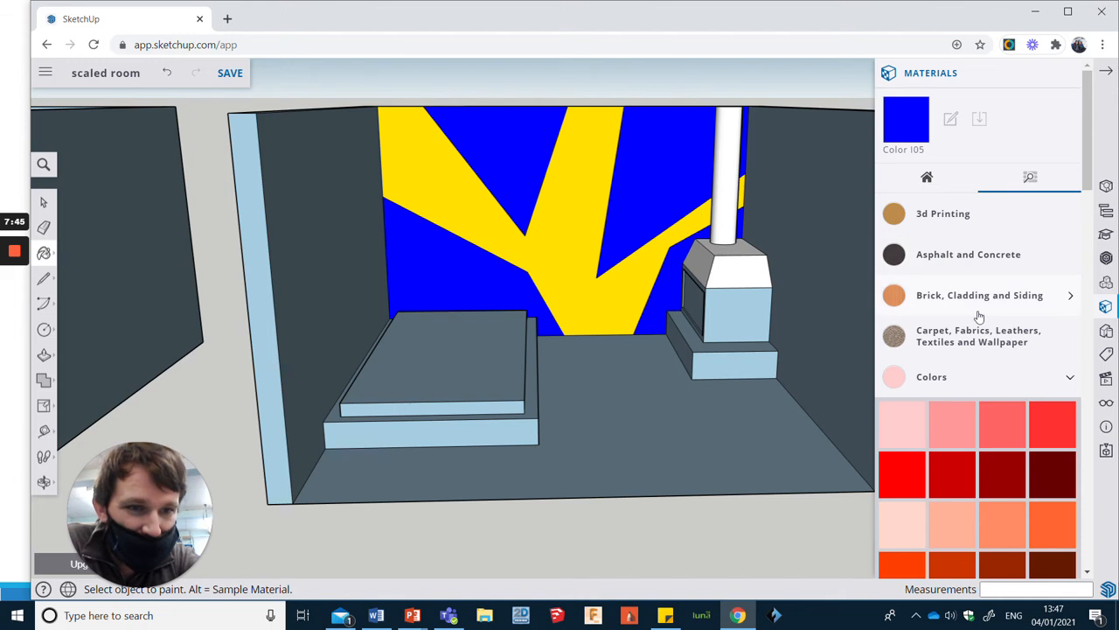
{"action": "scroll", "coordinate": [979, 341], "scroll_direction": "down", "scroll_amount": 12}
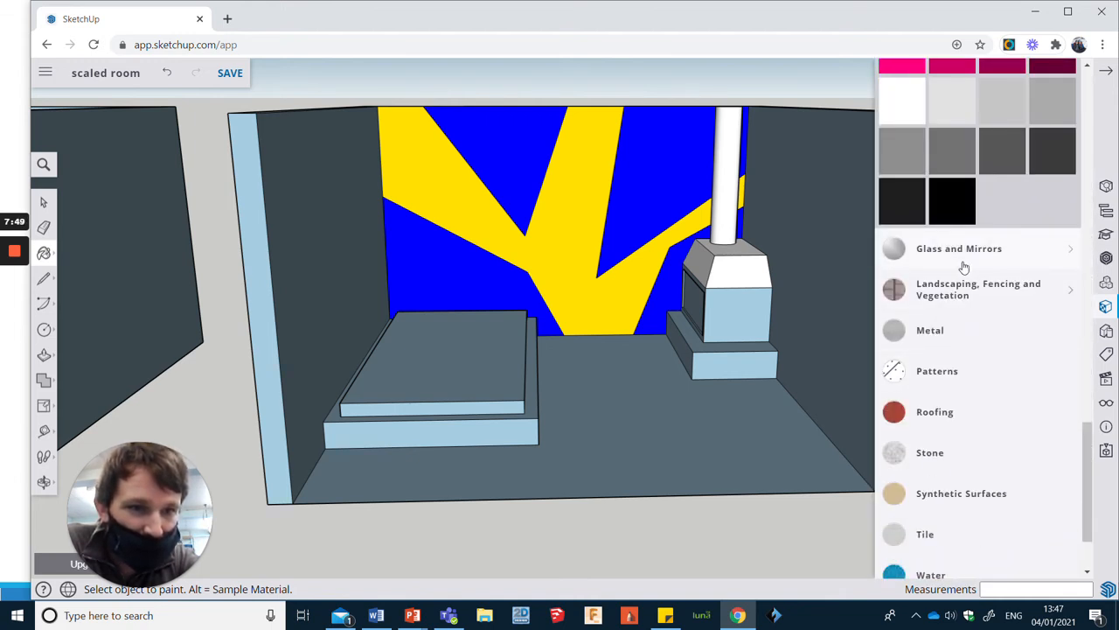
{"action": "left_click", "coordinate": [962, 253]}
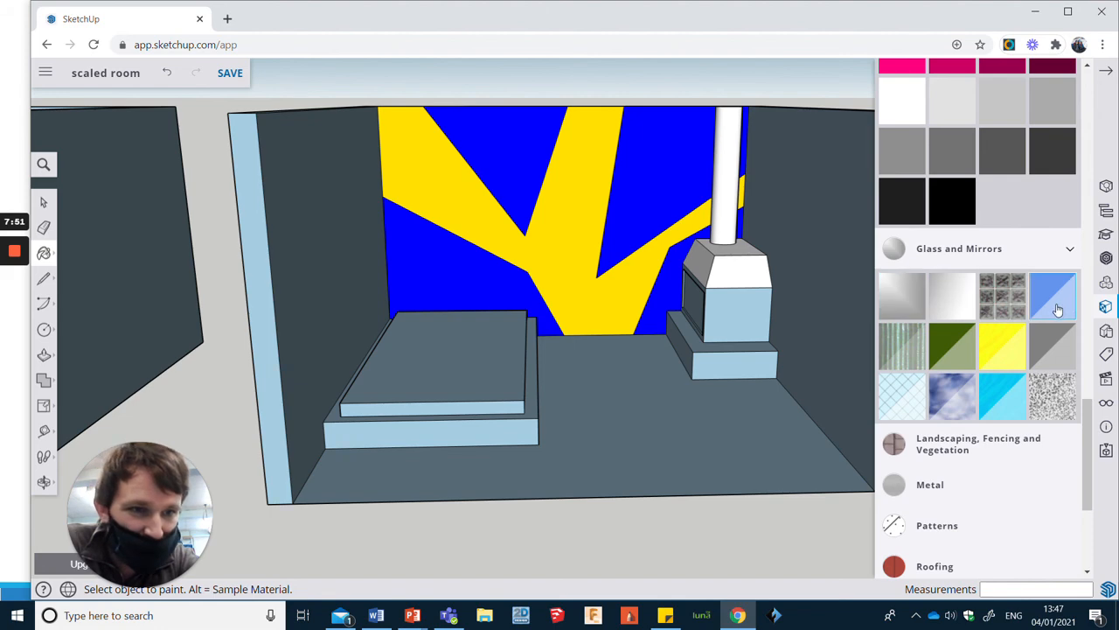
{"action": "left_click", "coordinate": [1052, 346]}
{"action": "middle_click_drag", "start_coordinate": [743, 327], "coordinate": [813, 322]}
{"action": "scroll", "coordinate": [699, 290], "scroll_direction": "up", "scroll_amount": 5}
{"action": "left_click", "coordinate": [662, 279]}
- Try a dark gray material from the Metal collection on the sloped faces of the stove's hood
{"action": "mouse_move", "coordinate": [657, 280]}
{"action": "middle_mouse_down"}
{"action": "mouse_move", "coordinate": [642, 342]}
{"action": "mouse_move", "coordinate": [674, 388]}
{"action": "mouse_move", "coordinate": [736, 367]}
{"action": "mouse_move", "coordinate": [679, 355]}
{"action": "mouse_move", "coordinate": [740, 353]}
{"action": "middle_mouse_up"}
{"action": "scroll", "coordinate": [690, 297], "scroll_direction": "up", "scroll_amount": 5}
{"action": "scroll", "coordinate": [533, 303], "scroll_direction": "down", "scroll_amount": 5}
{"action": "scroll", "coordinate": [467, 280], "scroll_direction": "down", "scroll_amount": 5}
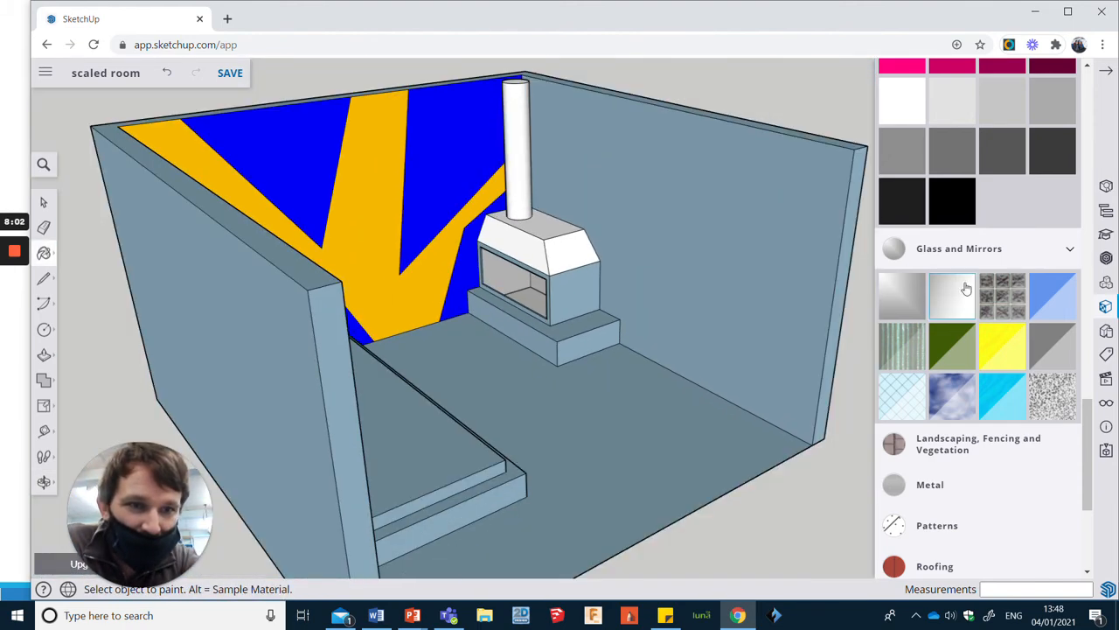
{"action": "left_click", "coordinate": [946, 486]}
{"action": "scroll", "coordinate": [947, 420], "scroll_direction": "down", "scroll_amount": 3}
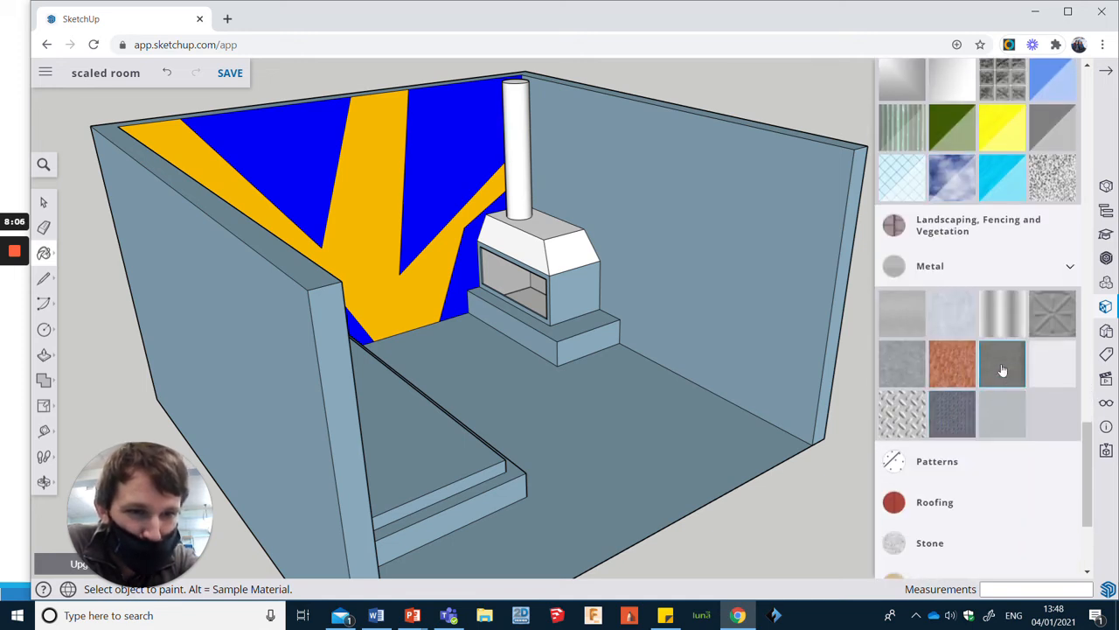
{"action": "left_click", "coordinate": [566, 248]}
{"action": "scroll", "coordinate": [538, 243], "scroll_direction": "up", "scroll_amount": 3}
{"action": "left_click", "coordinate": [540, 244]}
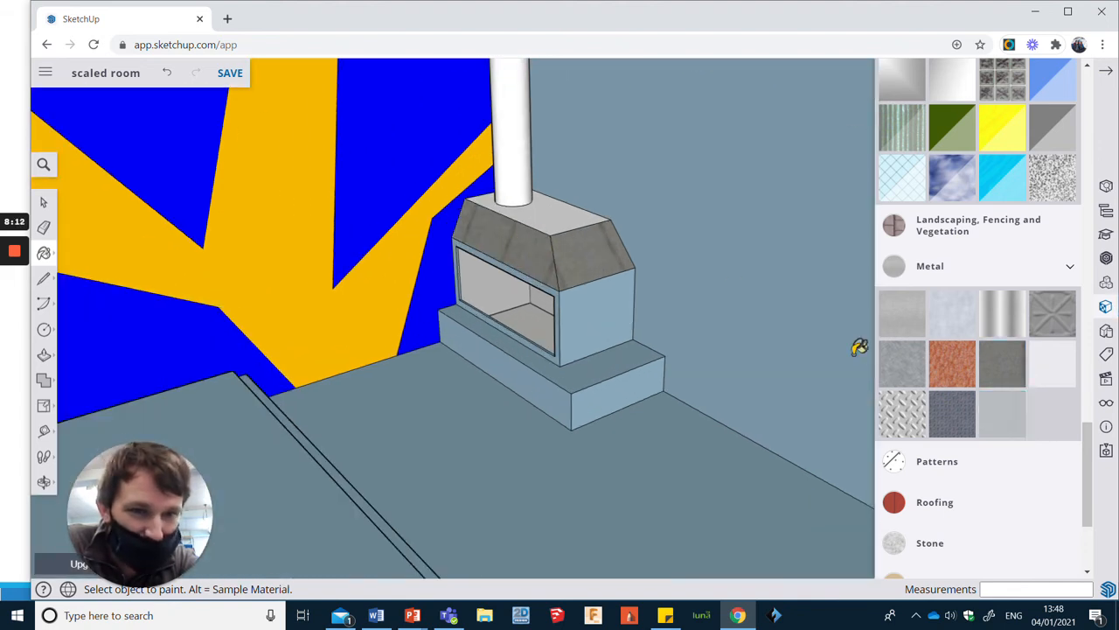
- Paint the stove's hood and body faces, including the window frame, with the smooth light gray metal material
{"action": "left_click", "coordinate": [1011, 408]}
{"action": "left_click", "coordinate": [612, 251]}
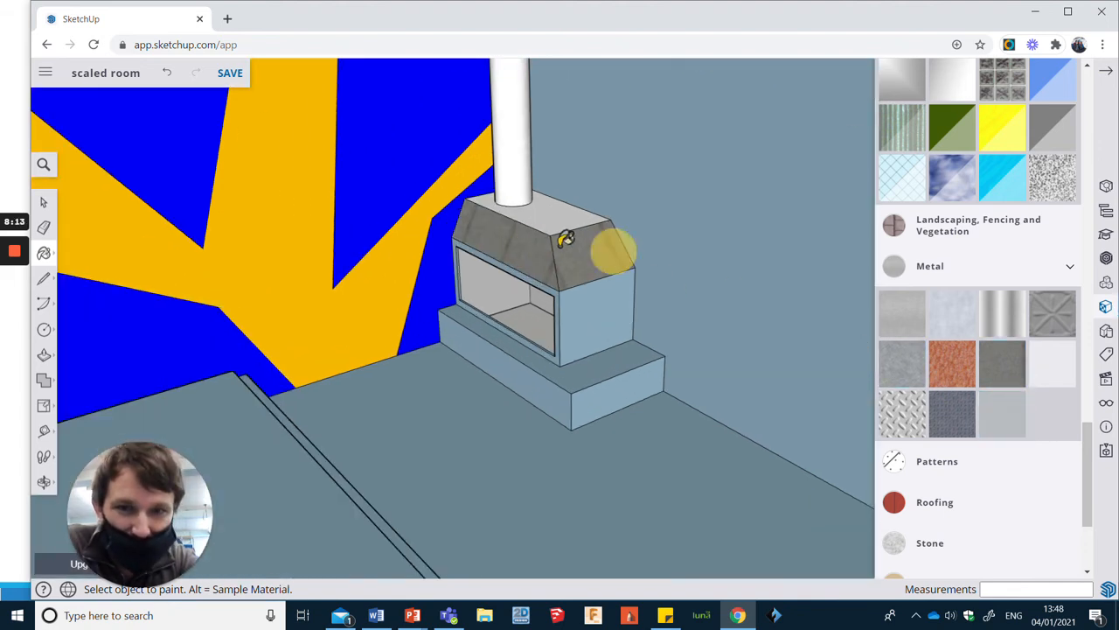
{"action": "left_click", "coordinate": [545, 234]}
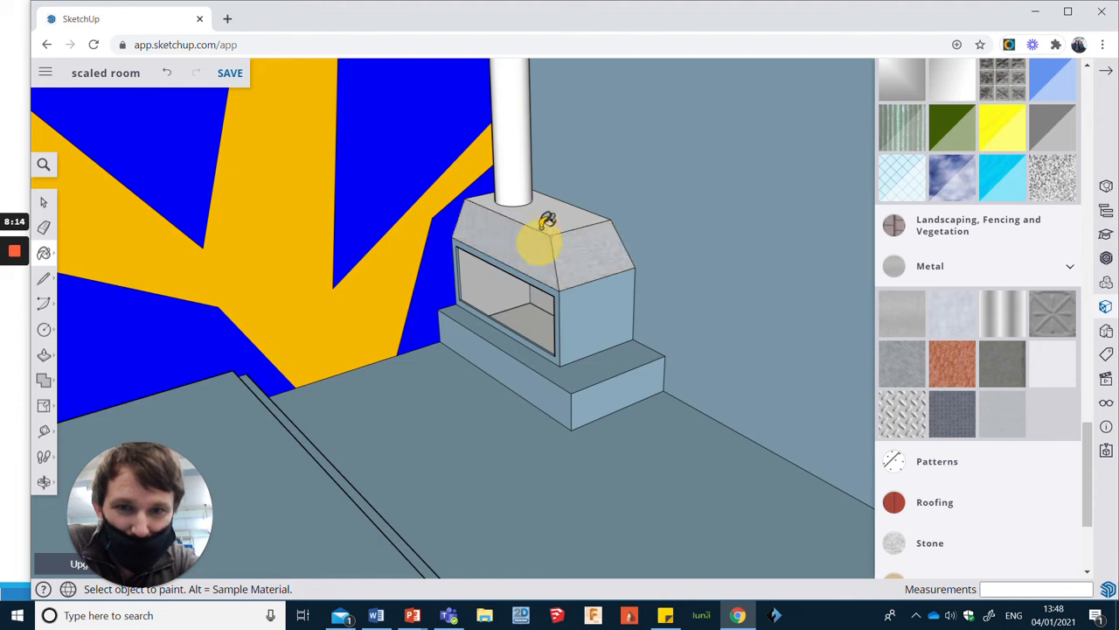
{"action": "left_click", "coordinate": [601, 302]}
{"action": "left_click", "coordinate": [564, 287]}
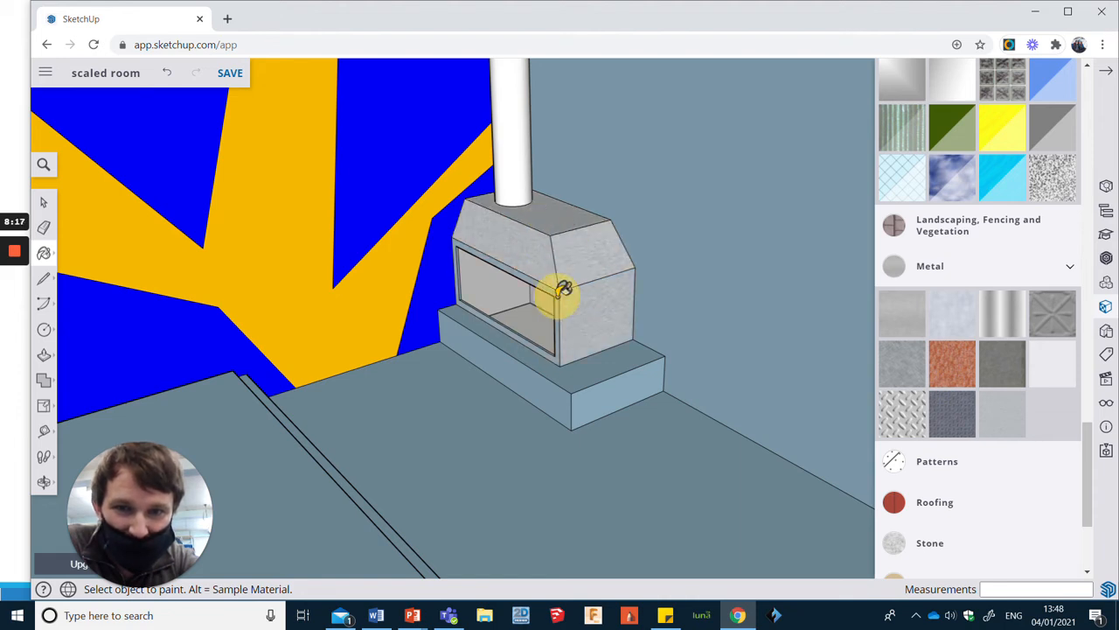
- Paint the top and sides of the stove's base with the near-black material from the Stone collection
{"action": "mouse_move", "coordinate": [607, 263]}
{"action": "middle_mouse_down"}
{"action": "mouse_move", "coordinate": [606, 300]}
{"action": "mouse_move", "coordinate": [718, 299]}
{"action": "middle_mouse_up"}
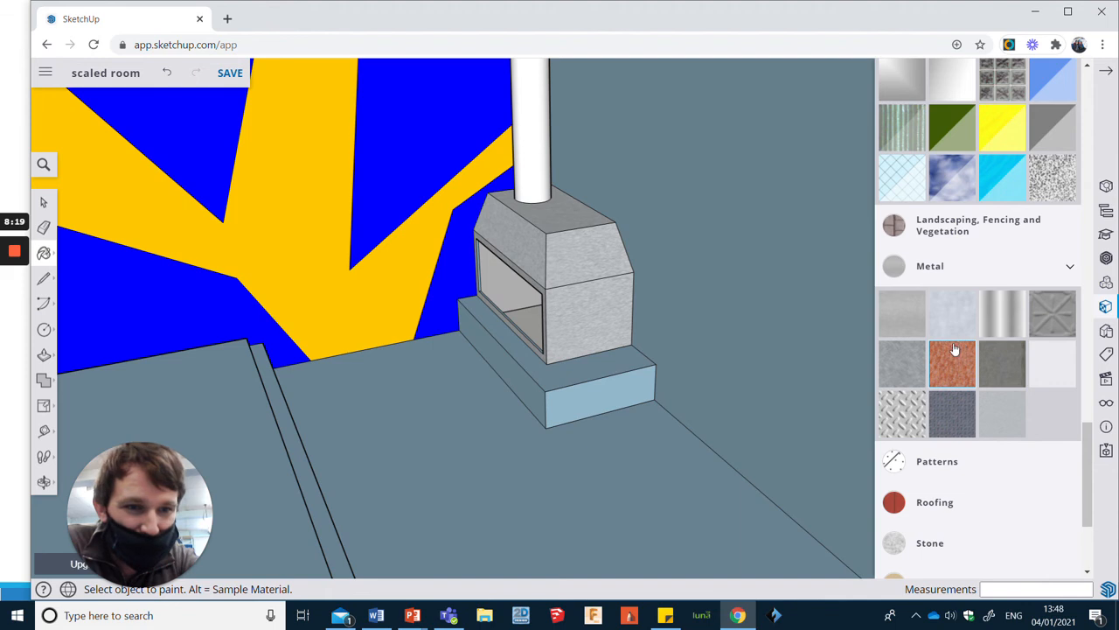
{"action": "scroll", "coordinate": [957, 354], "scroll_direction": "down", "scroll_amount": 3}
{"action": "left_click", "coordinate": [962, 348]}
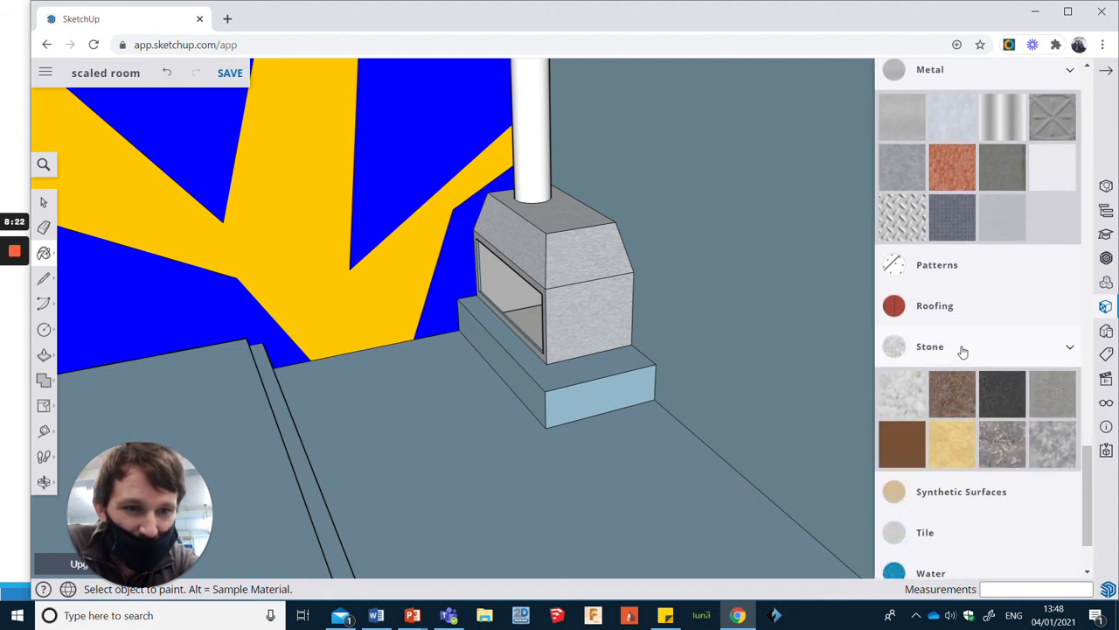
{"action": "left_click", "coordinate": [1013, 403]}
{"action": "left_click", "coordinate": [612, 362]}
{"action": "left_click", "coordinate": [590, 396]}
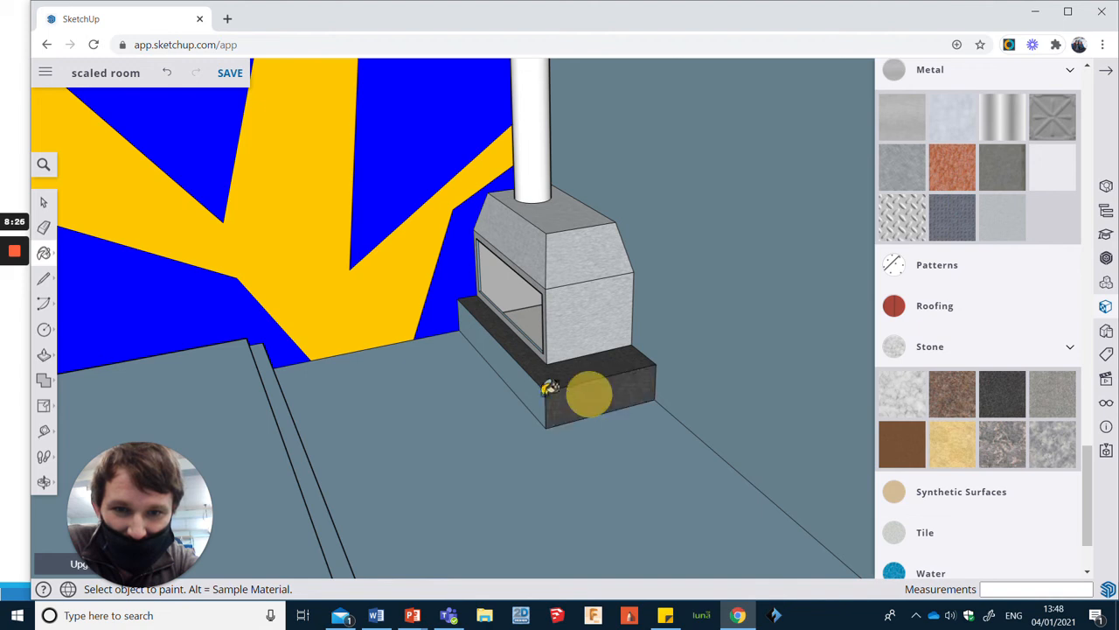
{"action": "left_click", "coordinate": [530, 387]}
- Paint the lower platform tier with Wood Bamboo Medium from the Wood materials
{"action": "scroll", "coordinate": [717, 393], "scroll_direction": "down", "scroll_amount": 5}
{"action": "mouse_move", "coordinate": [717, 393]}
{"action": "middle_mouse_down"}
{"action": "mouse_move", "coordinate": [560, 356]}
{"action": "mouse_move", "coordinate": [577, 354]}
{"action": "middle_mouse_up"}
{"action": "scroll", "coordinate": [970, 376], "scroll_direction": "down", "scroll_amount": 3}
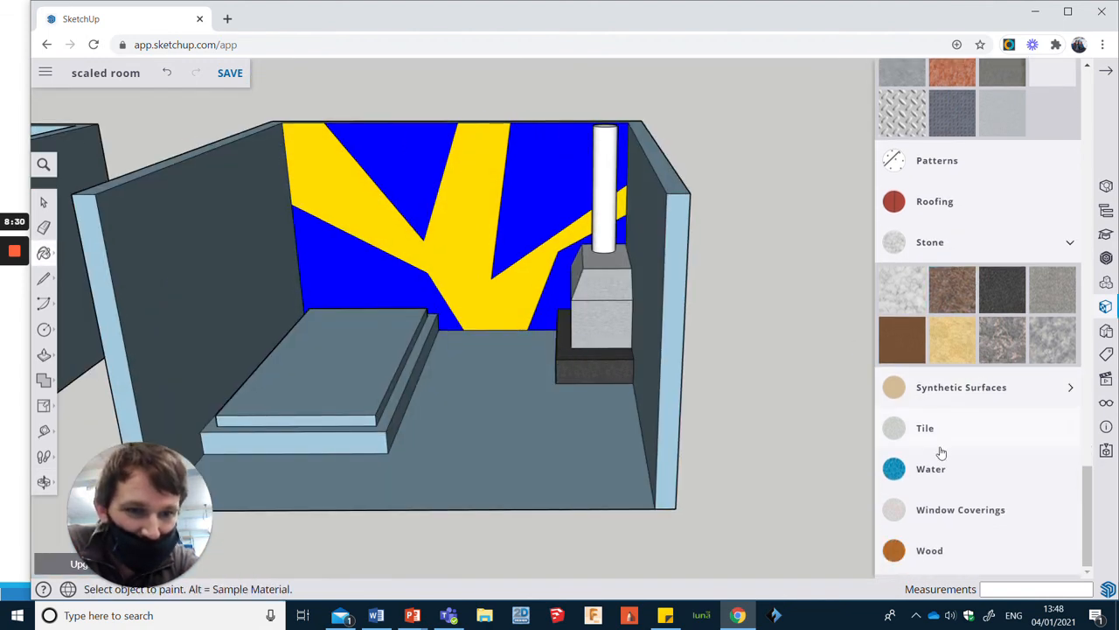
{"action": "left_click", "coordinate": [934, 552]}
{"action": "scroll", "coordinate": [973, 437], "scroll_direction": "down", "scroll_amount": 2}
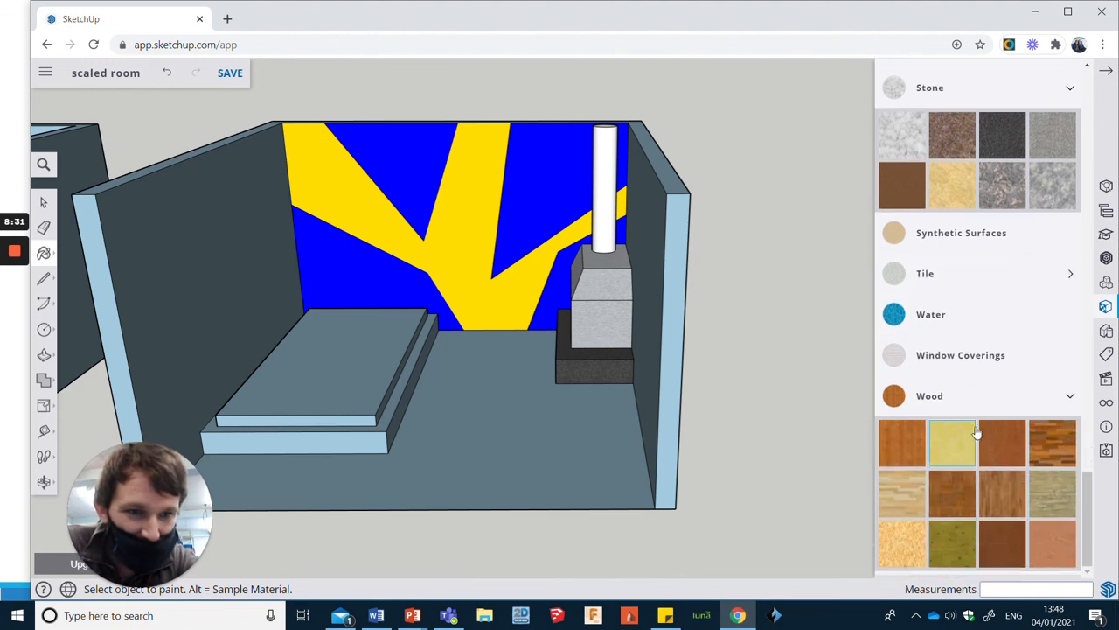
{"action": "left_click", "coordinate": [915, 448]}
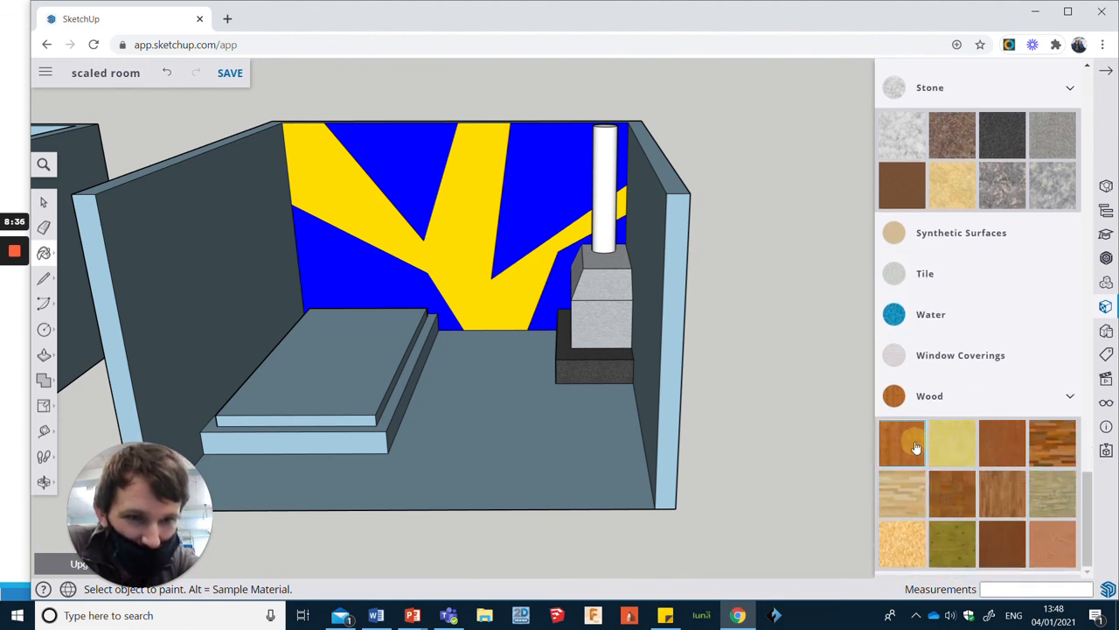
{"action": "scroll", "coordinate": [376, 444], "scroll_direction": "up", "scroll_amount": 3}
{"action": "left_click", "coordinate": [392, 430]}
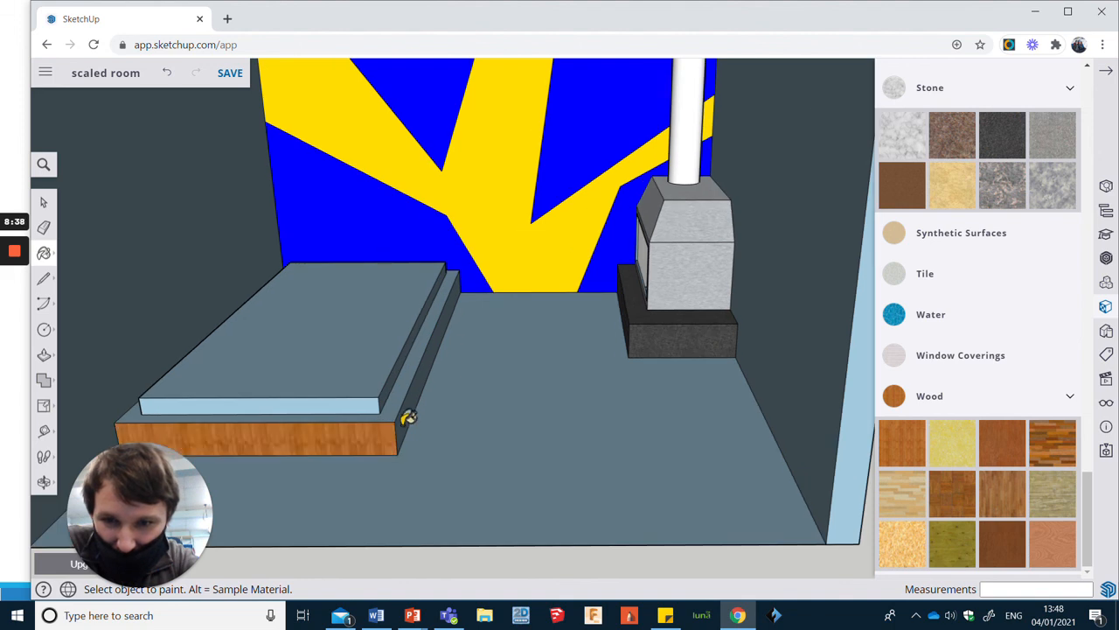
{"action": "left_click", "coordinate": [408, 416]}
- Paint the top of the upper platform tier with the plain olive green material from Carpet, Fabrics, Leathers, Textiles and Wallpaper
{"action": "middle_click_drag", "start_coordinate": [324, 312], "coordinate": [397, 376]}
{"action": "scroll", "coordinate": [398, 376], "scroll_direction": "down", "scroll_amount": 3}
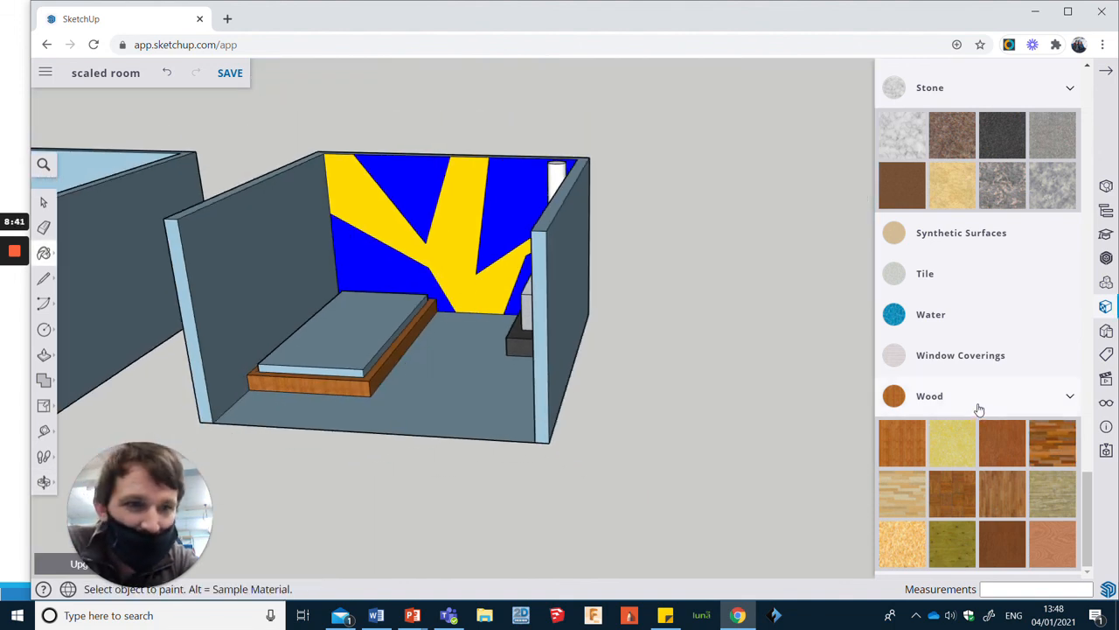
{"action": "scroll", "coordinate": [988, 409], "scroll_direction": "up", "scroll_amount": 5}
{"action": "scroll", "coordinate": [989, 409], "scroll_direction": "up", "scroll_amount": 10}
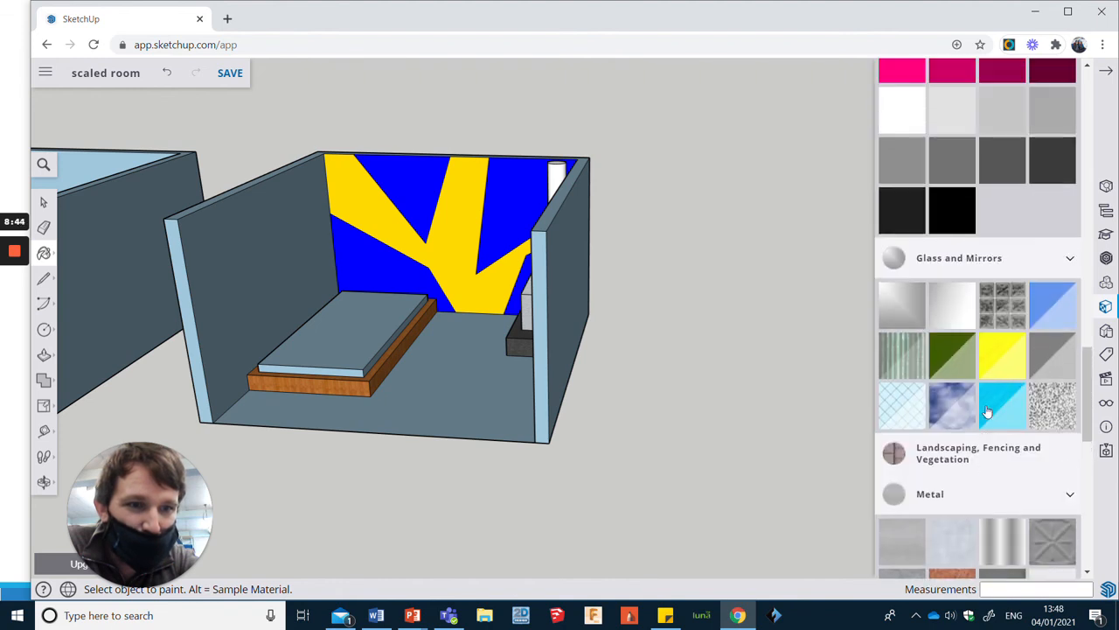
{"action": "scroll", "coordinate": [987, 411], "scroll_direction": "up", "scroll_amount": 8}
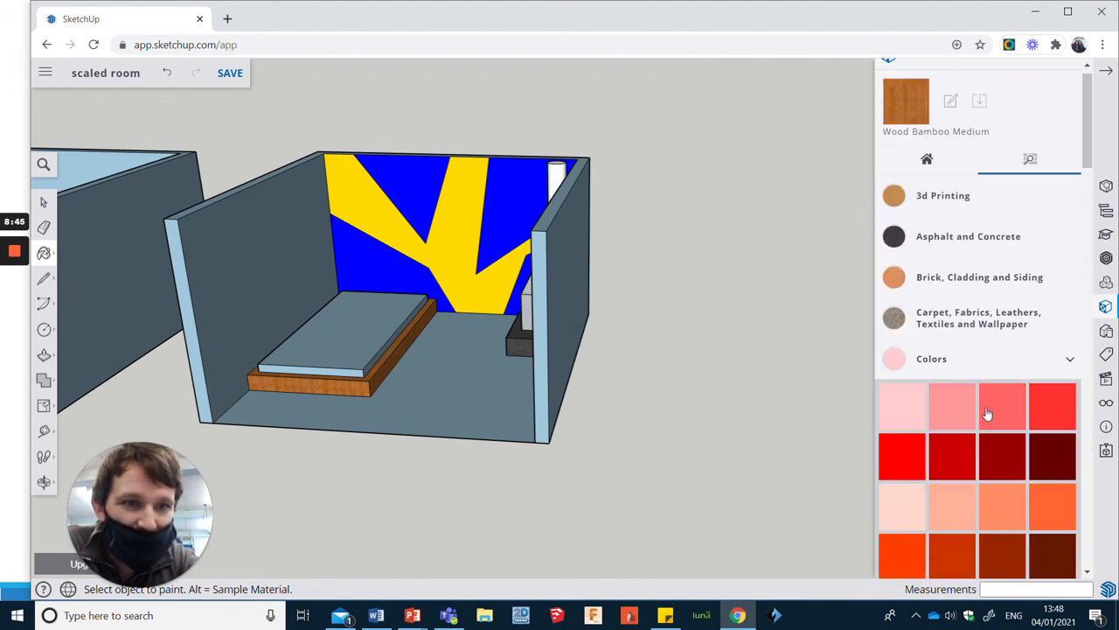
{"action": "left_click", "coordinate": [979, 322]}
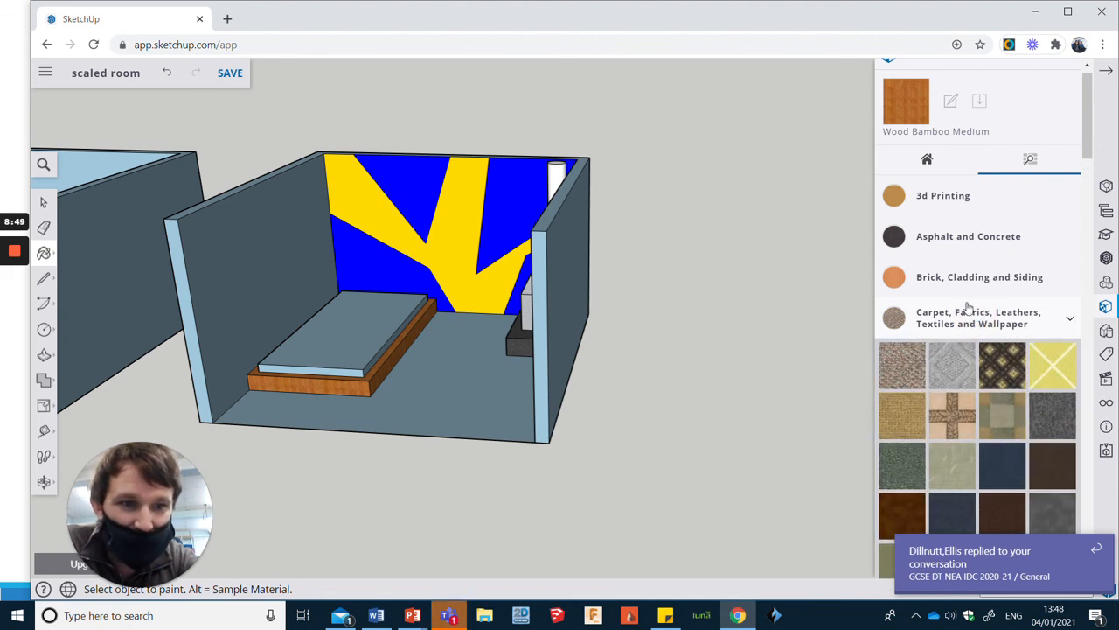
{"action": "scroll", "coordinate": [962, 324], "scroll_direction": "down", "scroll_amount": 3}
{"action": "scroll", "coordinate": [955, 328], "scroll_direction": "up", "scroll_amount": 1}
{"action": "scroll", "coordinate": [955, 325], "scroll_direction": "down", "scroll_amount": 2}
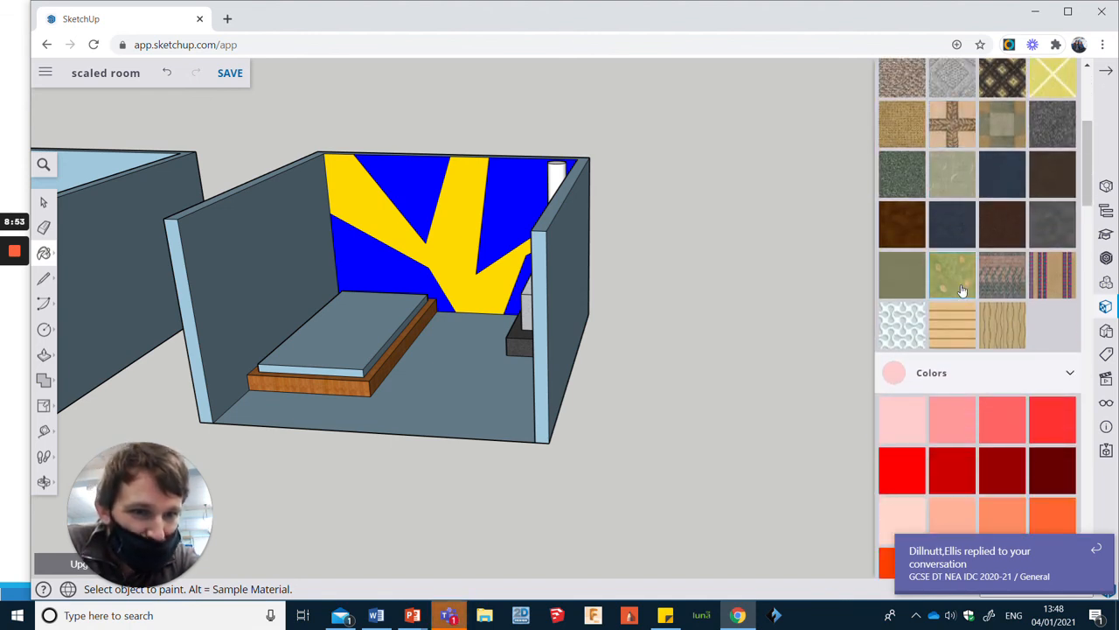
{"action": "scroll", "coordinate": [962, 290], "scroll_direction": "up", "scroll_amount": 1}
{"action": "left_click", "coordinate": [962, 290]}
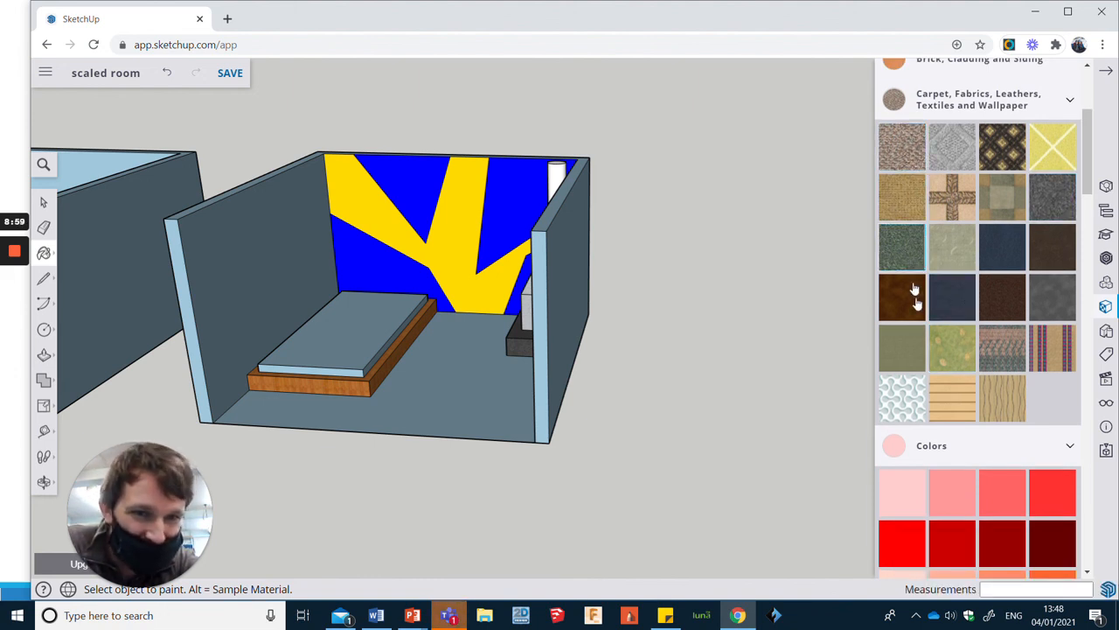
{"action": "left_click", "coordinate": [903, 341]}
{"action": "left_click", "coordinate": [350, 342]}
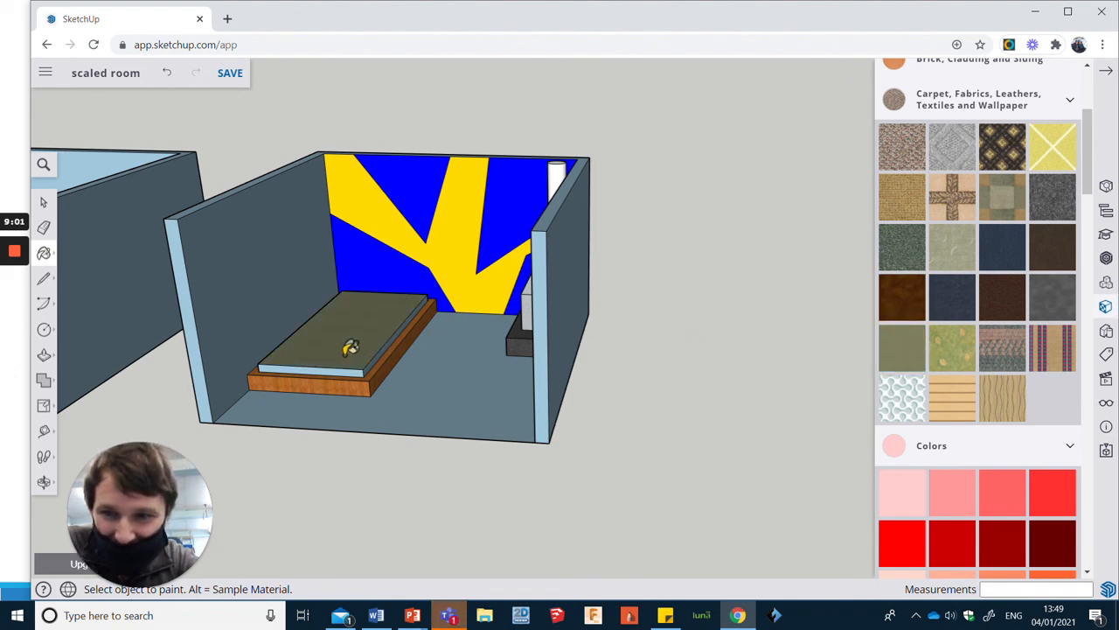
- Paint the front and side faces of the upper platform tier with the same olive green fabric
{"action": "scroll", "coordinate": [353, 349], "scroll_direction": "up", "scroll_amount": 4}
{"action": "scroll", "coordinate": [353, 348], "scroll_direction": "up", "scroll_amount": 2}
{"action": "left_click", "coordinate": [378, 393]}
{"action": "left_click", "coordinate": [404, 385]}
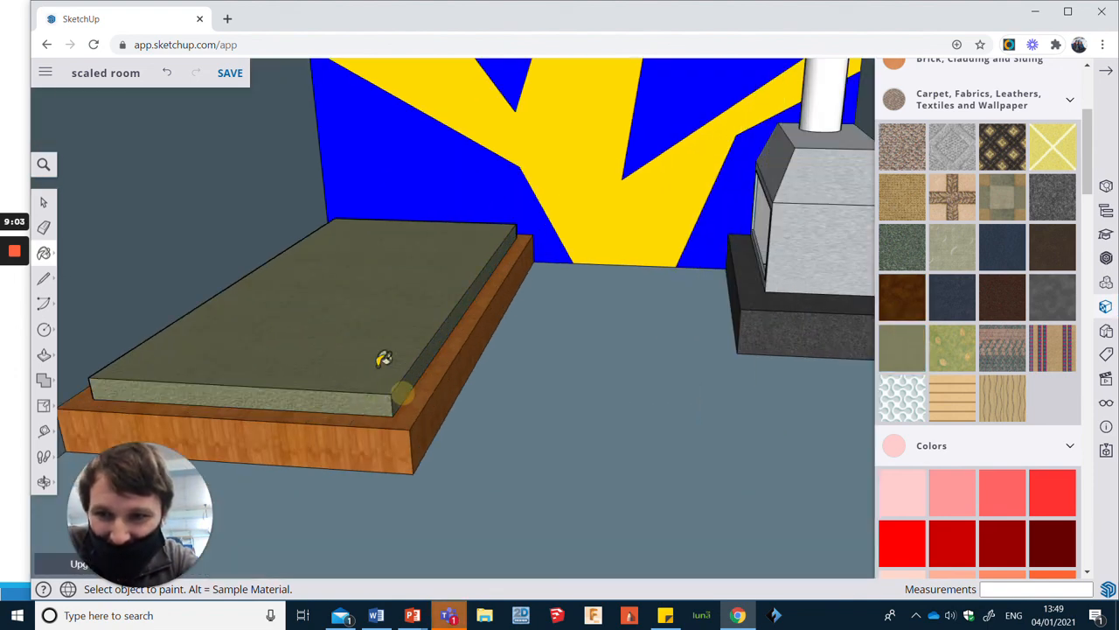
{"action": "scroll", "coordinate": [368, 328], "scroll_direction": "down", "scroll_amount": 5}
{"action": "mouse_move", "coordinate": [400, 297]}
{"action": "middle_mouse_down"}
{"action": "mouse_move", "coordinate": [437, 317]}
{"action": "mouse_move", "coordinate": [500, 285]}
{"action": "mouse_move", "coordinate": [470, 263]}
{"action": "mouse_move", "coordinate": [412, 250]}
{"action": "middle_mouse_up"}
{"action": "scroll", "coordinate": [387, 242], "scroll_direction": "up", "scroll_amount": 2}
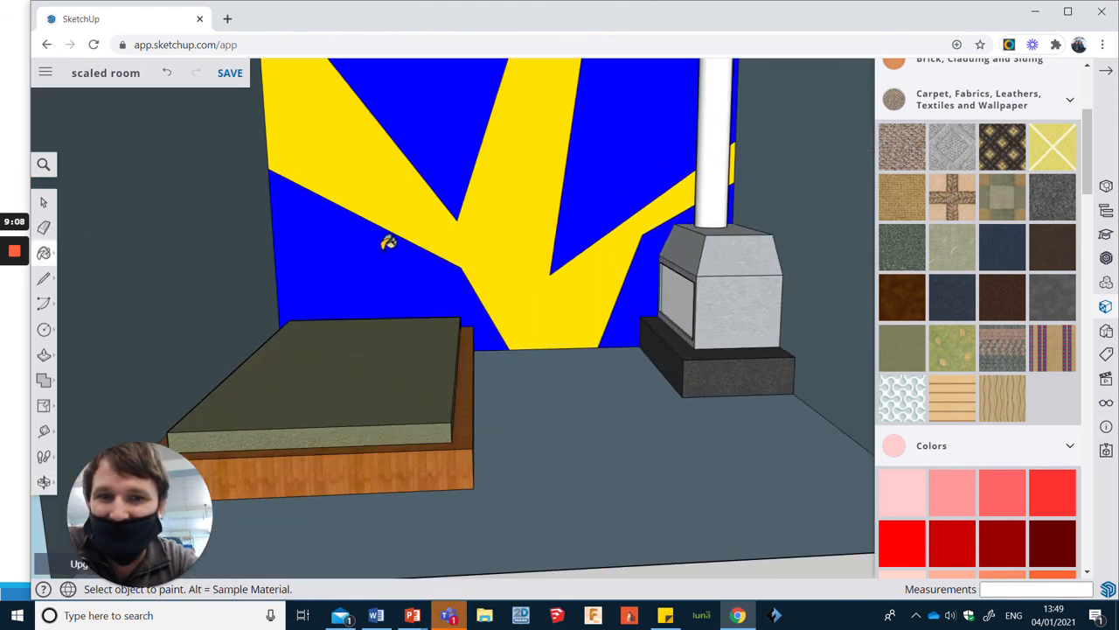
- Close the materials browser and bring the whole painted room into view
{"action": "scroll", "coordinate": [387, 243], "scroll_direction": "down", "scroll_amount": 1}
{"action": "scroll", "coordinate": [1075, 122], "scroll_direction": "up", "scroll_amount": 3}
{"action": "scroll", "coordinate": [1069, 148], "scroll_direction": "down", "scroll_amount": 1}
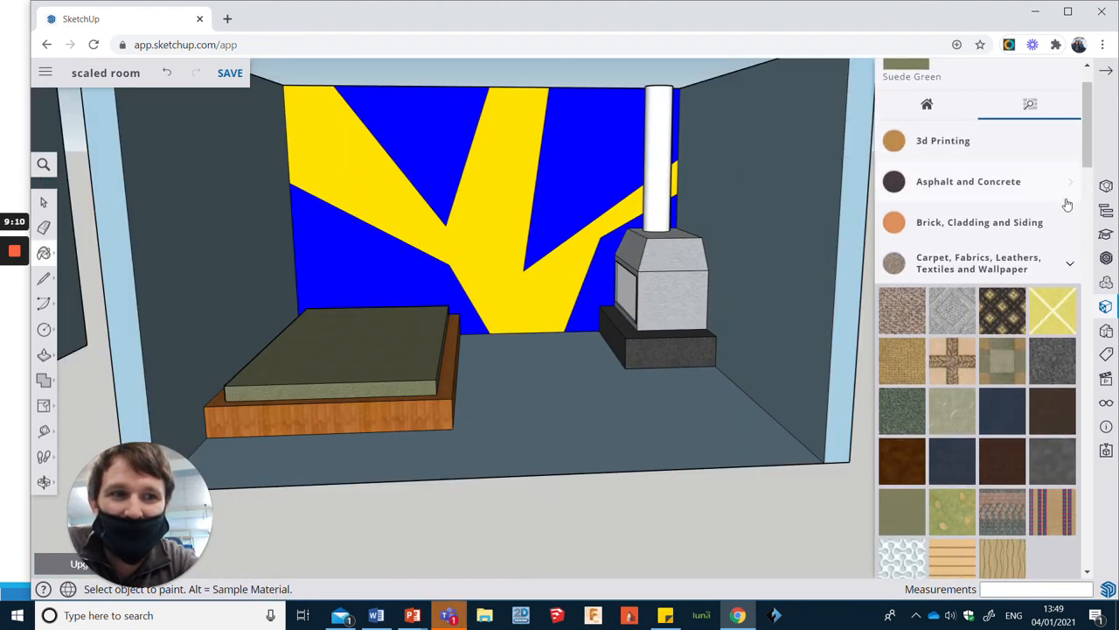
{"action": "scroll", "coordinate": [1067, 151], "scroll_direction": "up", "scroll_amount": 2}
{"action": "left_click", "coordinate": [1071, 71]}
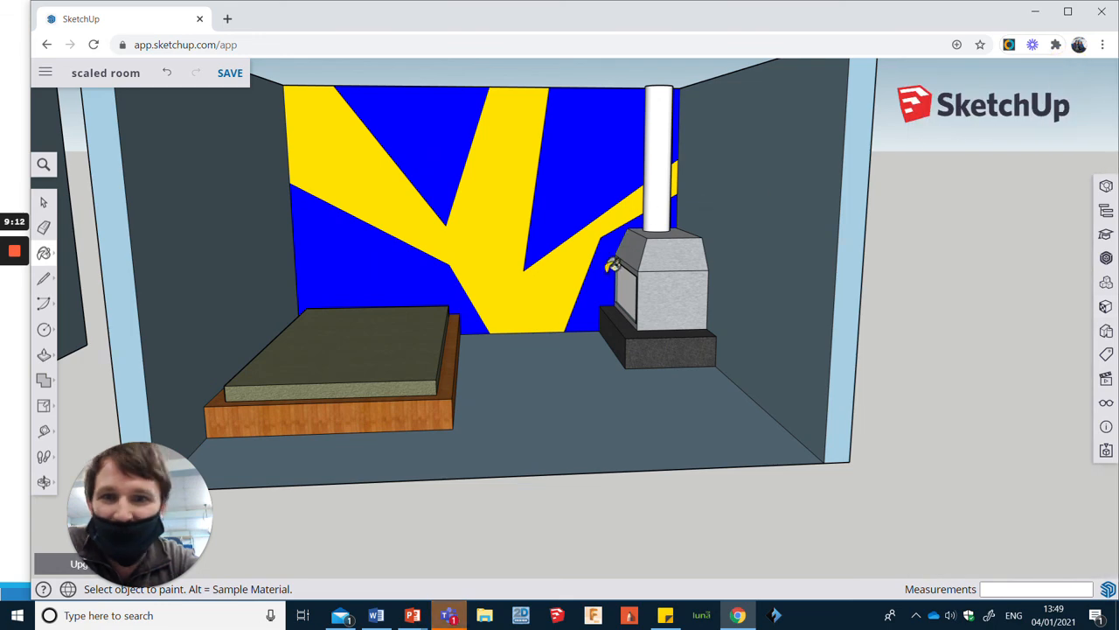
- Examine the painted room from the front, including the two-tier platform, corner stove and patterned back wall
{"action": "scroll", "coordinate": [897, 417], "scroll_direction": "down", "scroll_amount": 1}
{"action": "scroll", "coordinate": [726, 365], "scroll_direction": "down", "scroll_amount": 2}
{"action": "scroll", "coordinate": [639, 344], "scroll_direction": "up", "scroll_amount": 2}
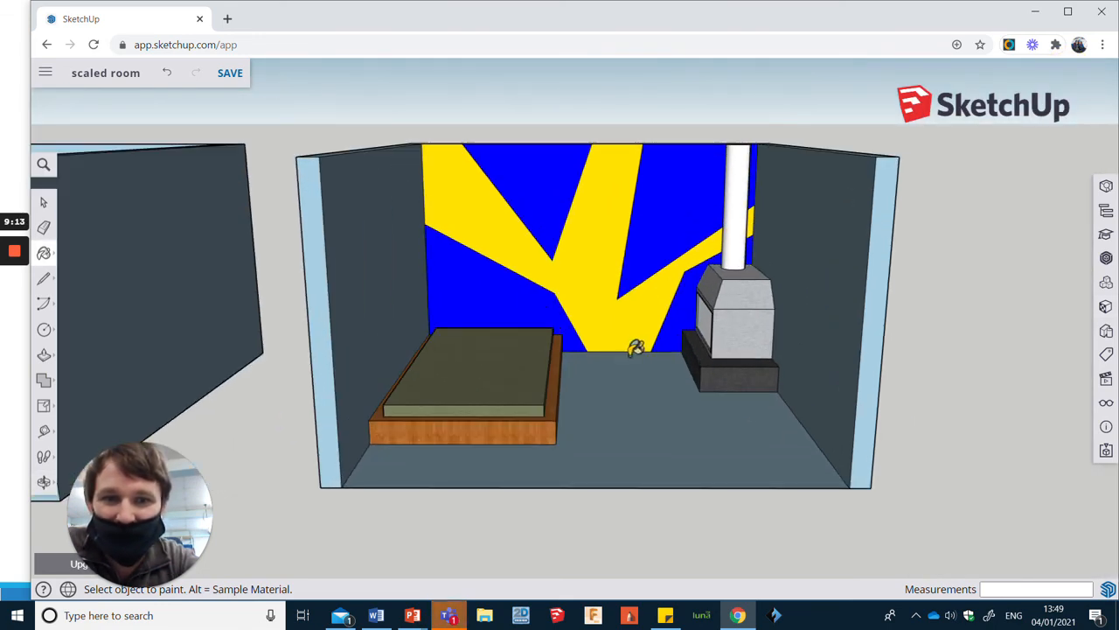
{"action": "scroll", "coordinate": [692, 379], "scroll_direction": "up", "scroll_amount": 1}
{"action": "middle_click_drag", "start_coordinate": [692, 379], "coordinate": [665, 325]}
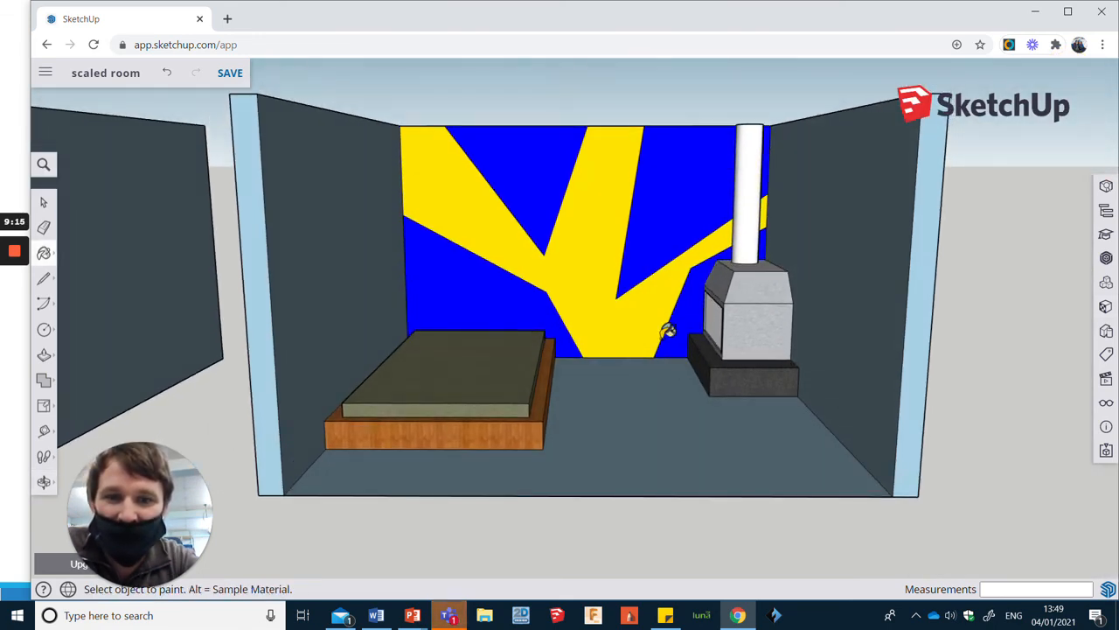
{"action": "scroll", "coordinate": [665, 326], "scroll_direction": "up", "scroll_amount": 1}
{"action": "scroll", "coordinate": [673, 325], "scroll_direction": "down", "scroll_amount": 1}
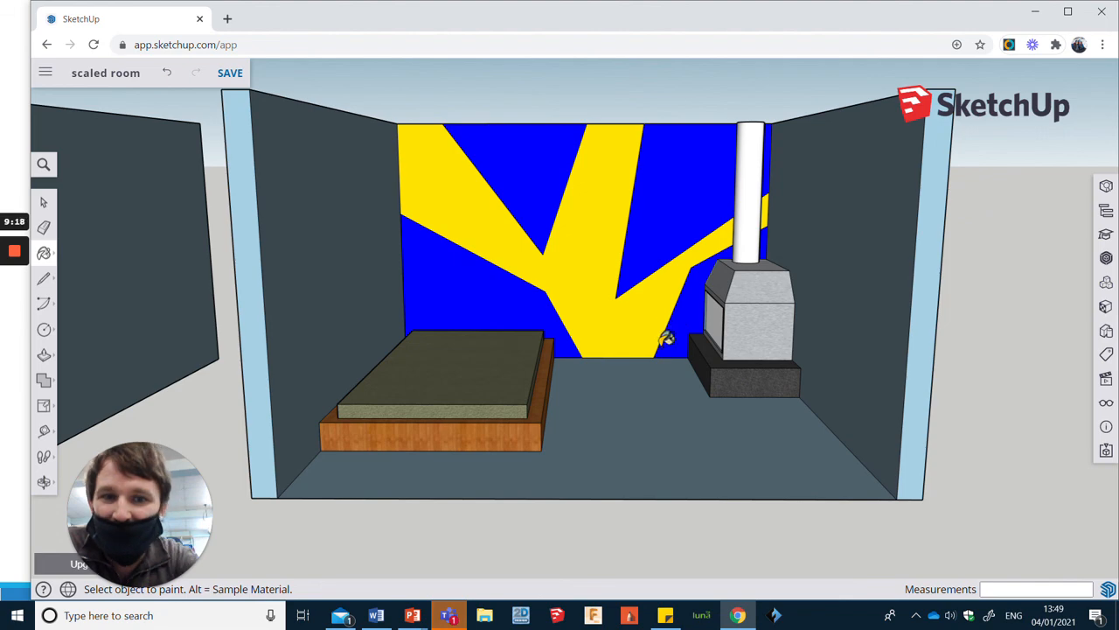
- Compare the unpainted first room with the painted second room from the front and from above
{"action": "scroll", "coordinate": [737, 305], "scroll_direction": "down", "scroll_amount": 2}
{"action": "scroll", "coordinate": [171, 332], "scroll_direction": "up", "scroll_amount": 4}
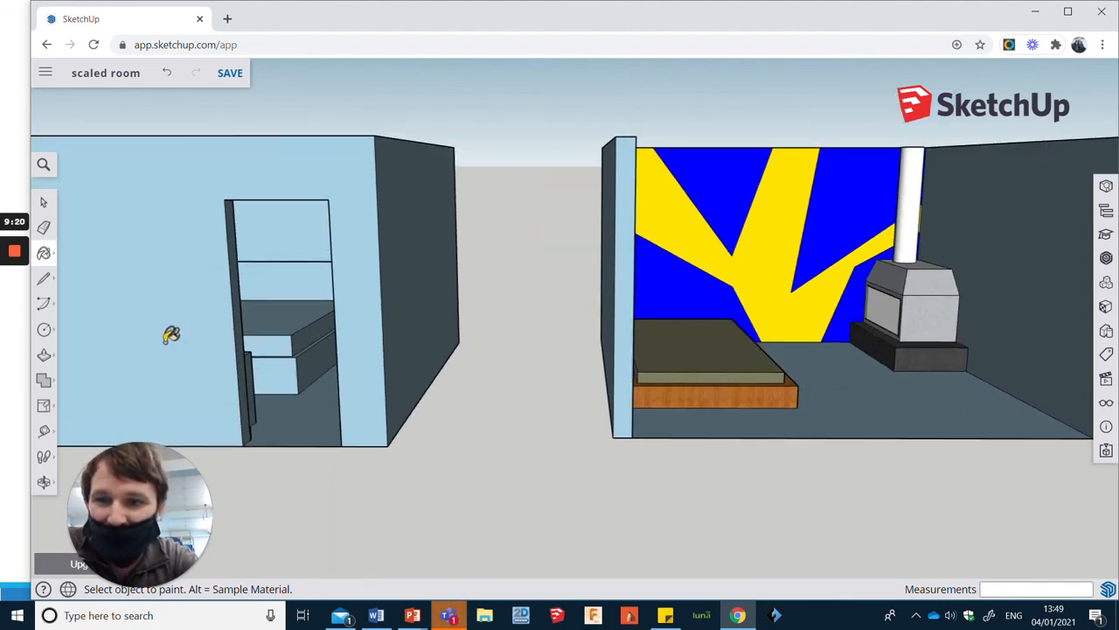
{"action": "middle_click_drag", "start_coordinate": [358, 390], "coordinate": [301, 434]}
{"action": "scroll", "coordinate": [302, 435], "scroll_direction": "down", "scroll_amount": 5}
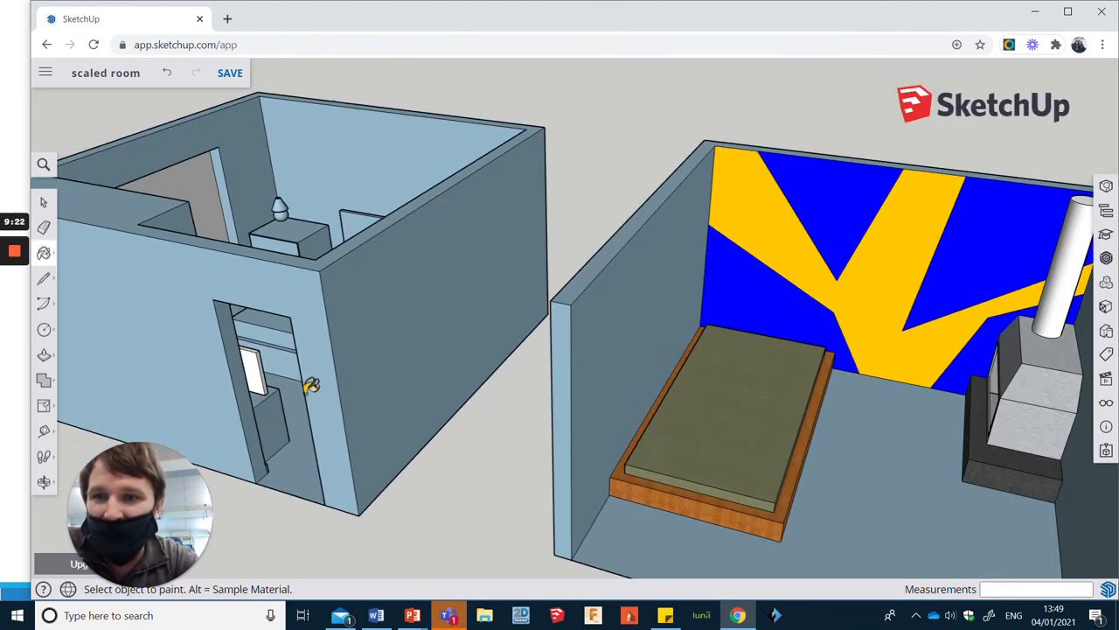
{"action": "middle_click_drag", "start_coordinate": [289, 282], "coordinate": [606, 480]}
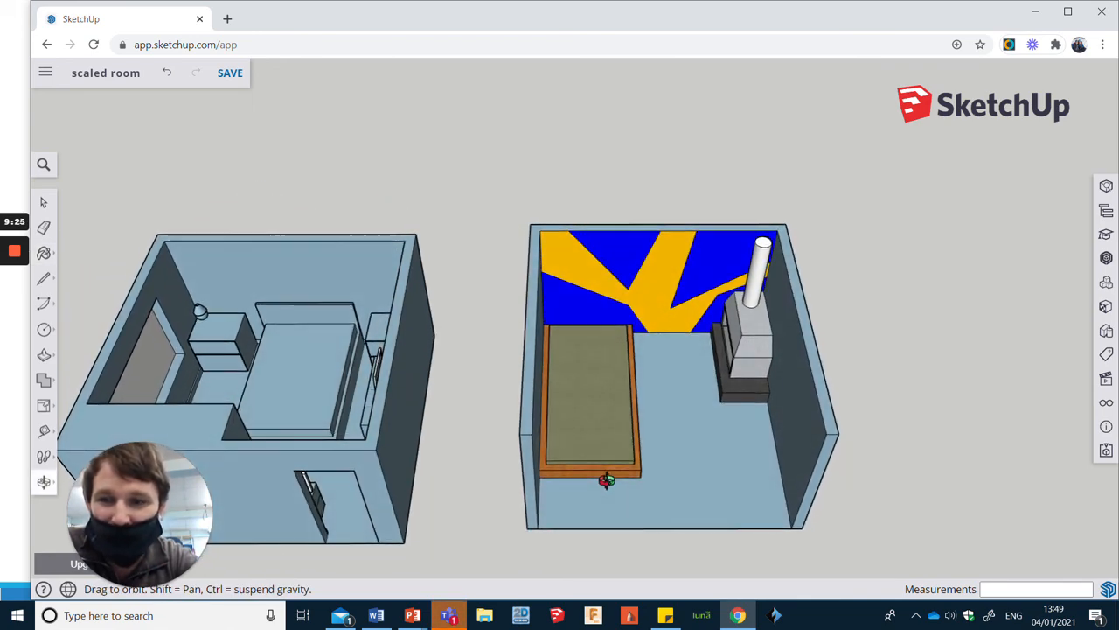
{"action": "key", "text": "b"}
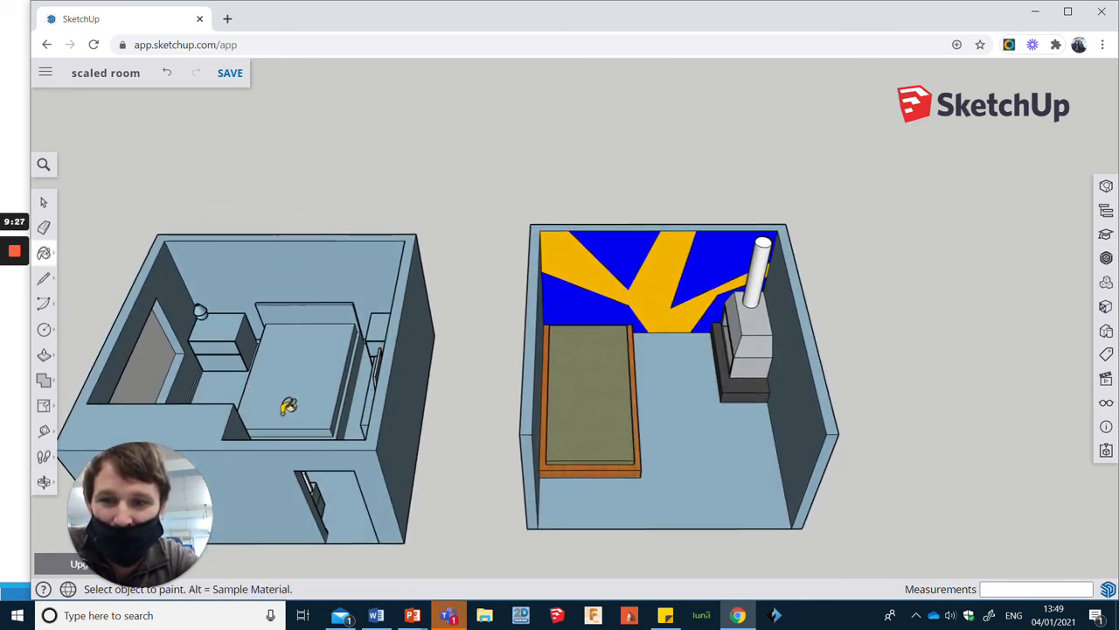
{"action": "middle_click_drag", "start_coordinate": [563, 475], "coordinate": [747, 492]}
{"action": "scroll", "coordinate": [689, 428], "scroll_direction": "up", "scroll_amount": 2}
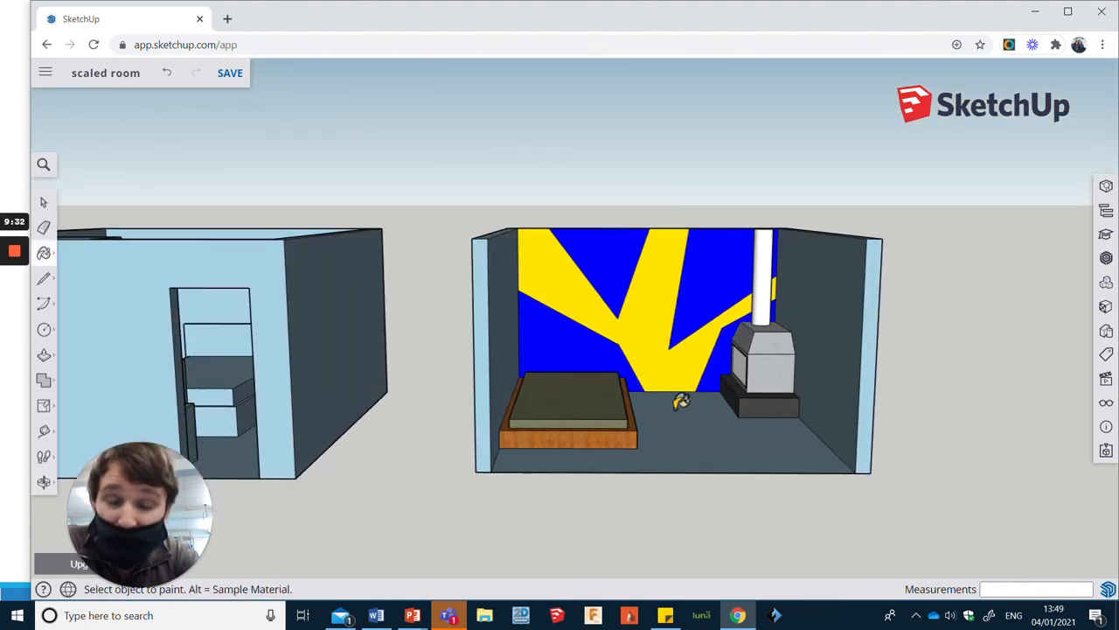
- Inspect the finished second room's platform, stove and back wall from slightly raised front angles
{"action": "scroll", "coordinate": [741, 415], "scroll_direction": "up", "scroll_amount": 3}
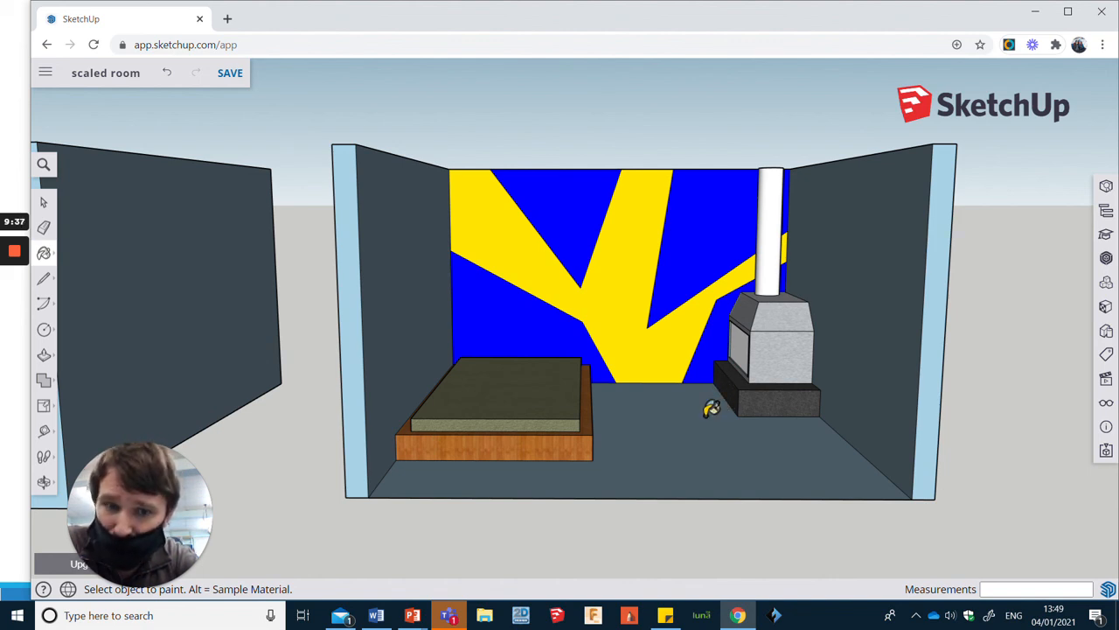
{"action": "middle_click_drag", "start_coordinate": [702, 416], "coordinate": [655, 445]}
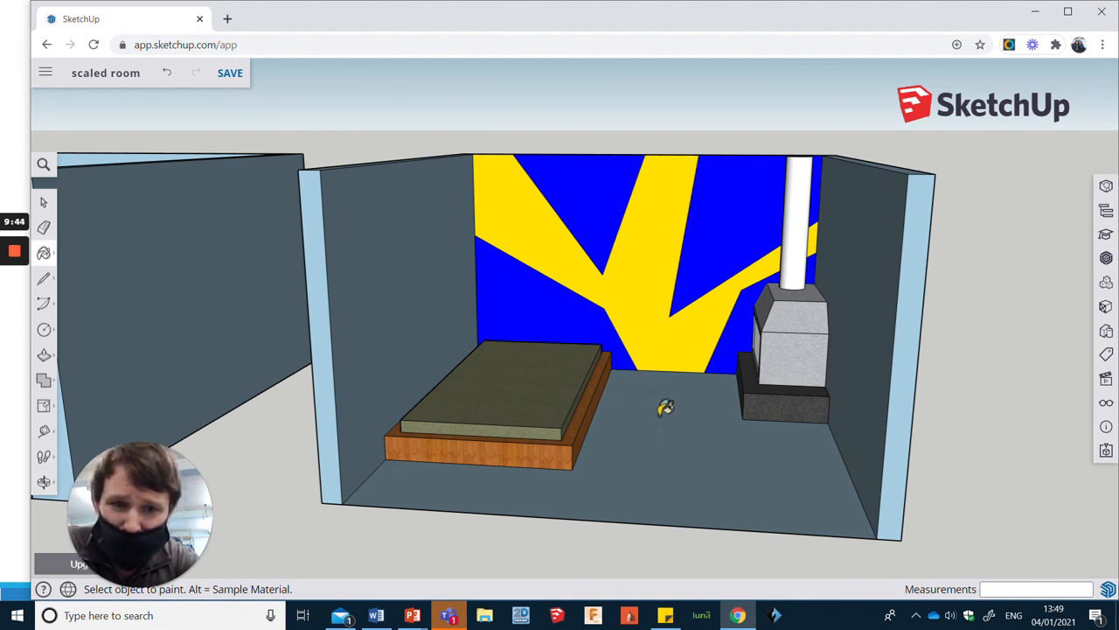
{"action": "mouse_move", "coordinate": [632, 418]}
{"action": "middle_mouse_down"}
{"action": "mouse_move", "coordinate": [635, 449]}
{"action": "mouse_move", "coordinate": [647, 445]}
{"action": "middle_mouse_up"}
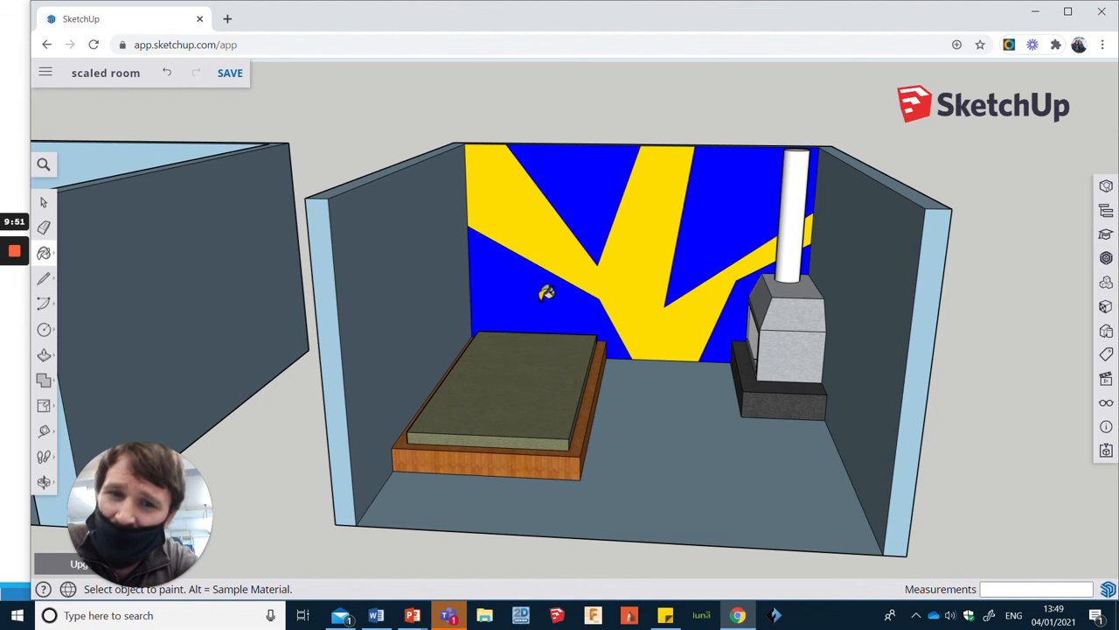
{"action": "scroll", "coordinate": [536, 342], "scroll_direction": "down", "scroll_amount": 3}
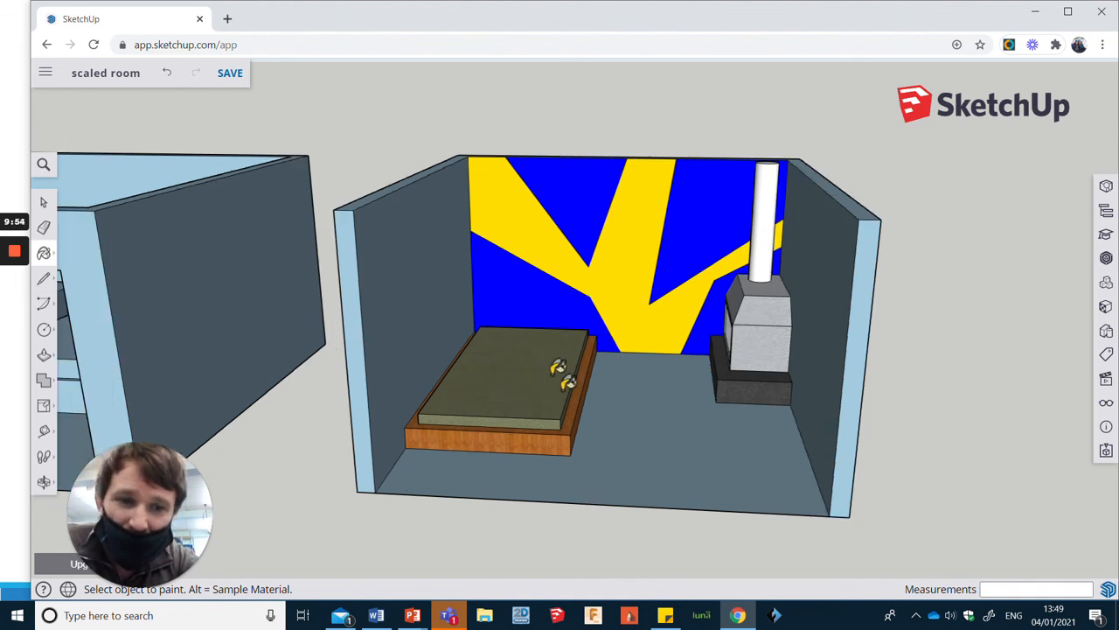
{"action": "scroll", "coordinate": [708, 457], "scroll_direction": "up", "scroll_amount": 2}
{"action": "mouse_move", "coordinate": [645, 402]}
{"action": "middle_mouse_down"}
{"action": "mouse_move", "coordinate": [699, 425]}
{"action": "mouse_move", "coordinate": [670, 395]}
{"action": "middle_mouse_up"}
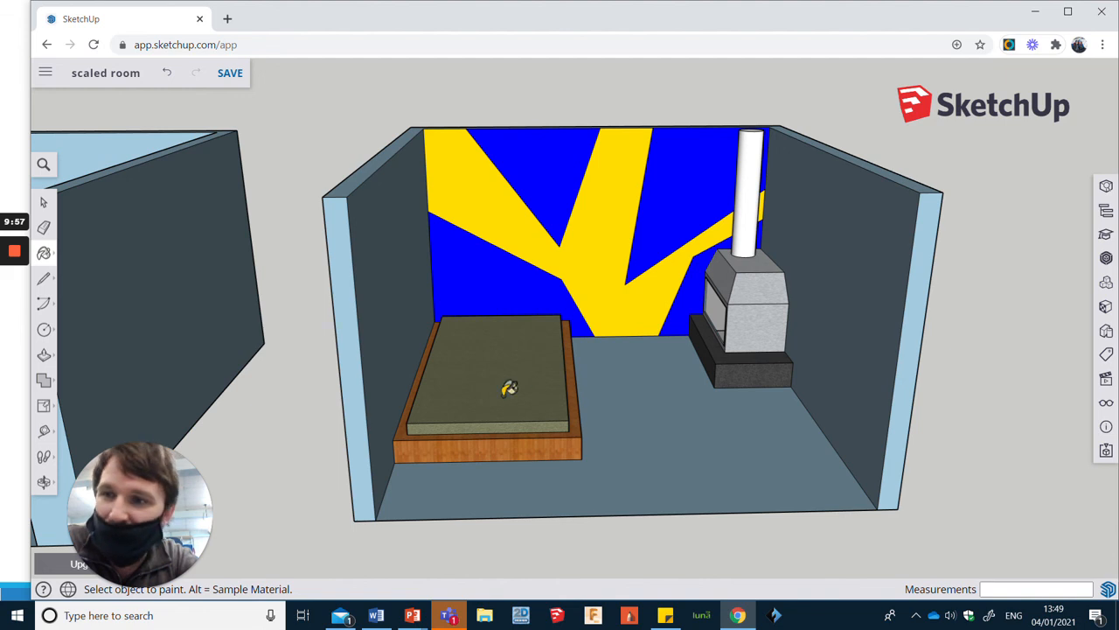
{"action": "mouse_move", "coordinate": [12, 260]}
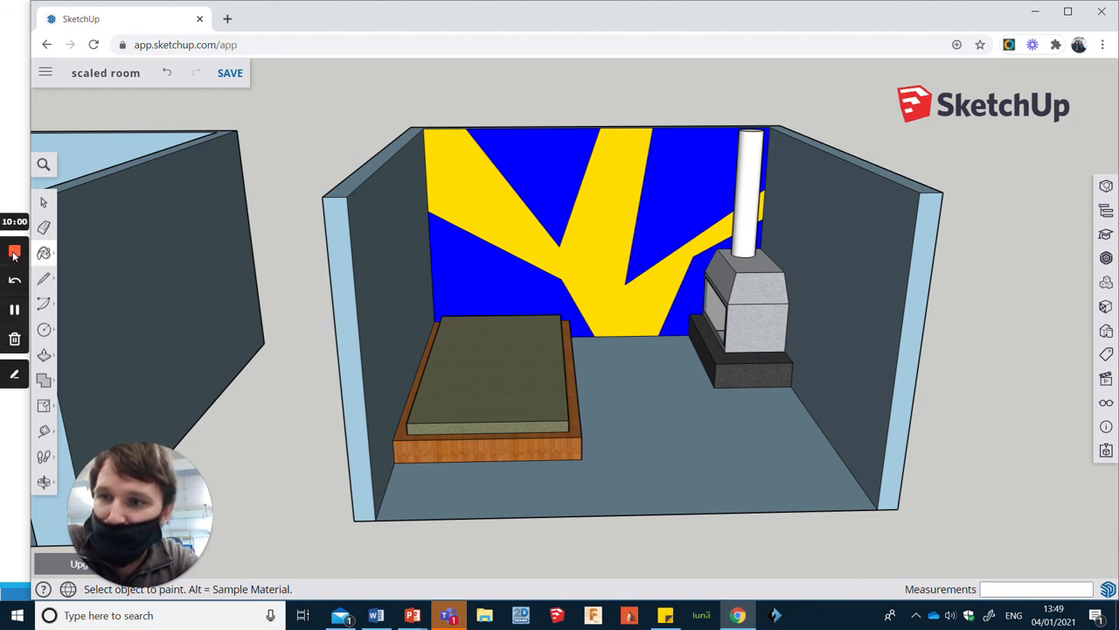